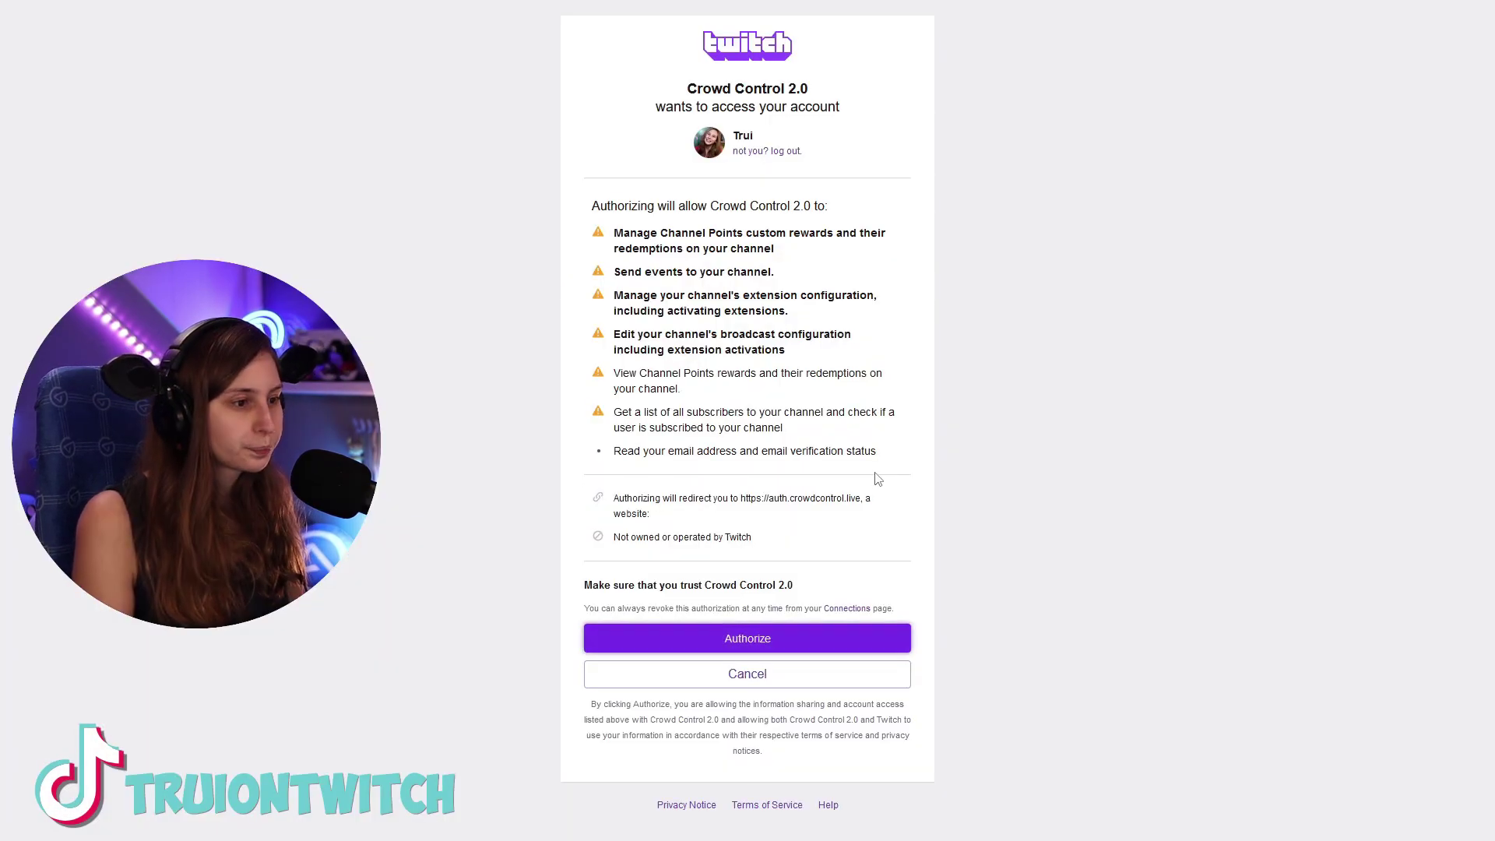
Authorize Crowd Control 2.0 to access the Twitch account and continue past its welcome message.
click(804, 651)
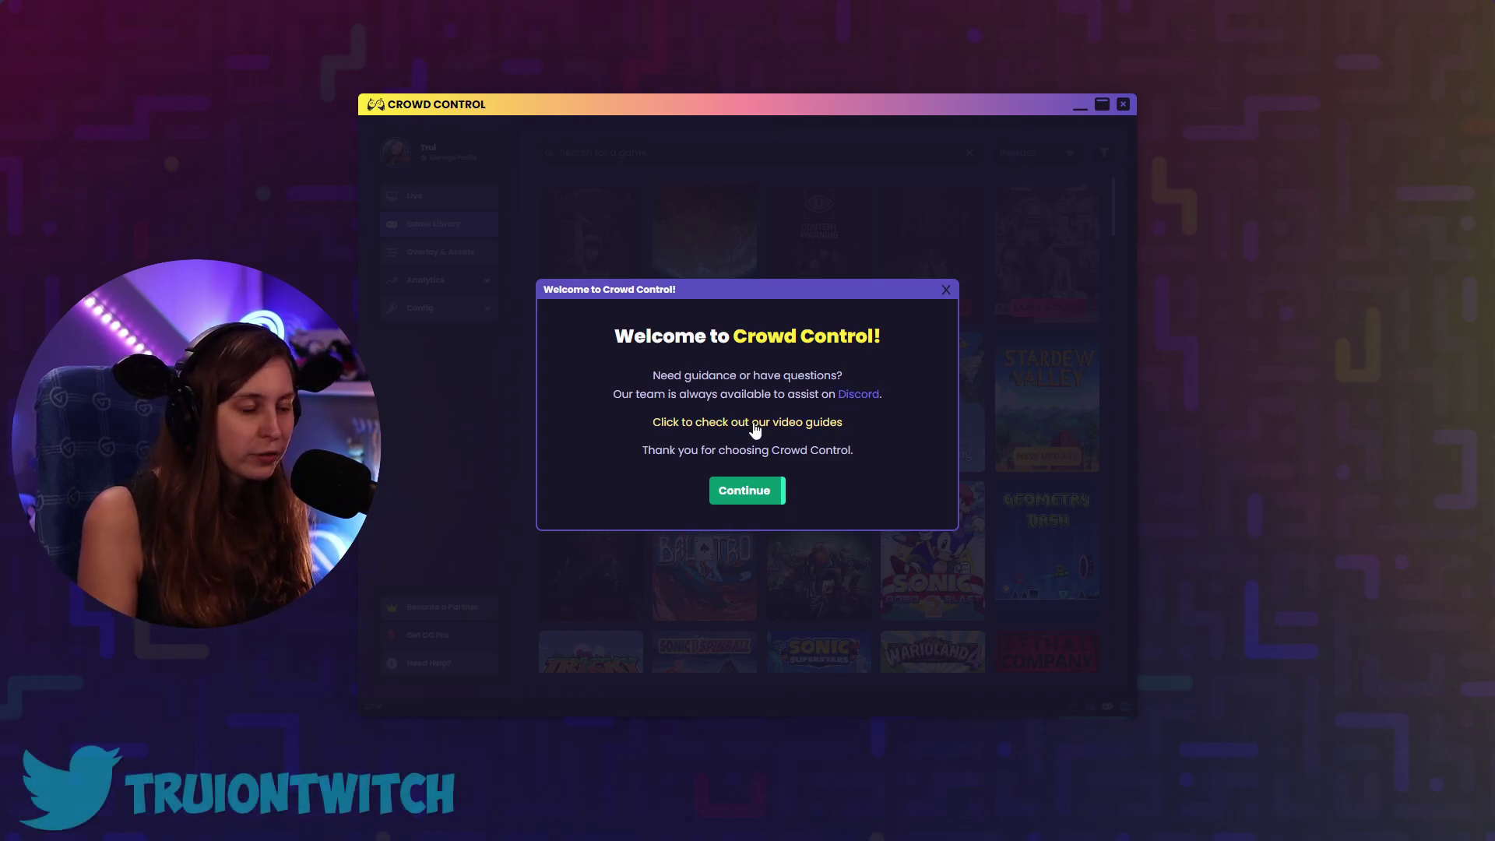
click(749, 493)
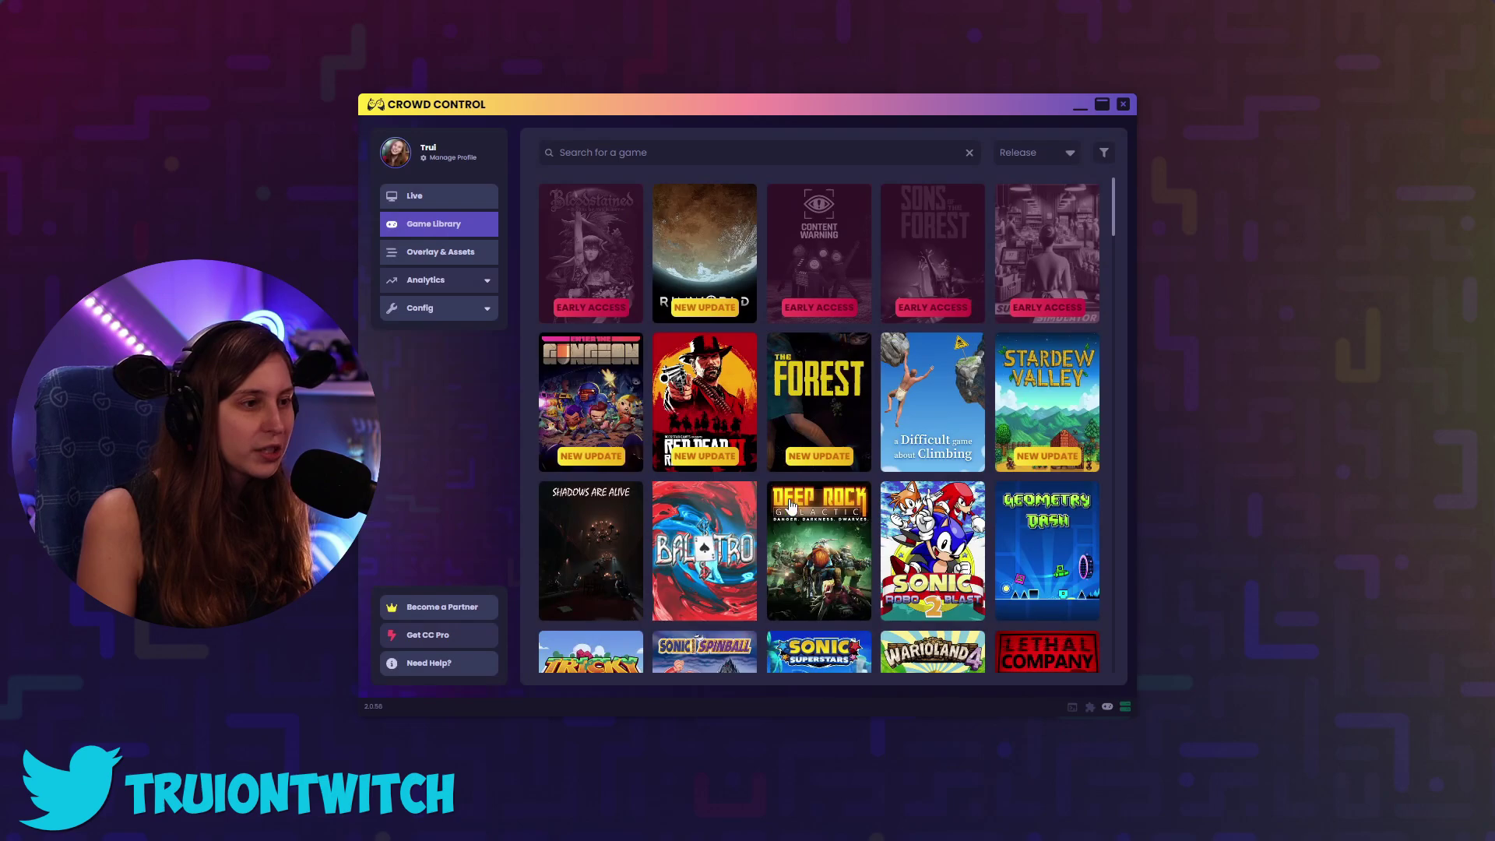
Enlarge the Crowd Control window and choose Stardew Valley as the game for the live session.
drag(1133, 715, 1223, 761)
click(933, 397)
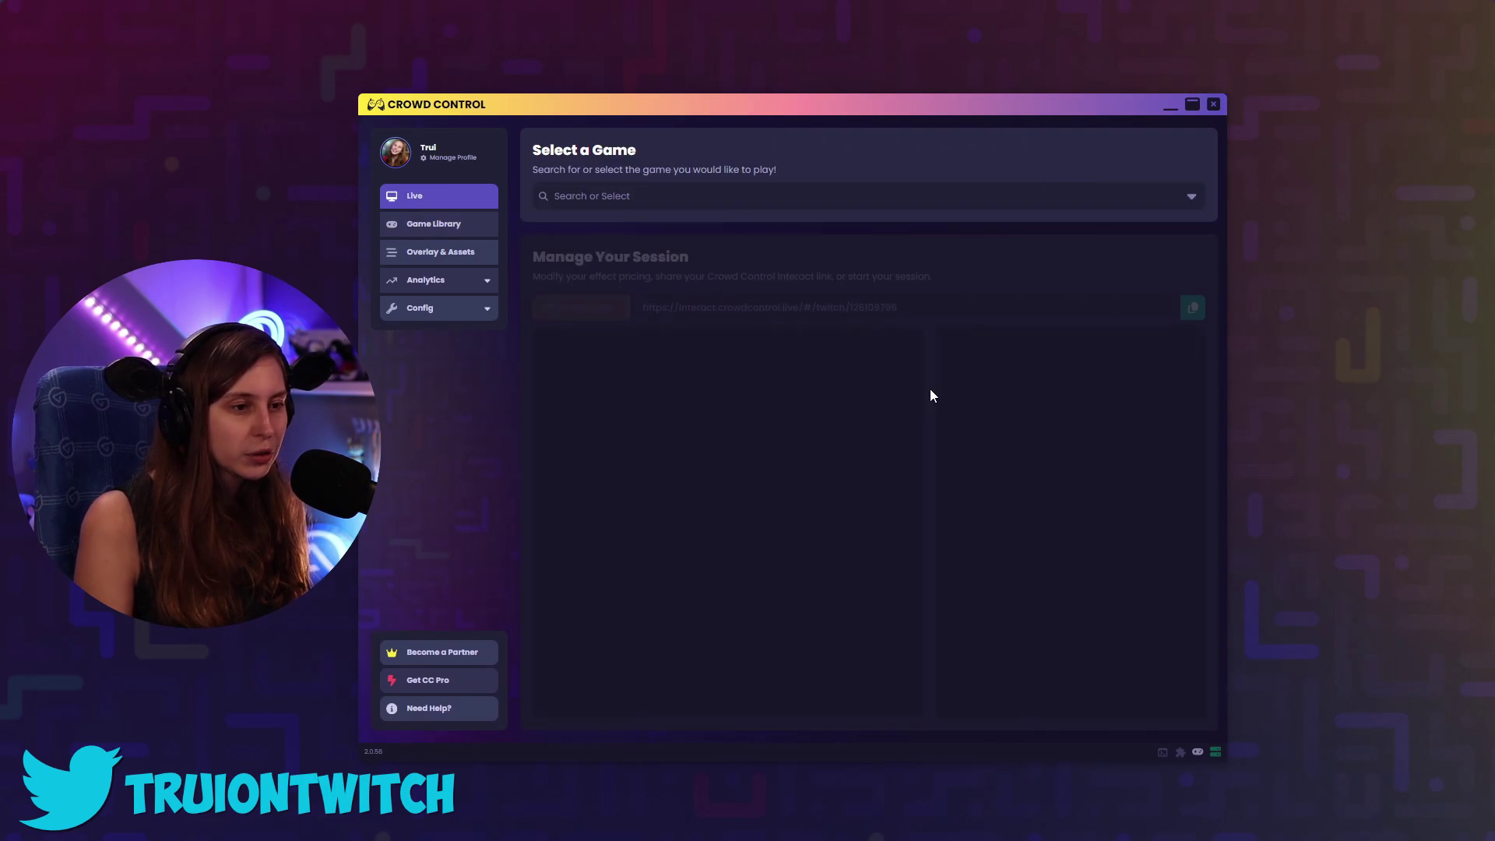
click(653, 201)
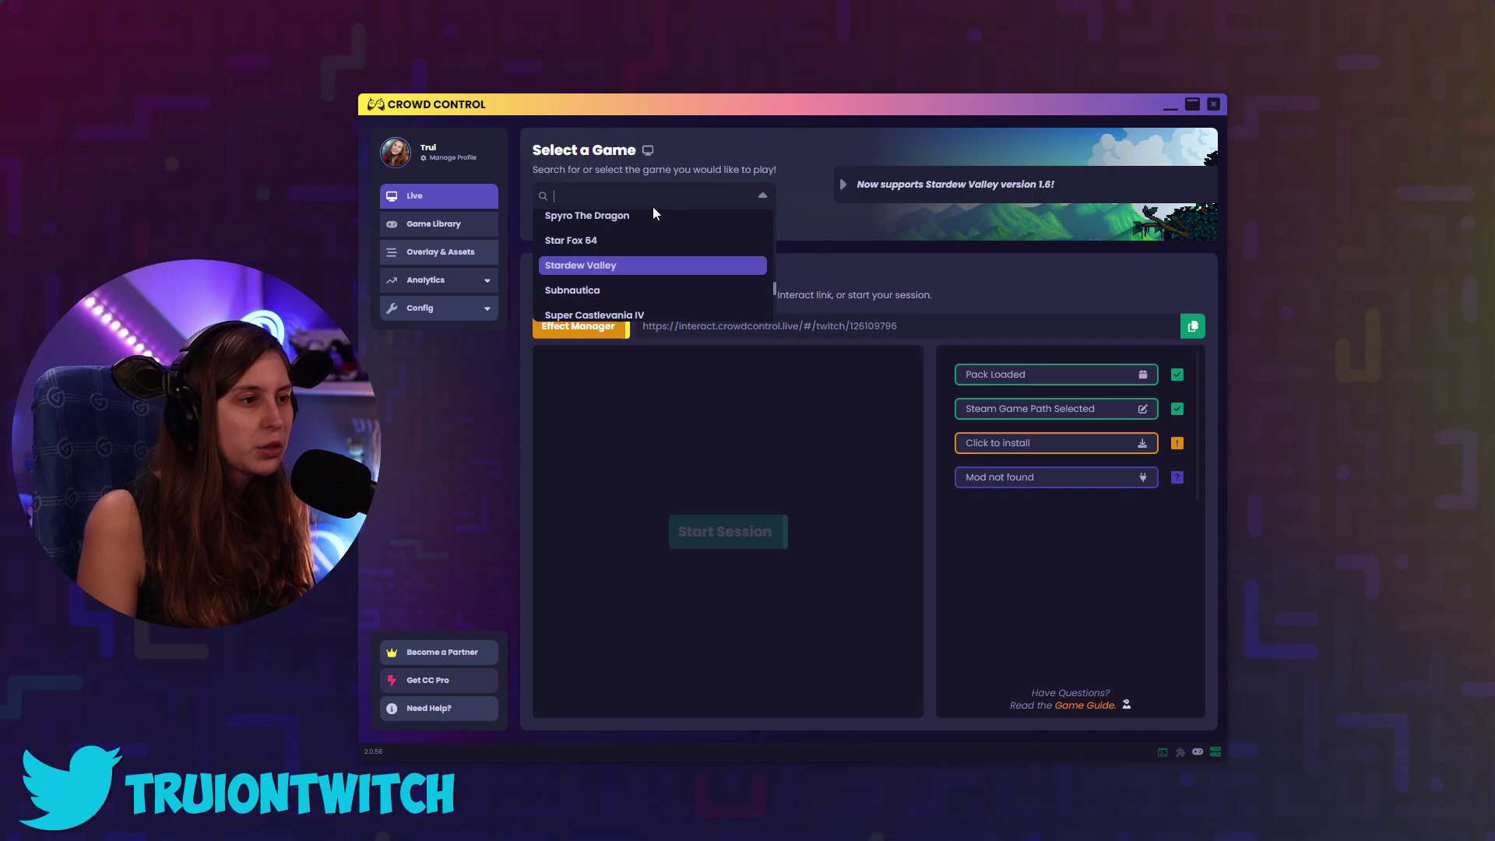
click(597, 267)
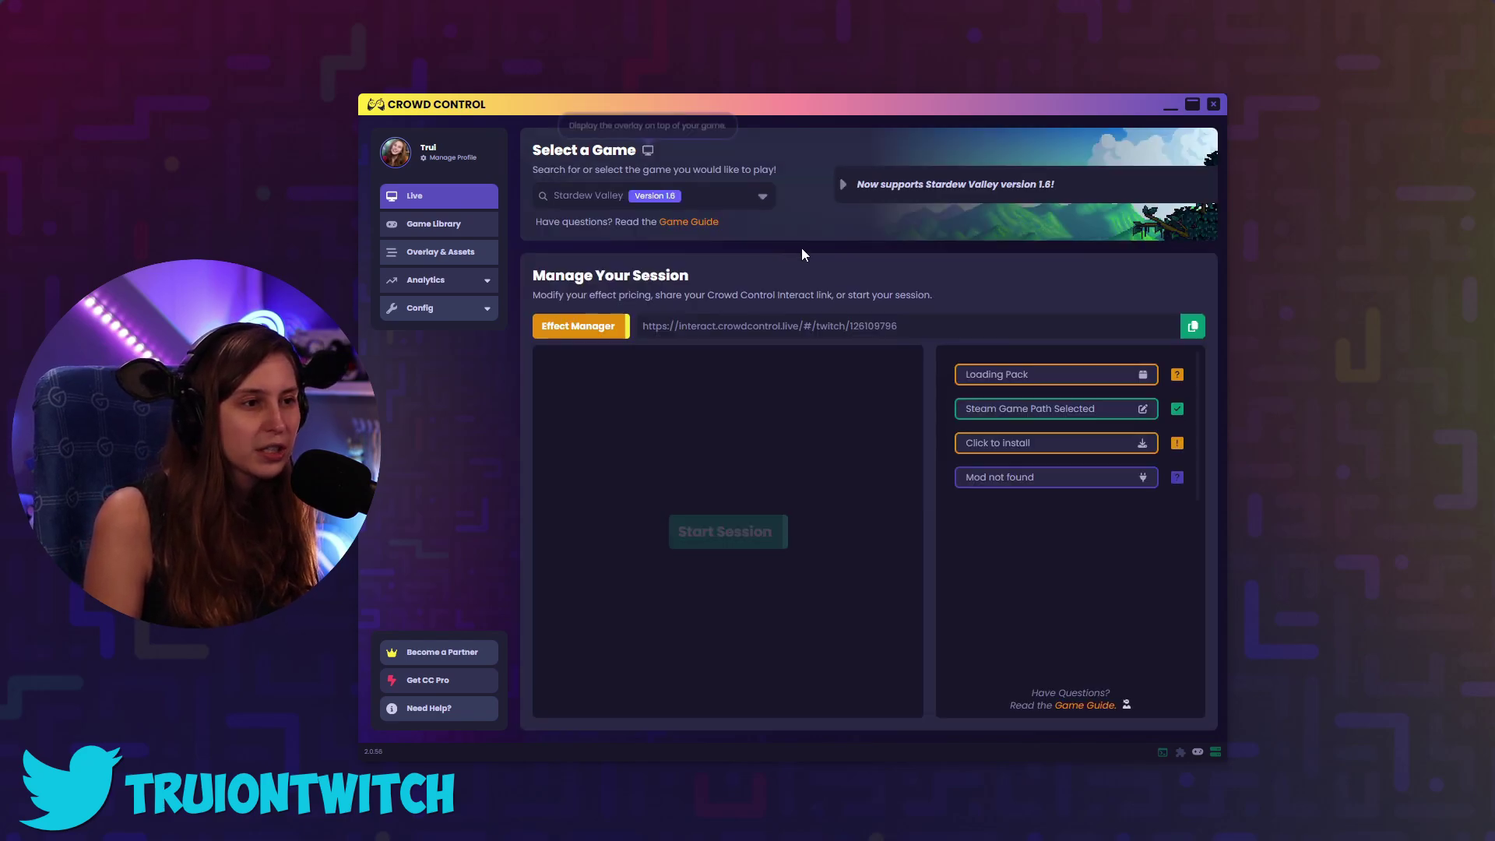
click(845, 184)
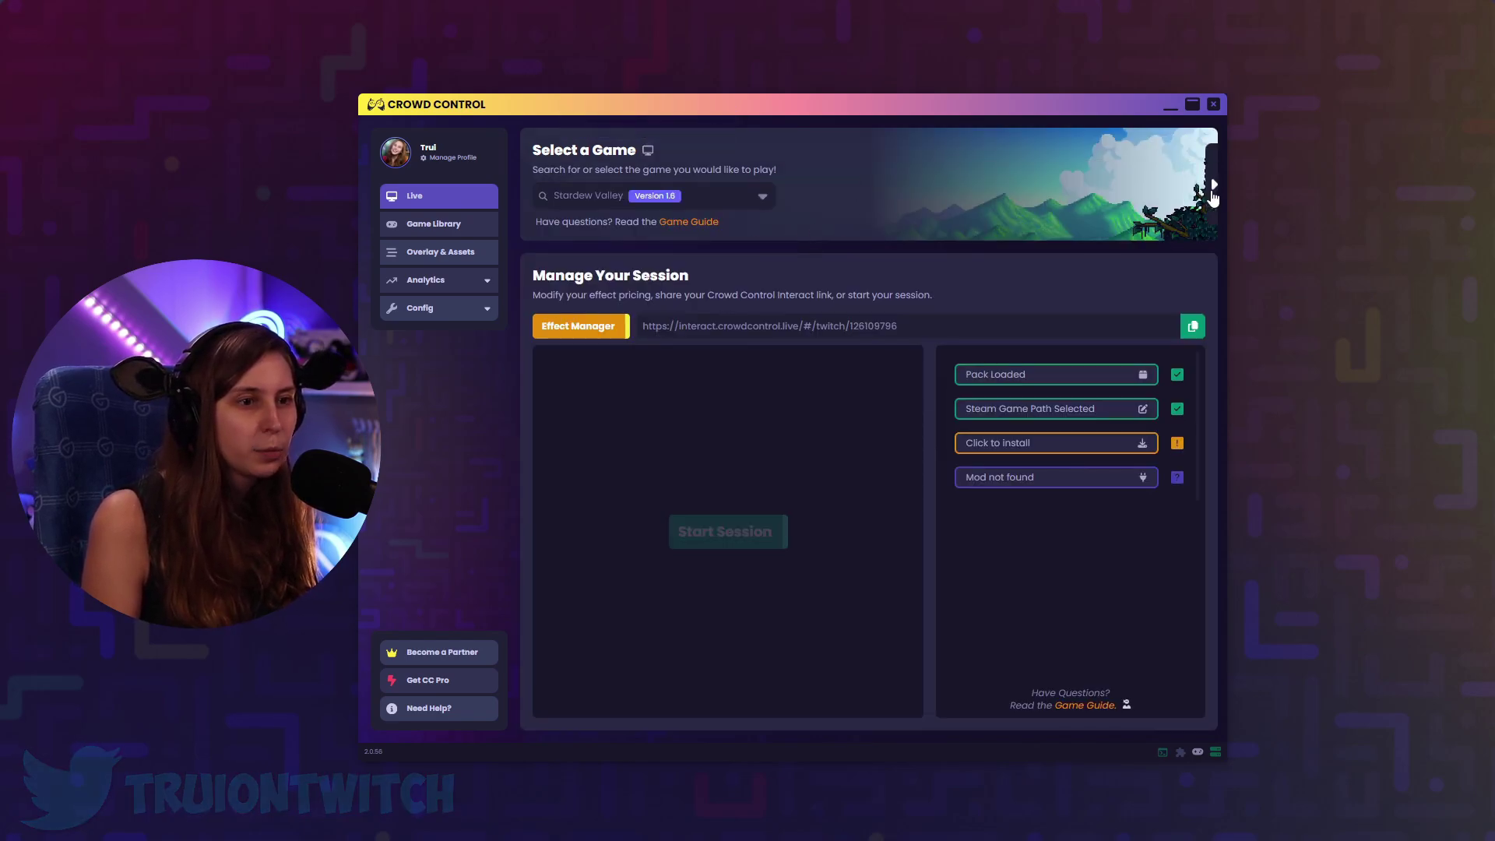
click(1212, 185)
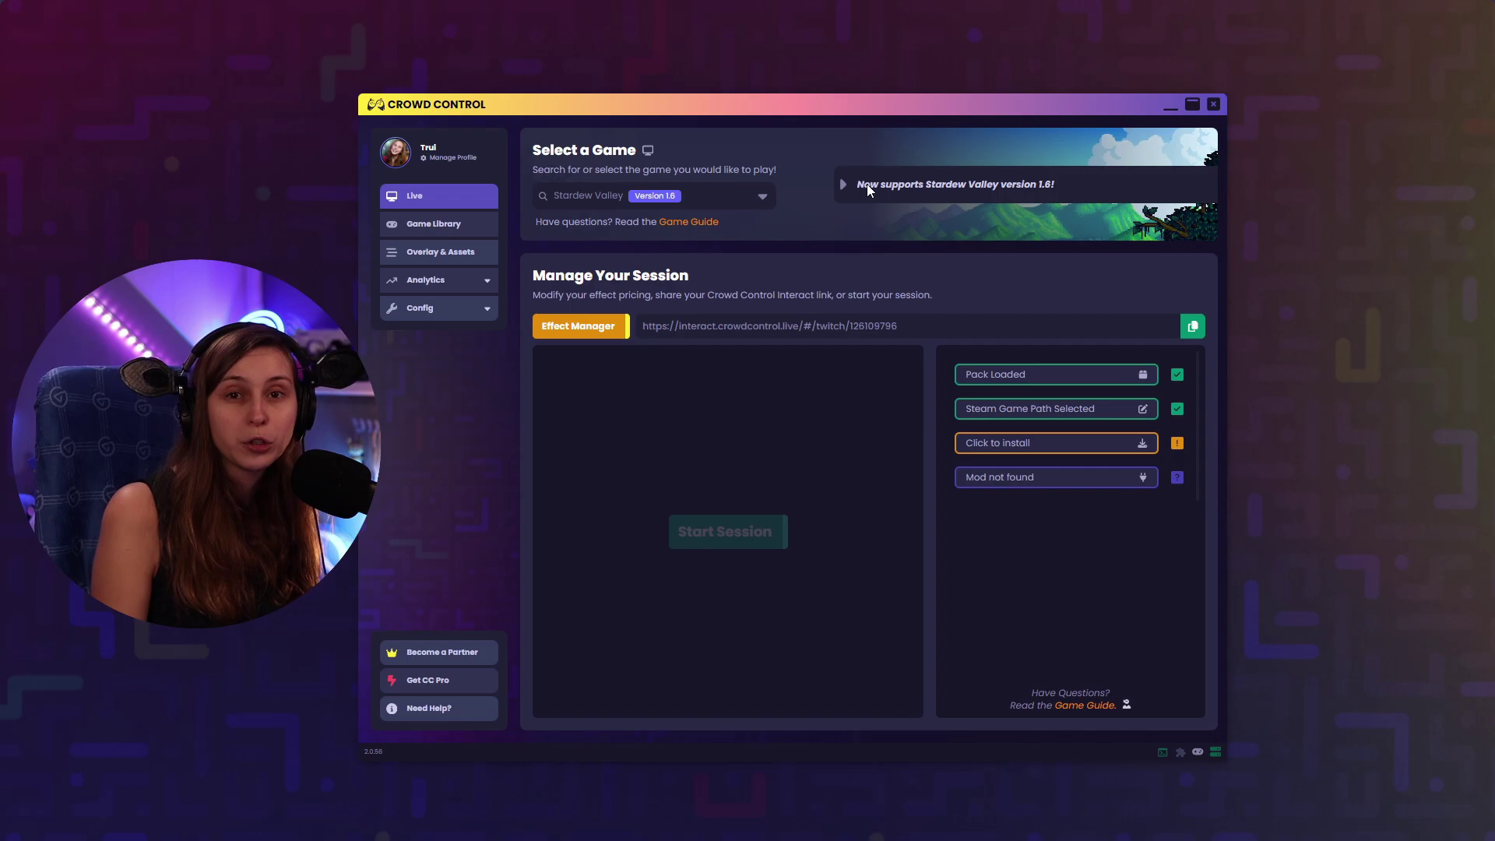
Read the Automatic Setup instructions in the Stardew Valley (PC) game guide, then return to the Crowd Control app.
click(705, 223)
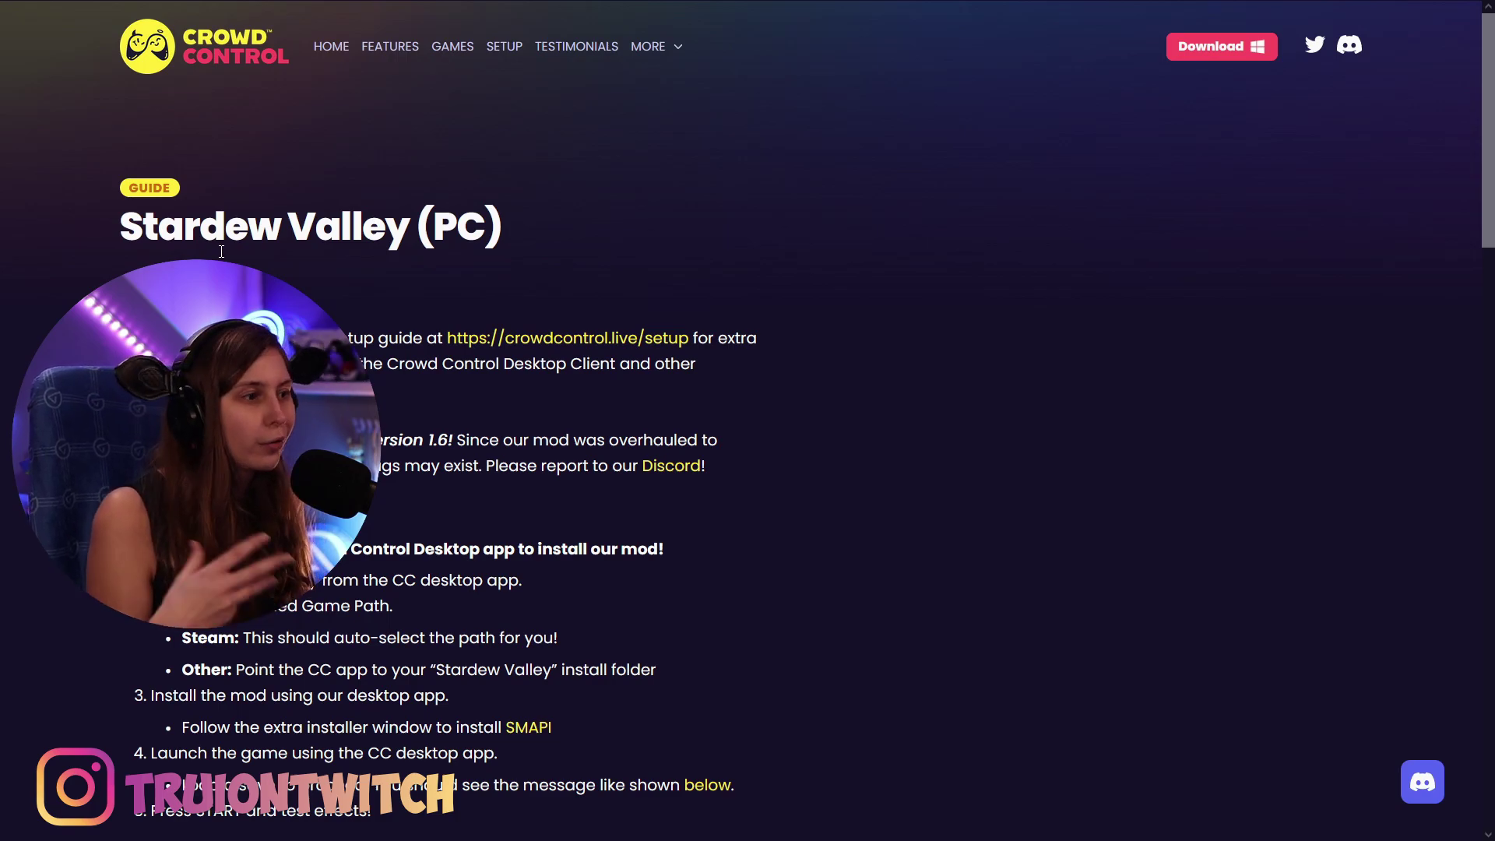
scroll(222, 253, down, 4)
drag(159, 262, 472, 278)
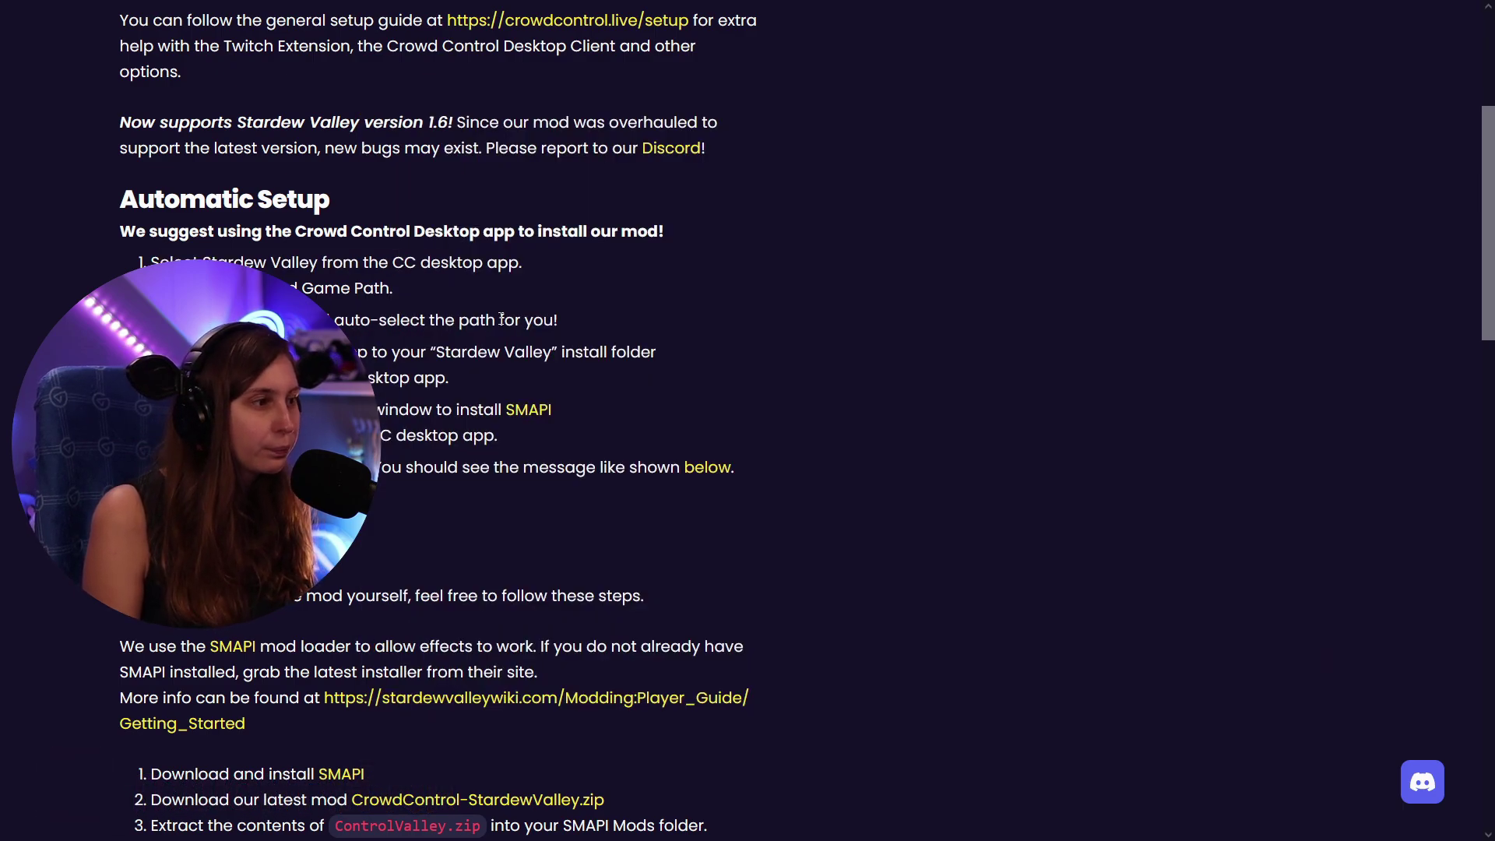
key(alt+Tab)
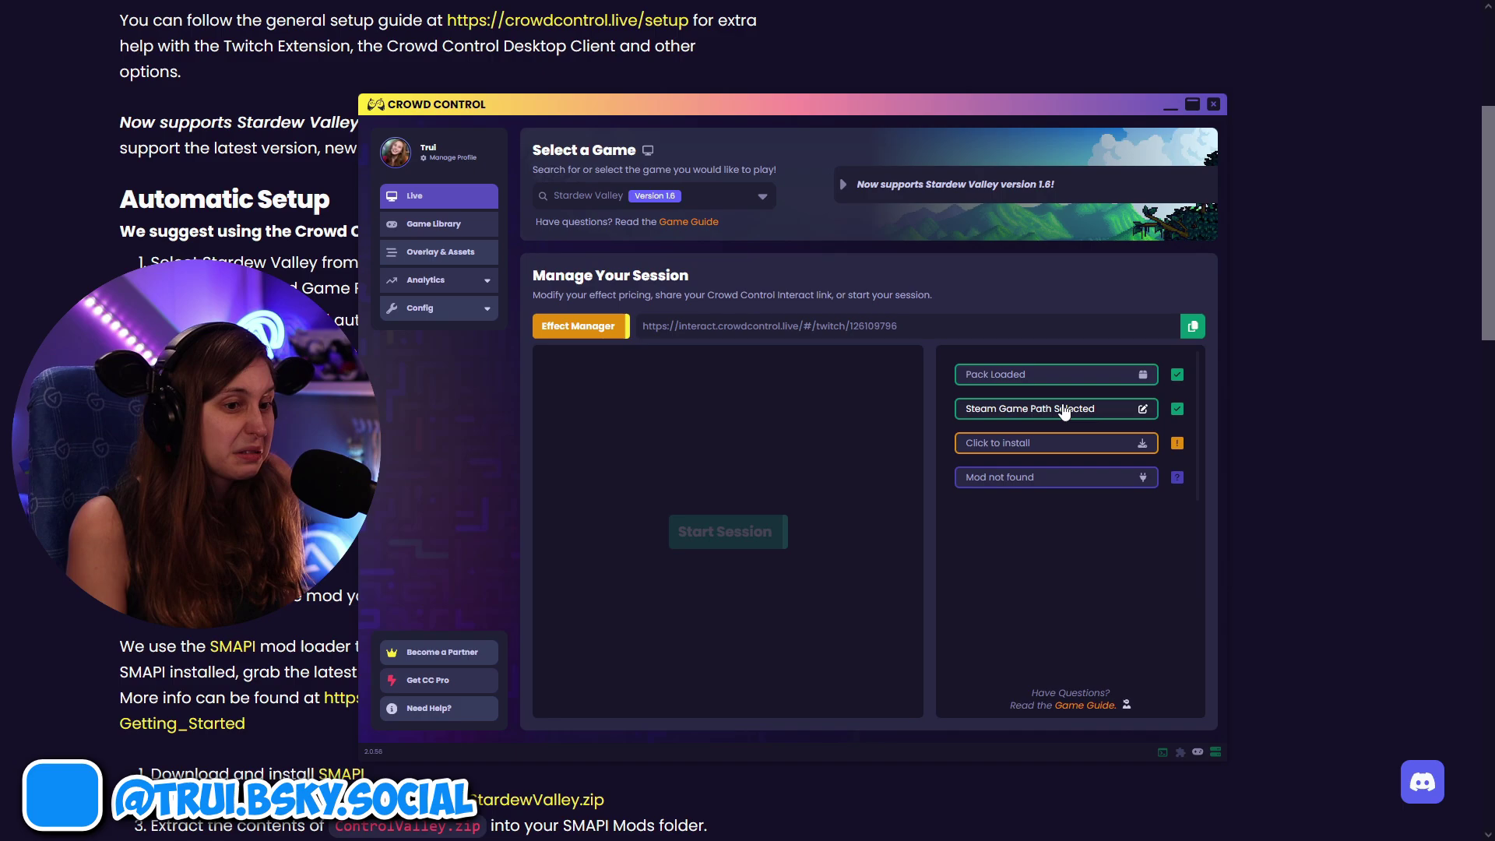
Install SMAPI and the Stardew Valley Crowd Control mod, choosing option 1 for the detected game path and option 1 to install SMAPI.
click(1017, 444)
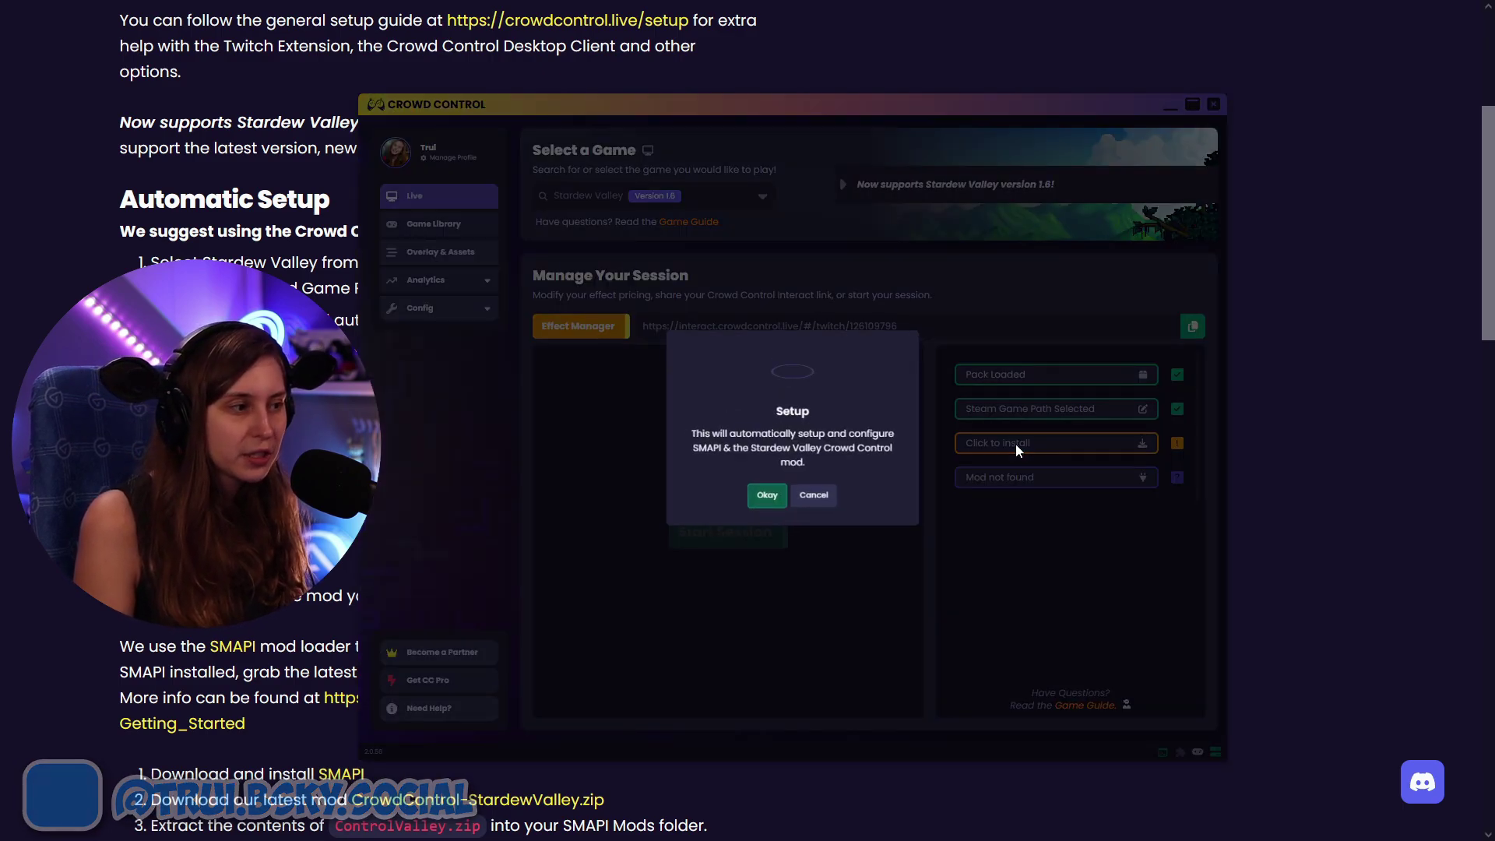
click(768, 495)
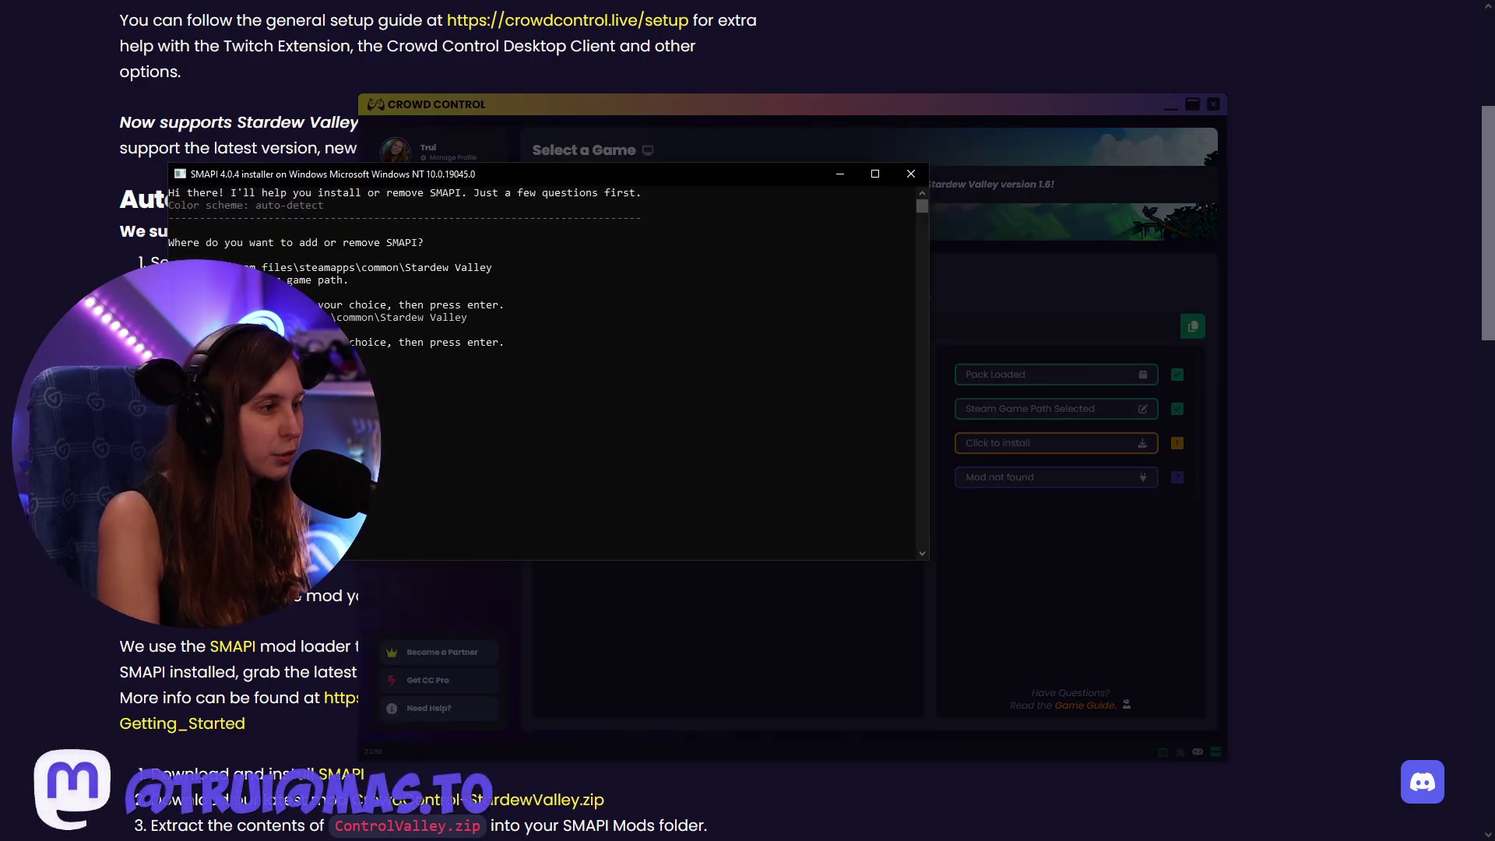
text(1)
key(Return)
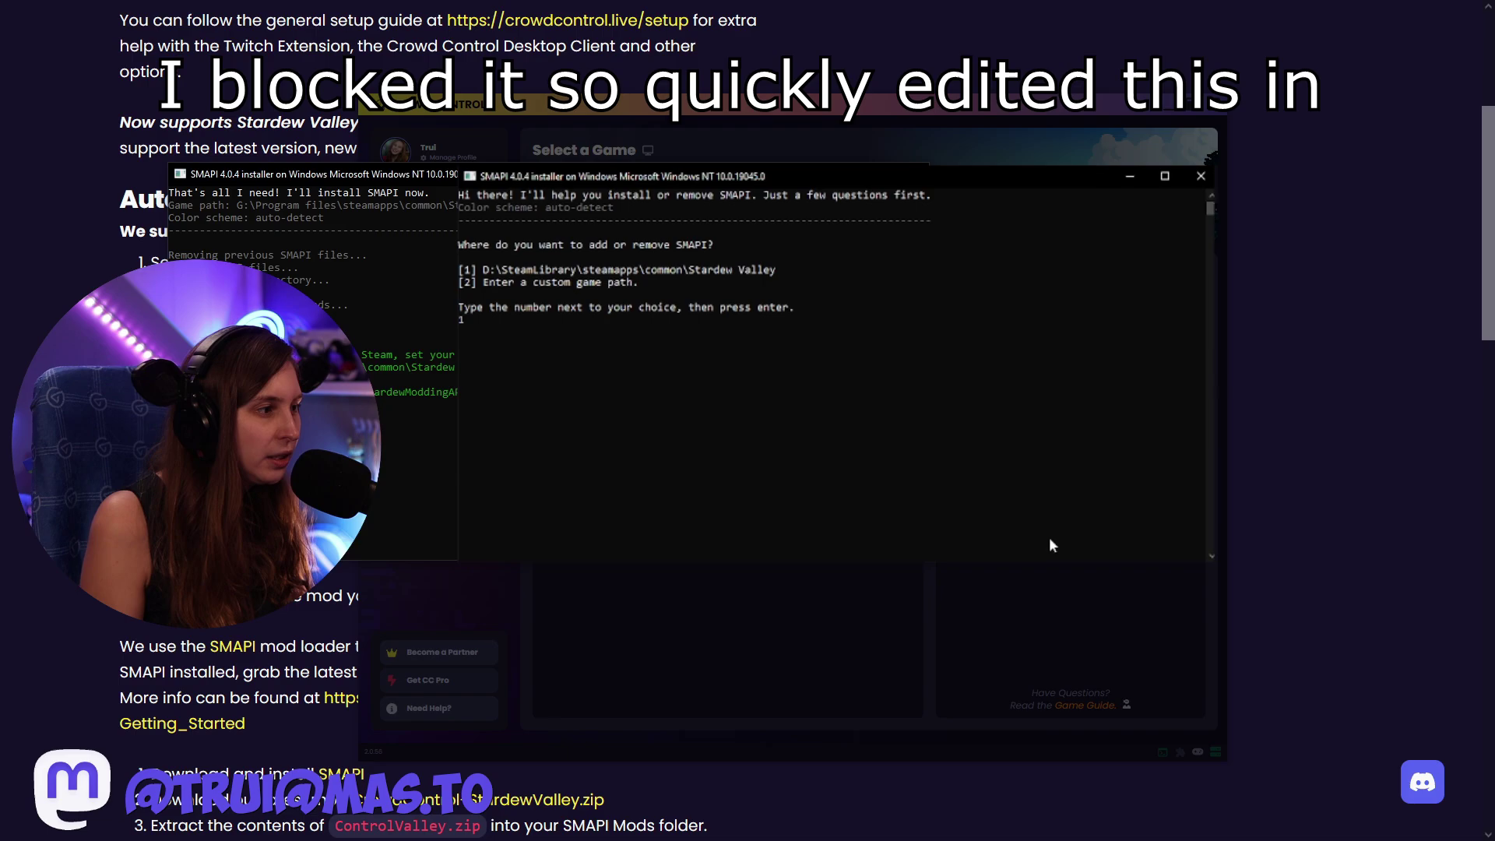
key(Return)
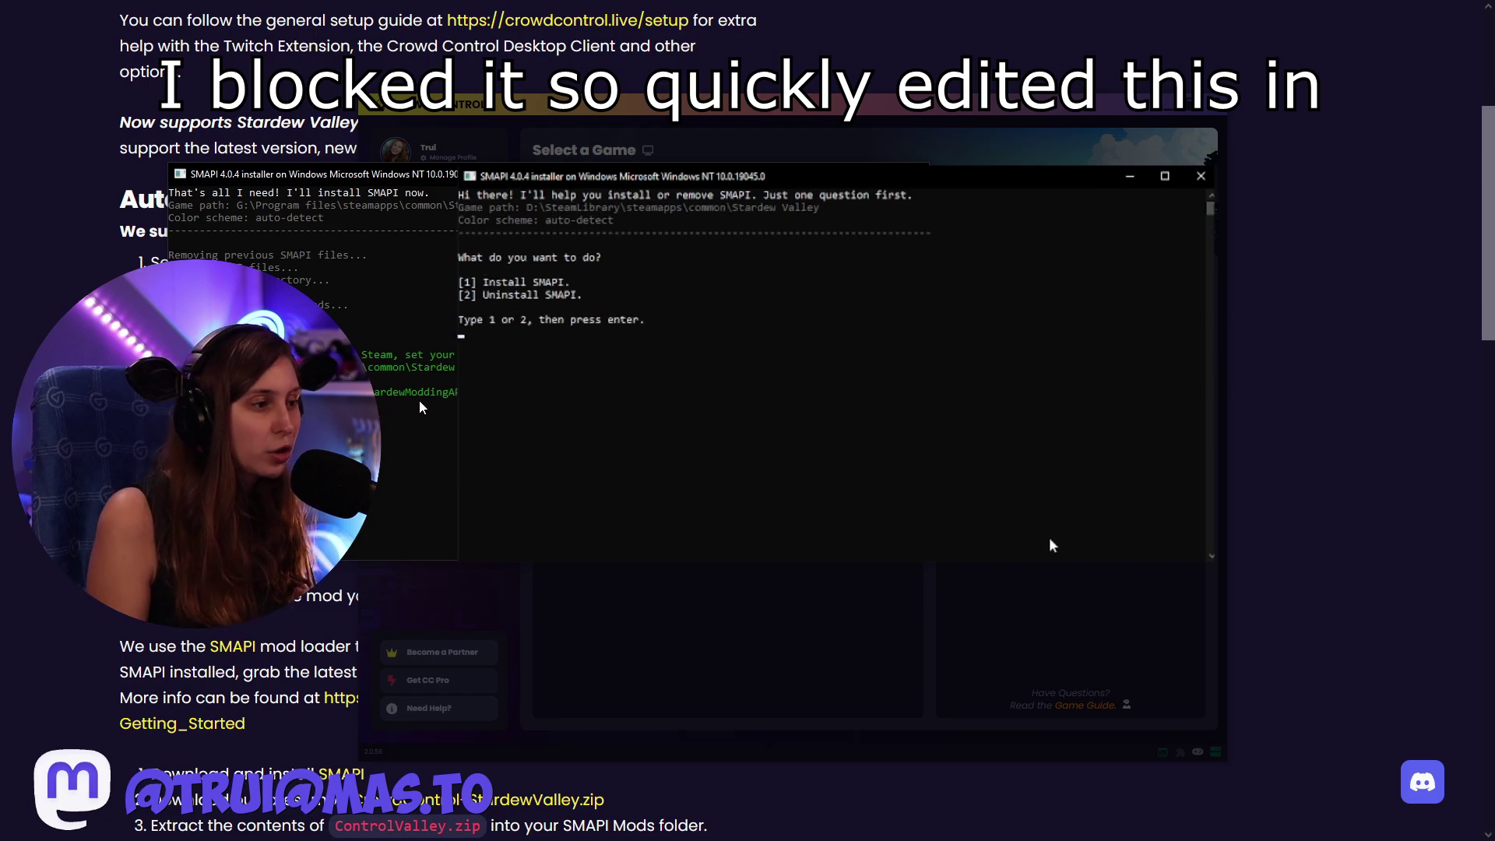
text(1)
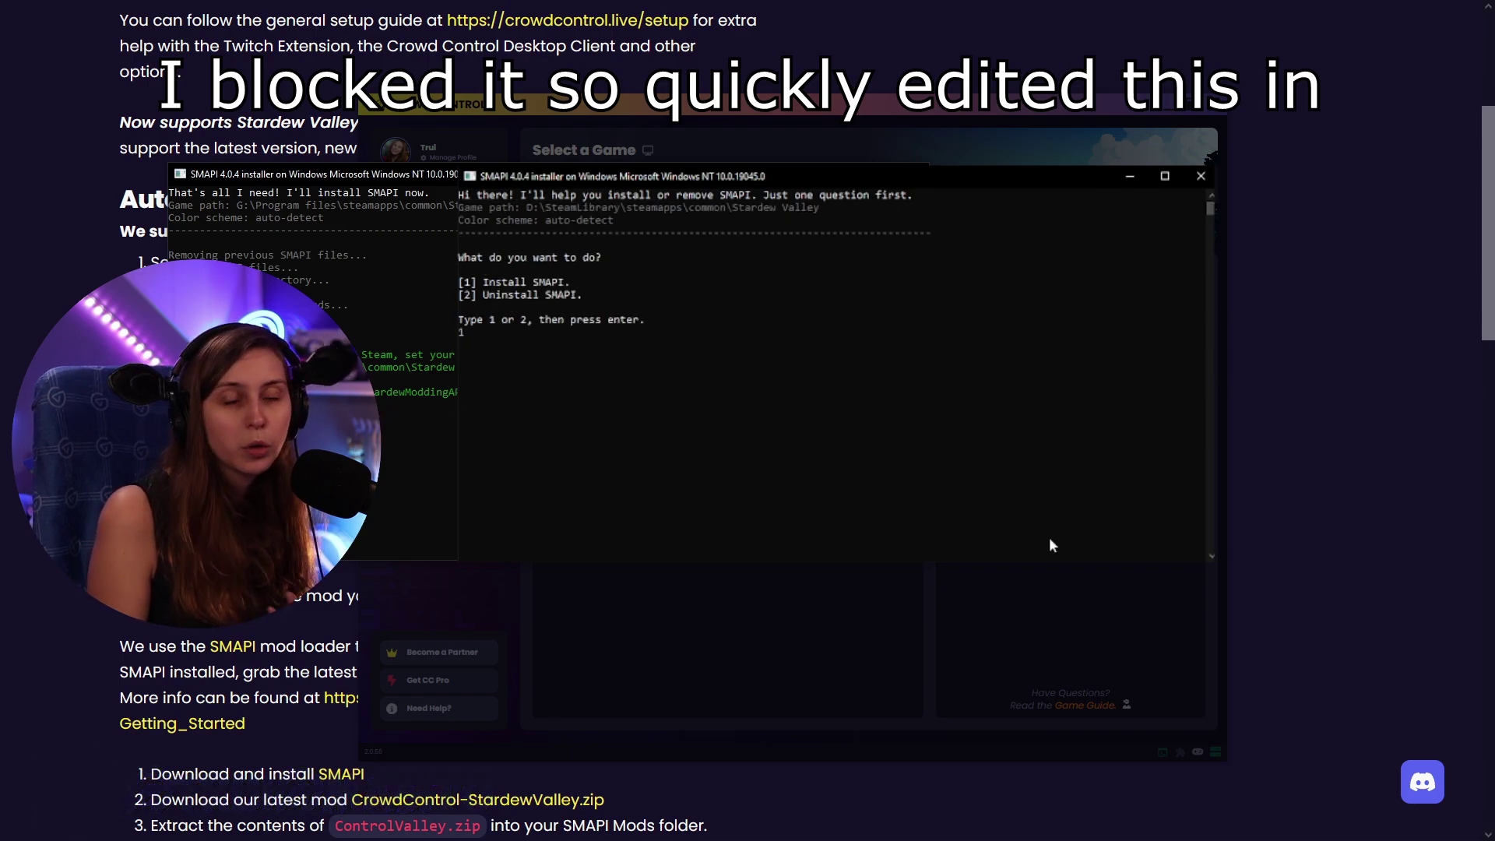
key(Return)
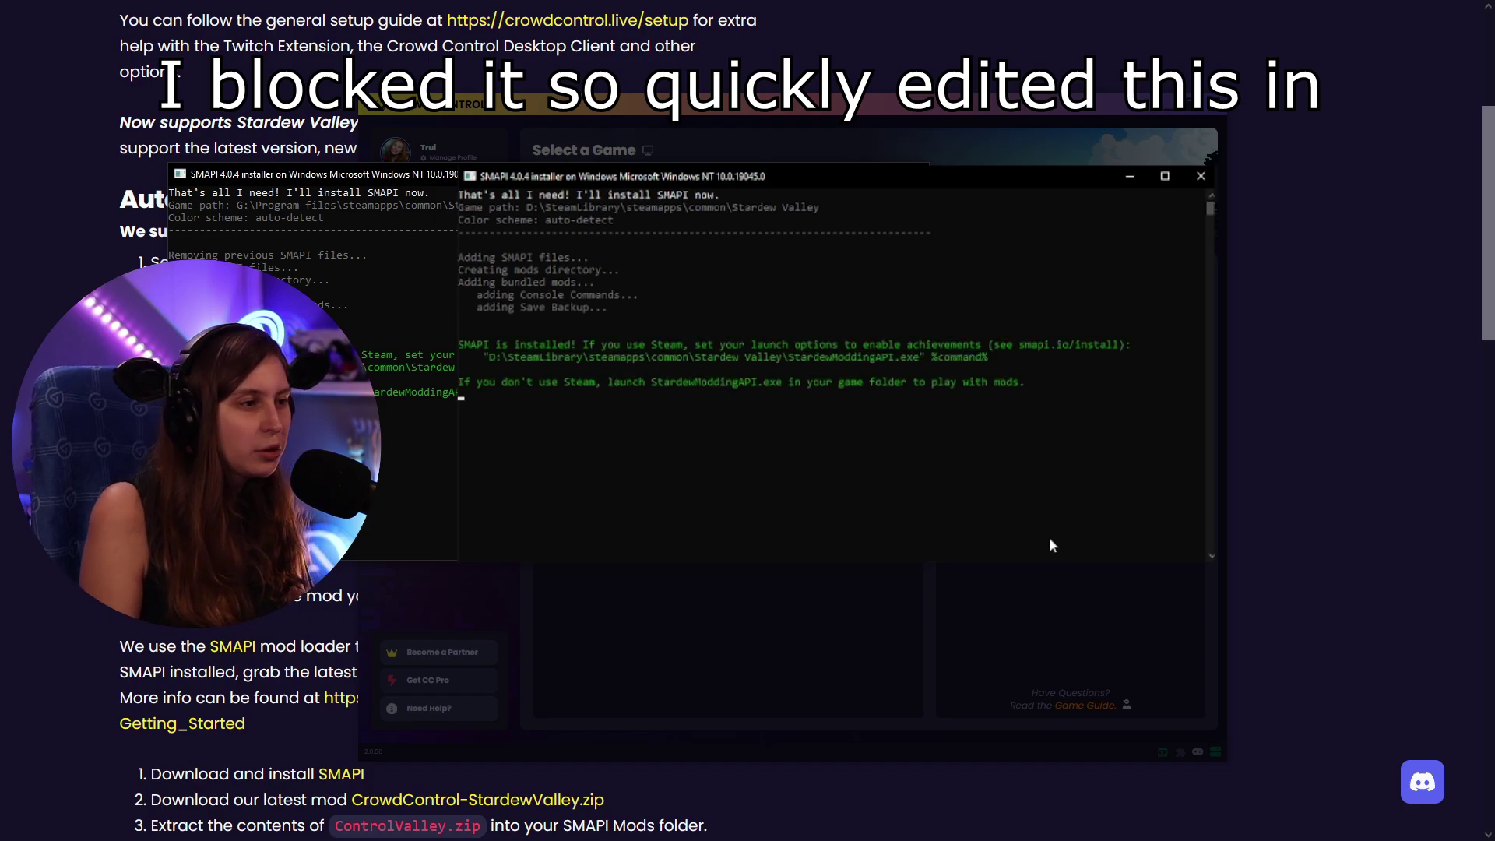
Copy the StardewModdingAPI.exe launch command with %command% from the SMAPI installer into Stardew Valley's launch options in Steam.
drag(1006, 359, 482, 360)
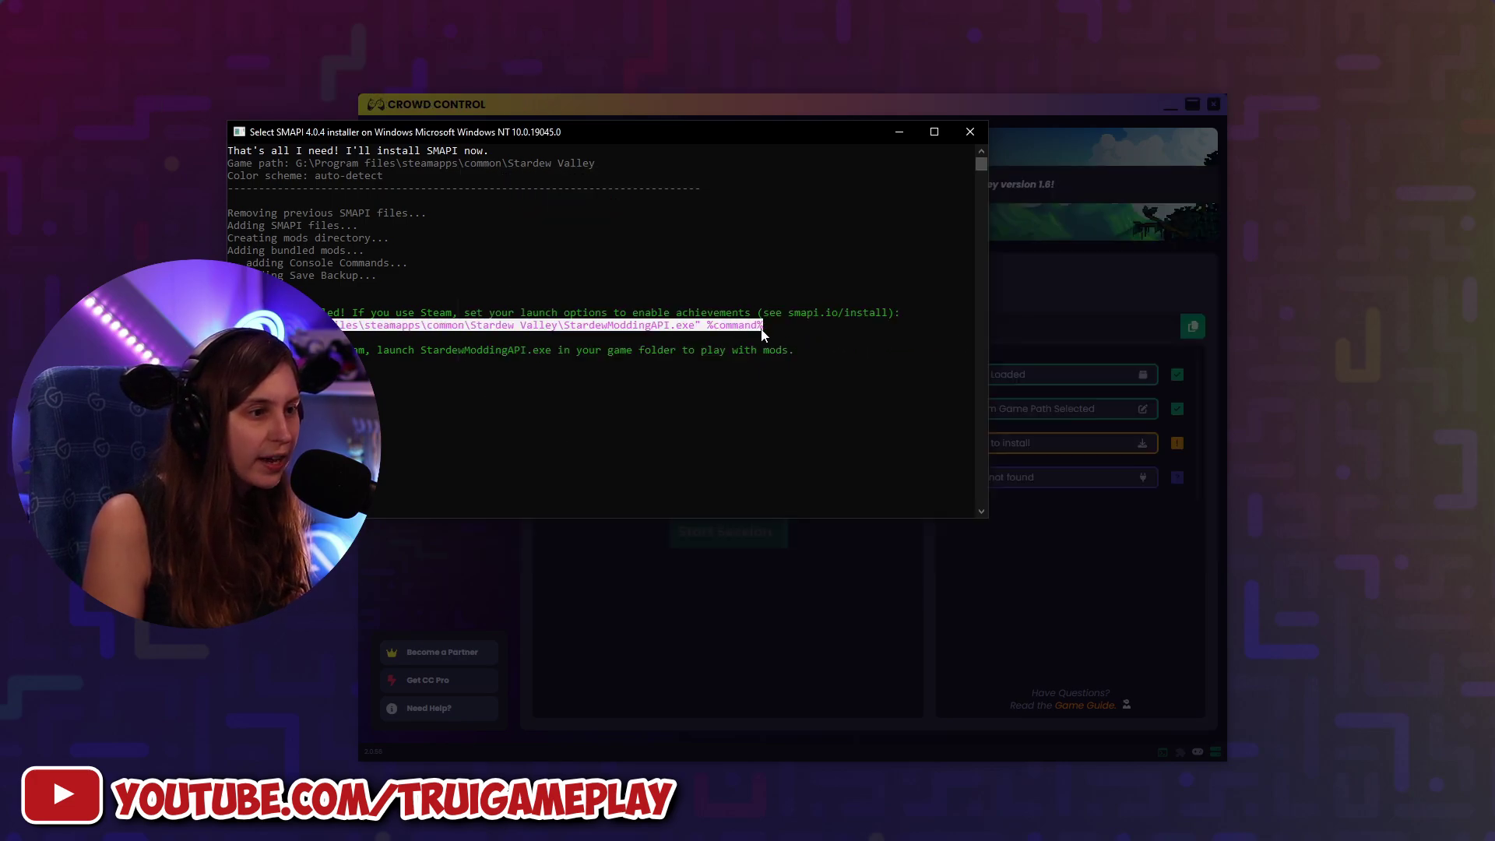
key(ctrl+c)
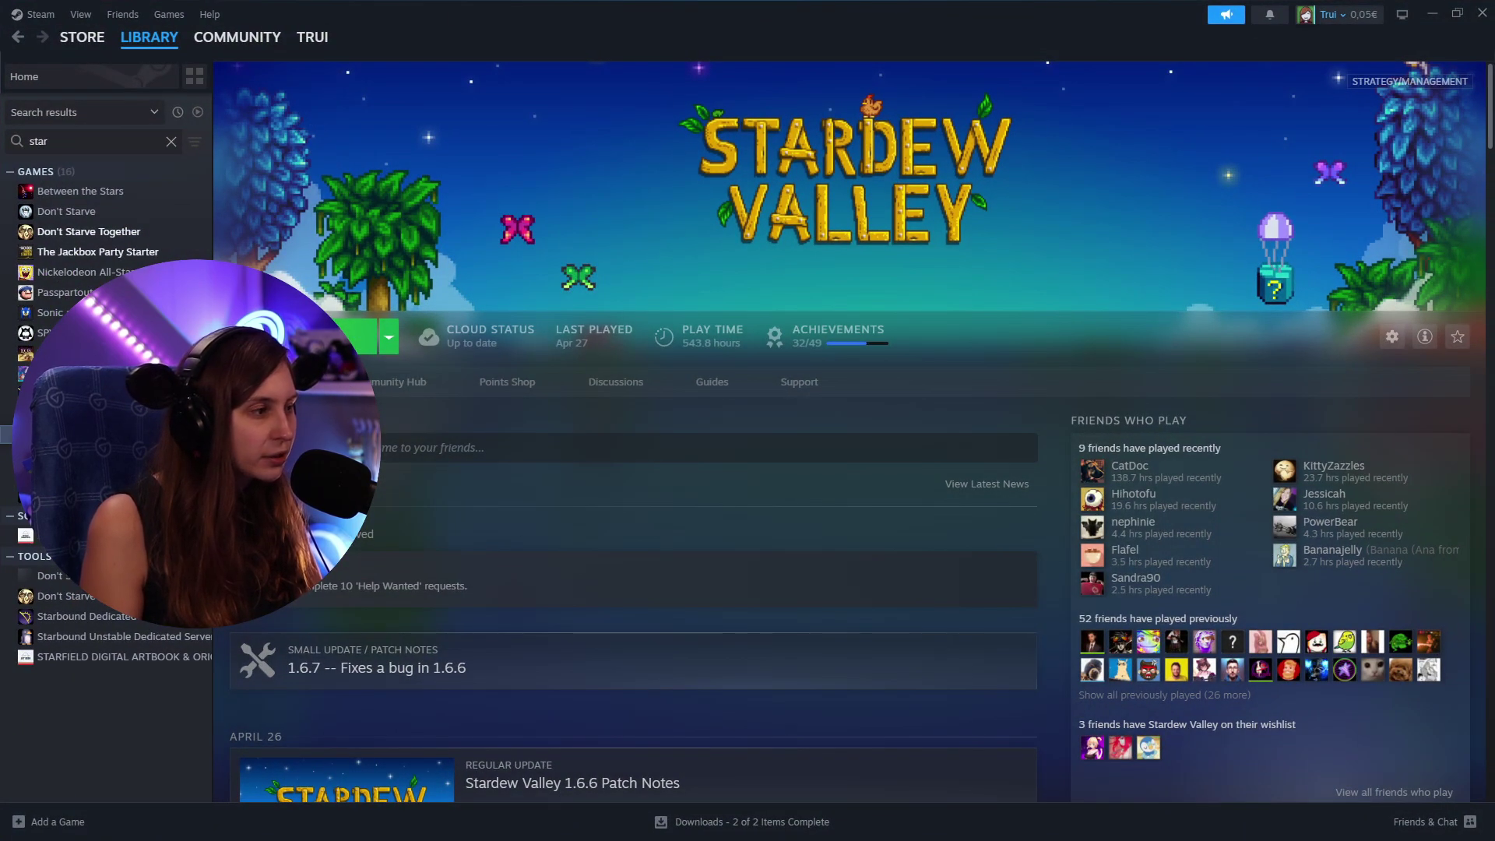
right_click(117, 434)
click(280, 631)
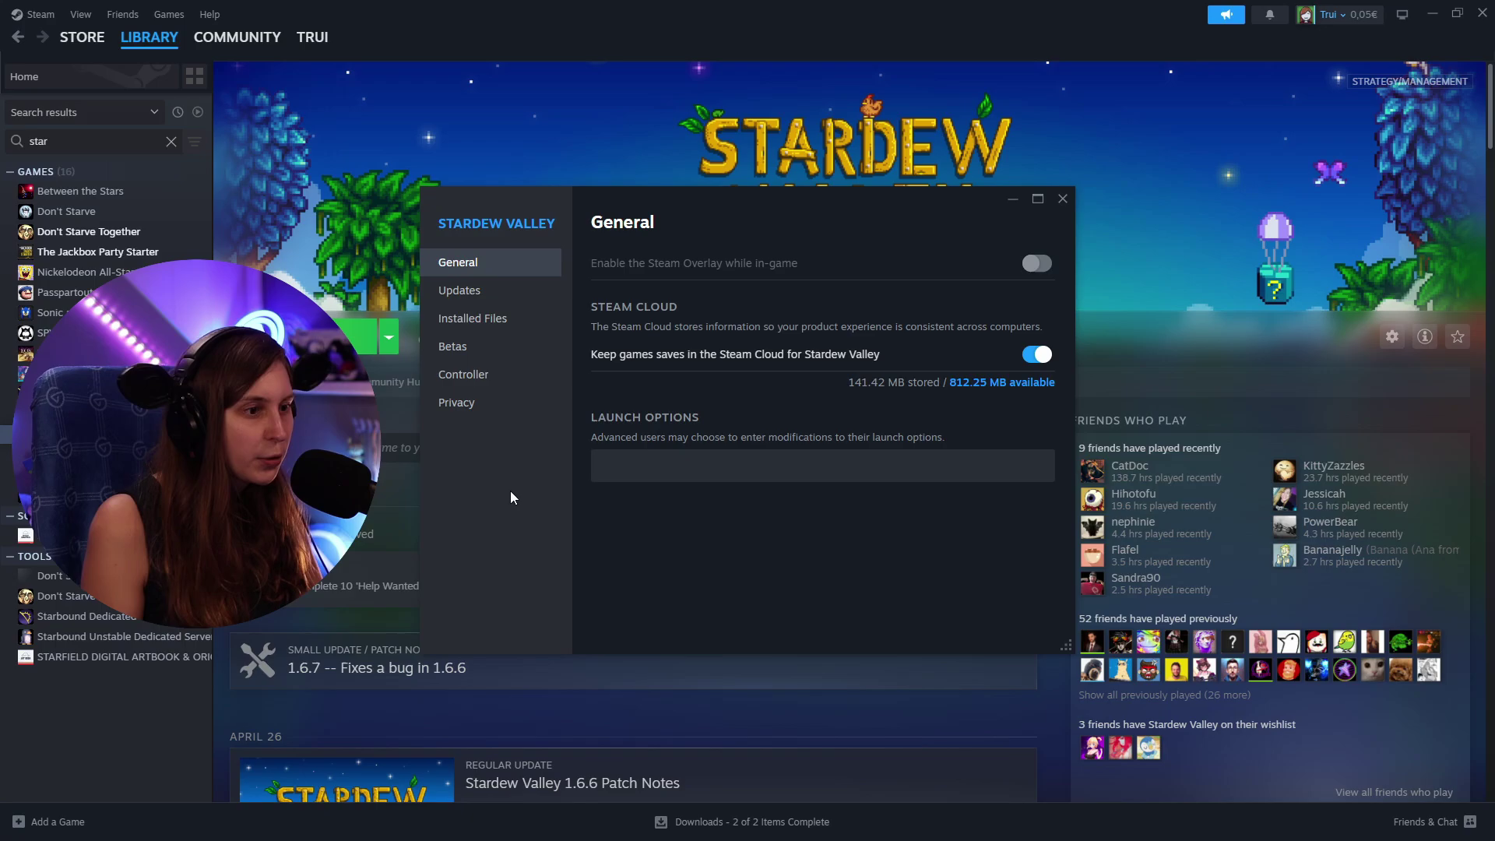
click(647, 465)
key(ctrl+v)
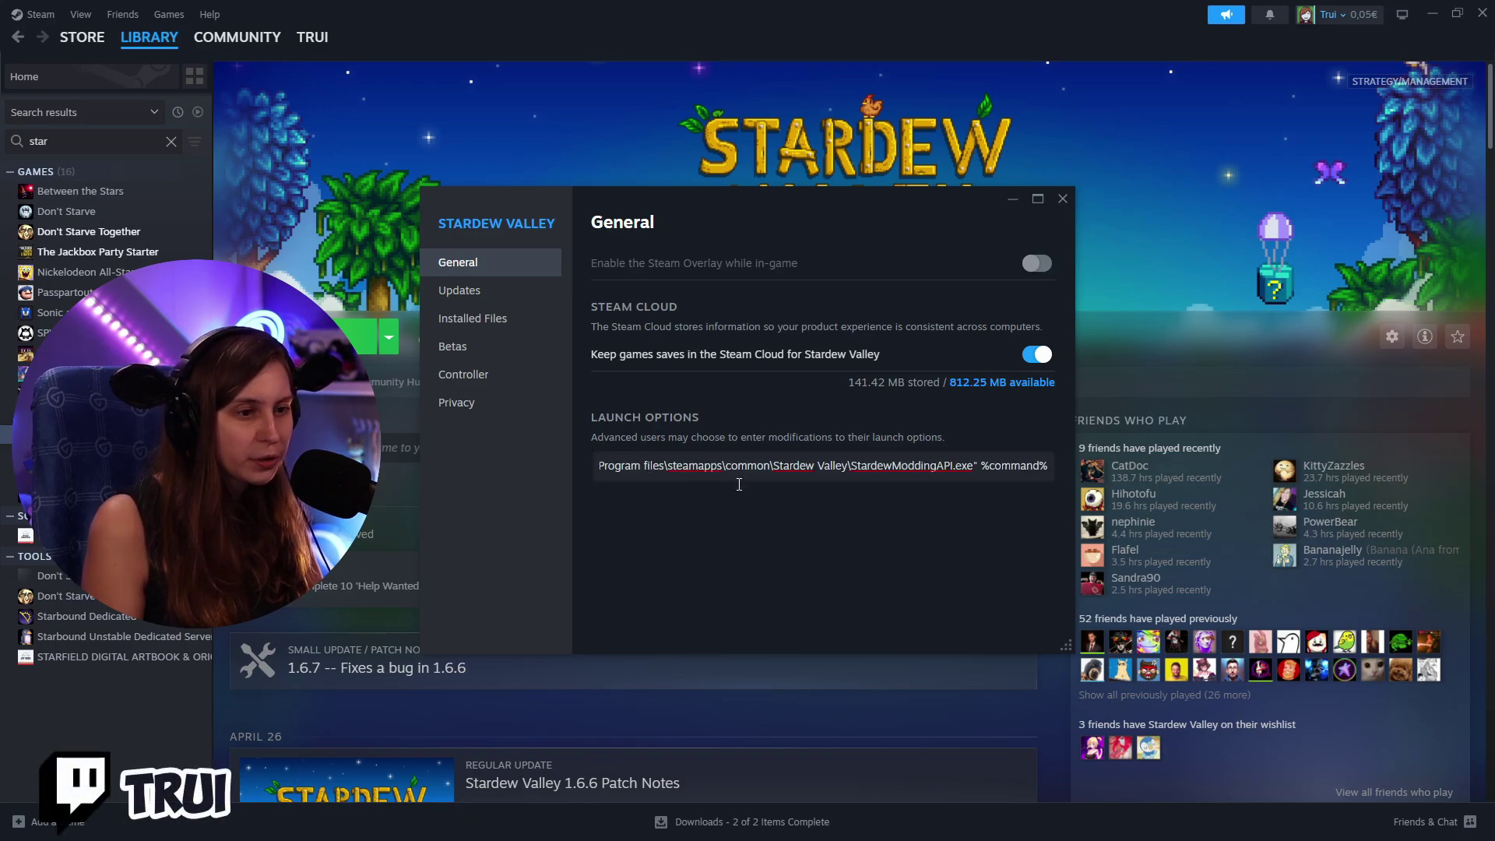
Check the pasted launch option from its opening quote to %command%, including the StardewModdingAPI.exe file name.
drag(739, 468, 605, 467)
click(605, 470)
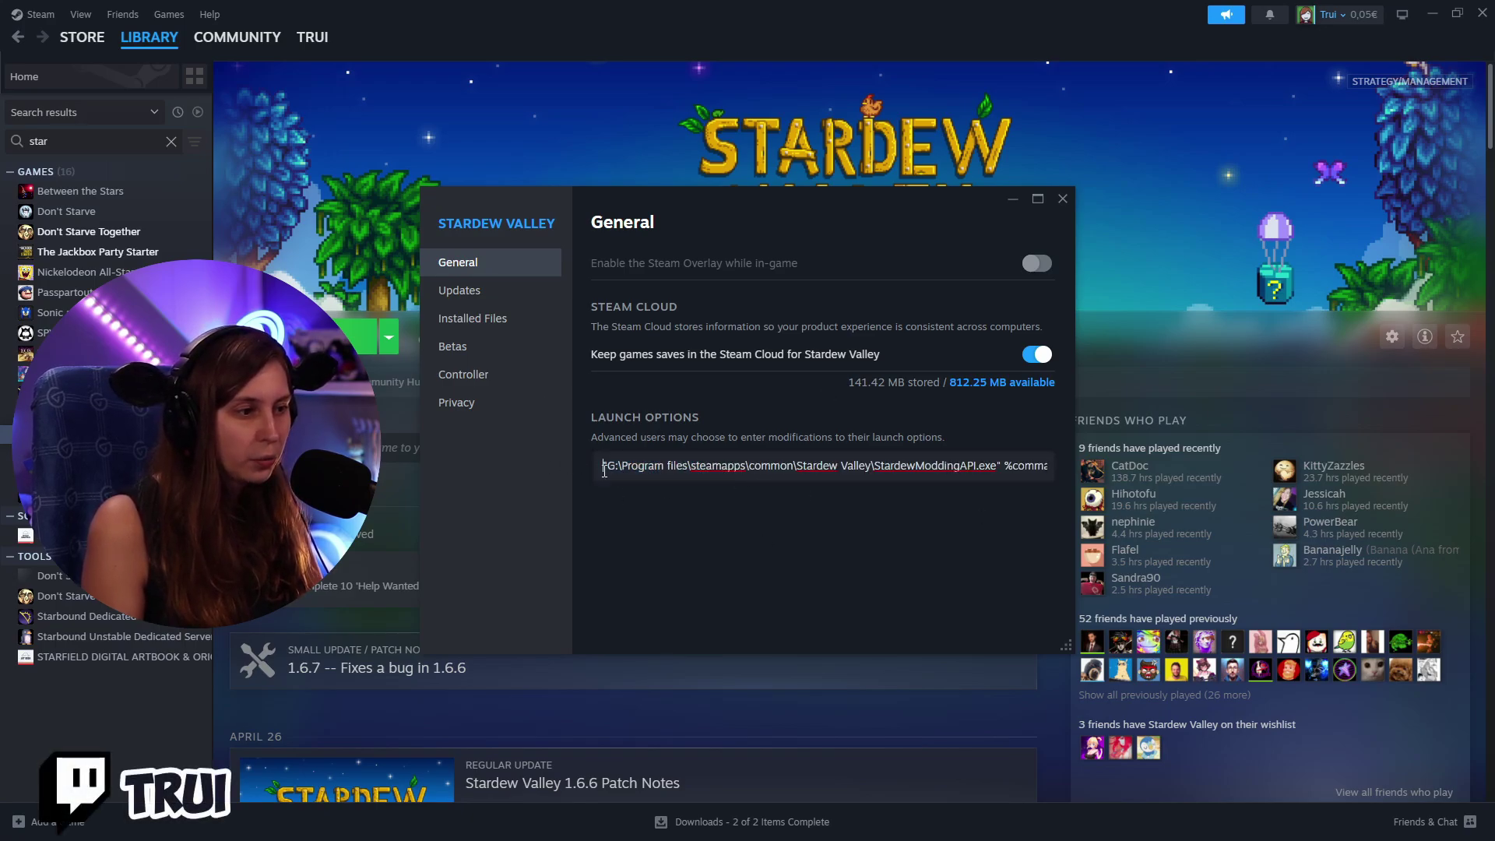
drag(778, 481, 1106, 499)
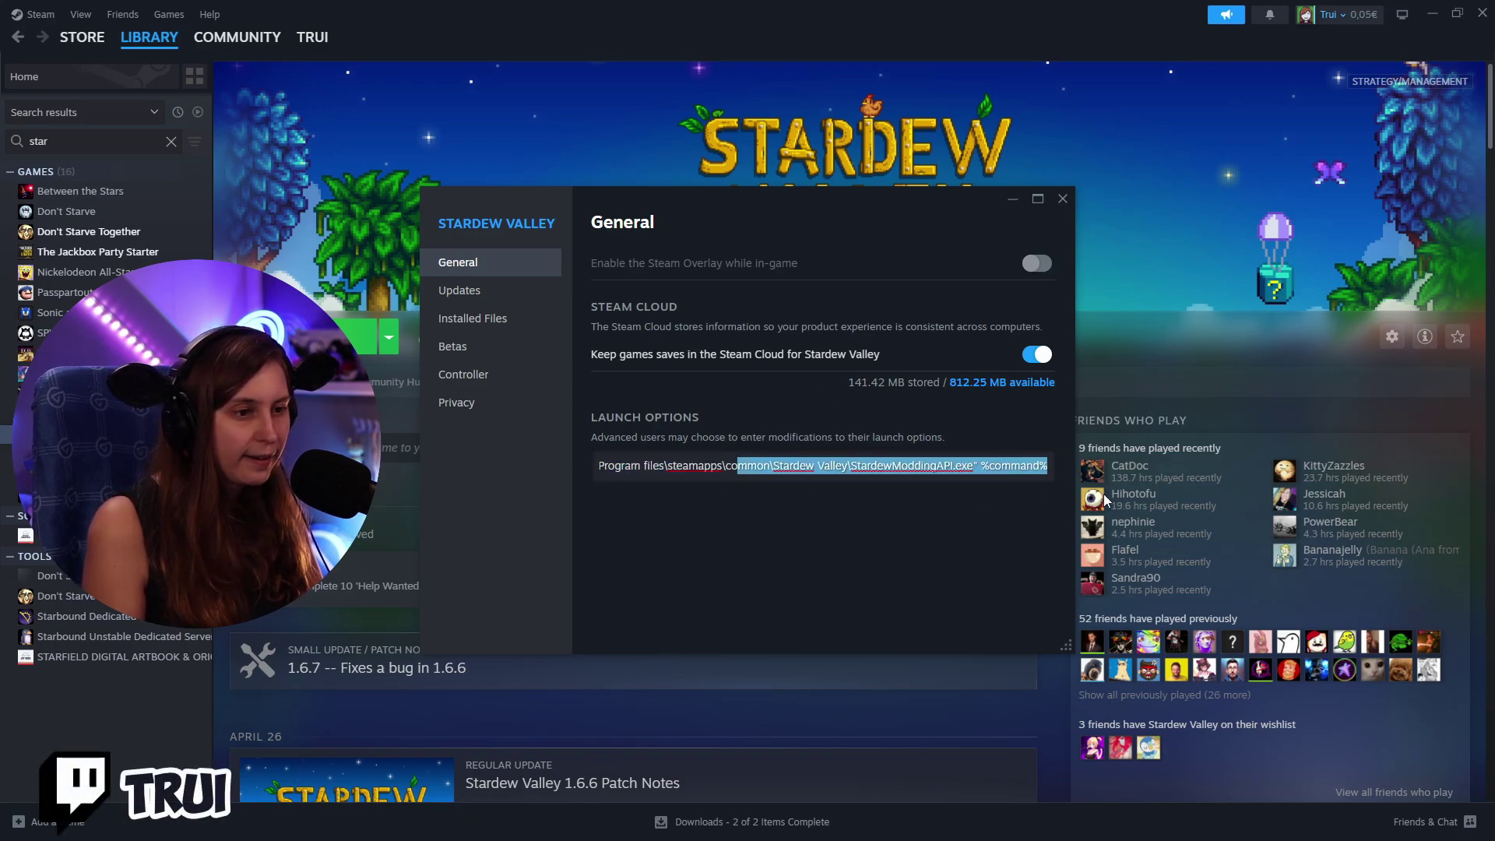
click(1020, 467)
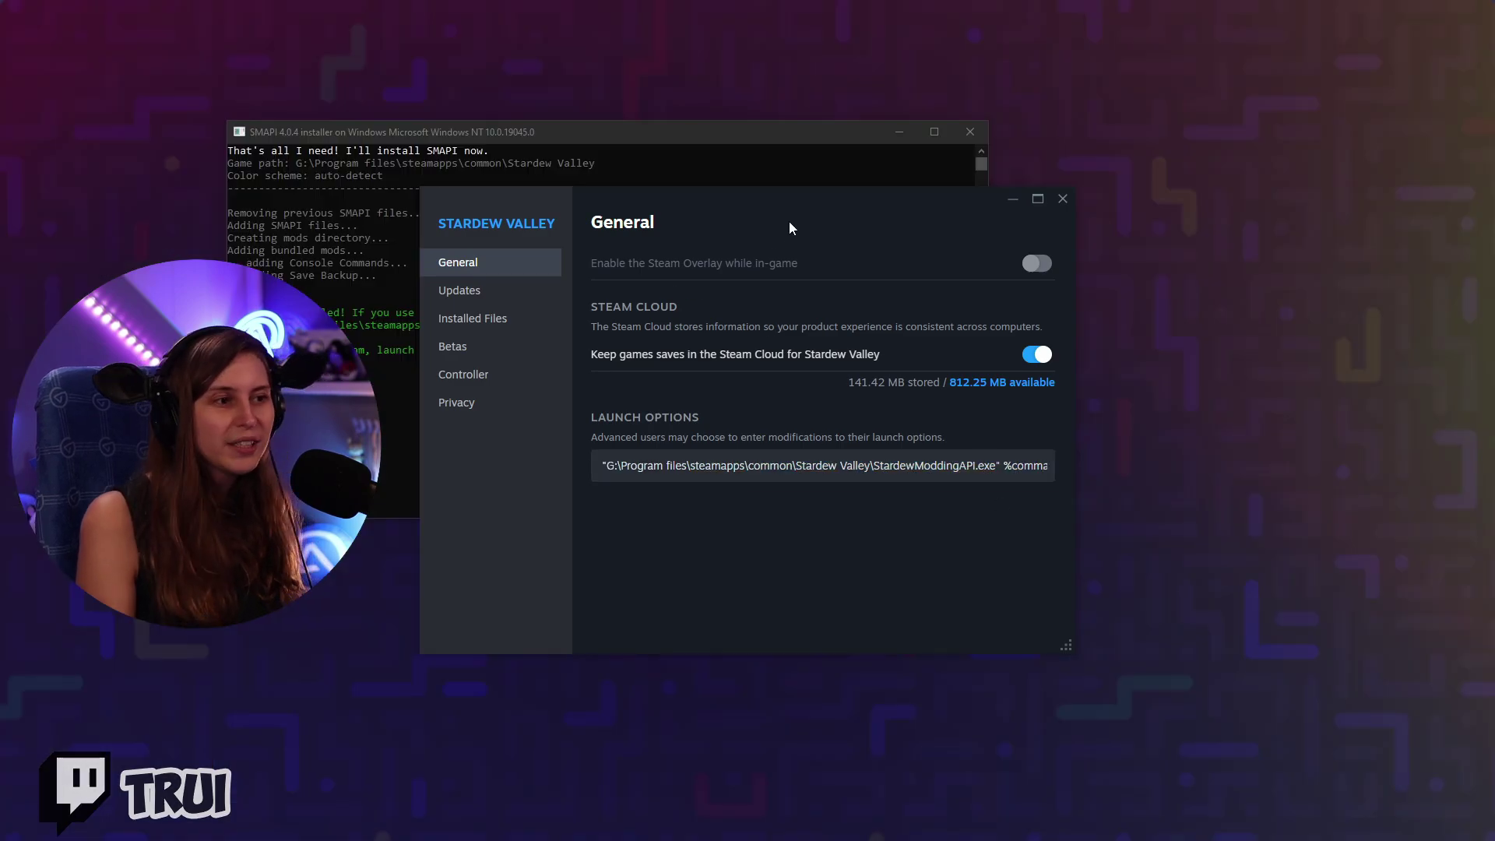
drag(788, 221, 797, 213)
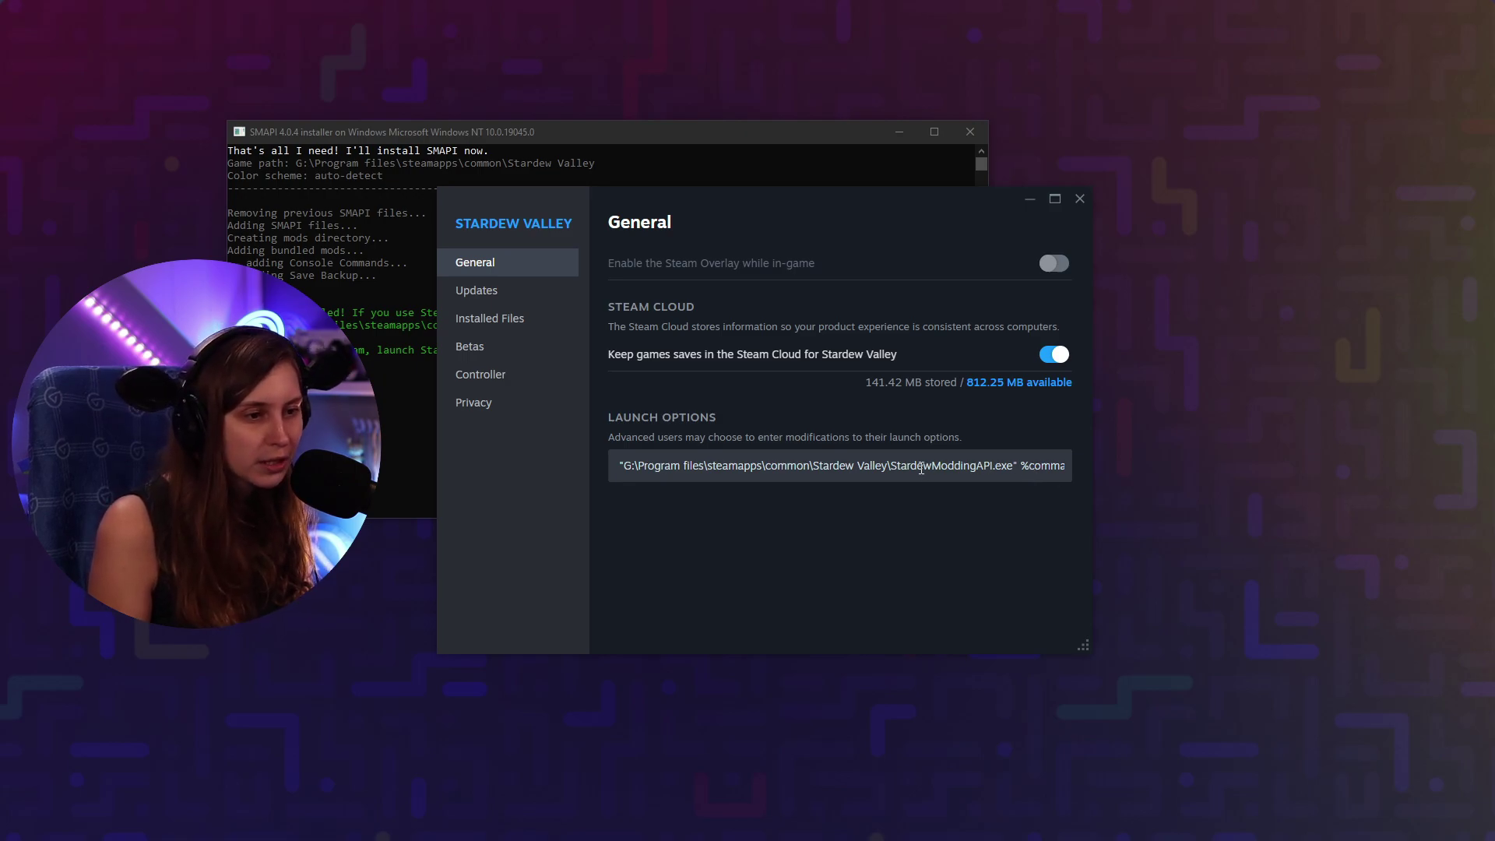
double_click(922, 467)
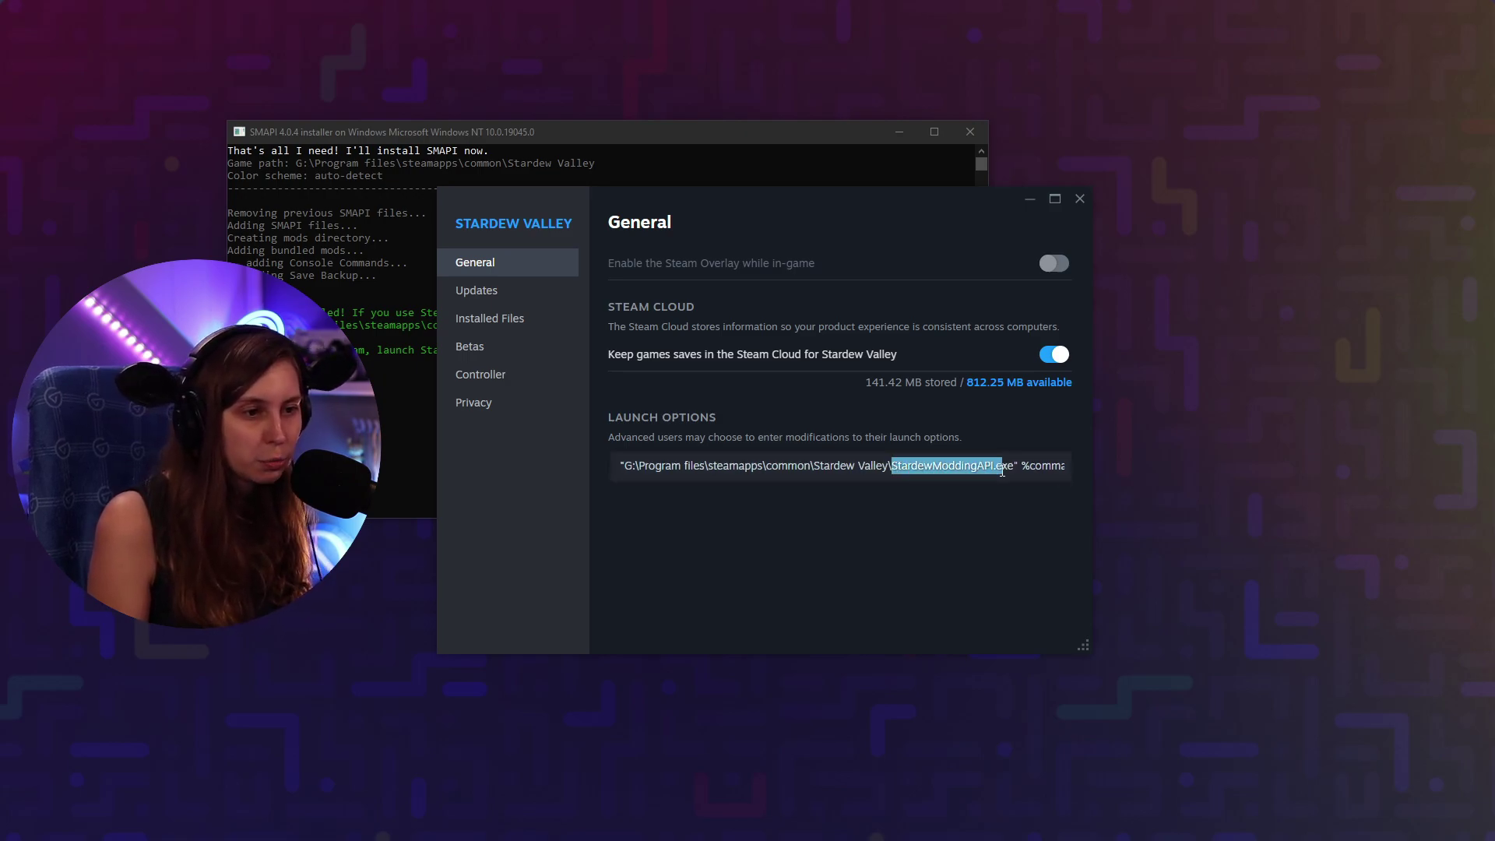
click(960, 514)
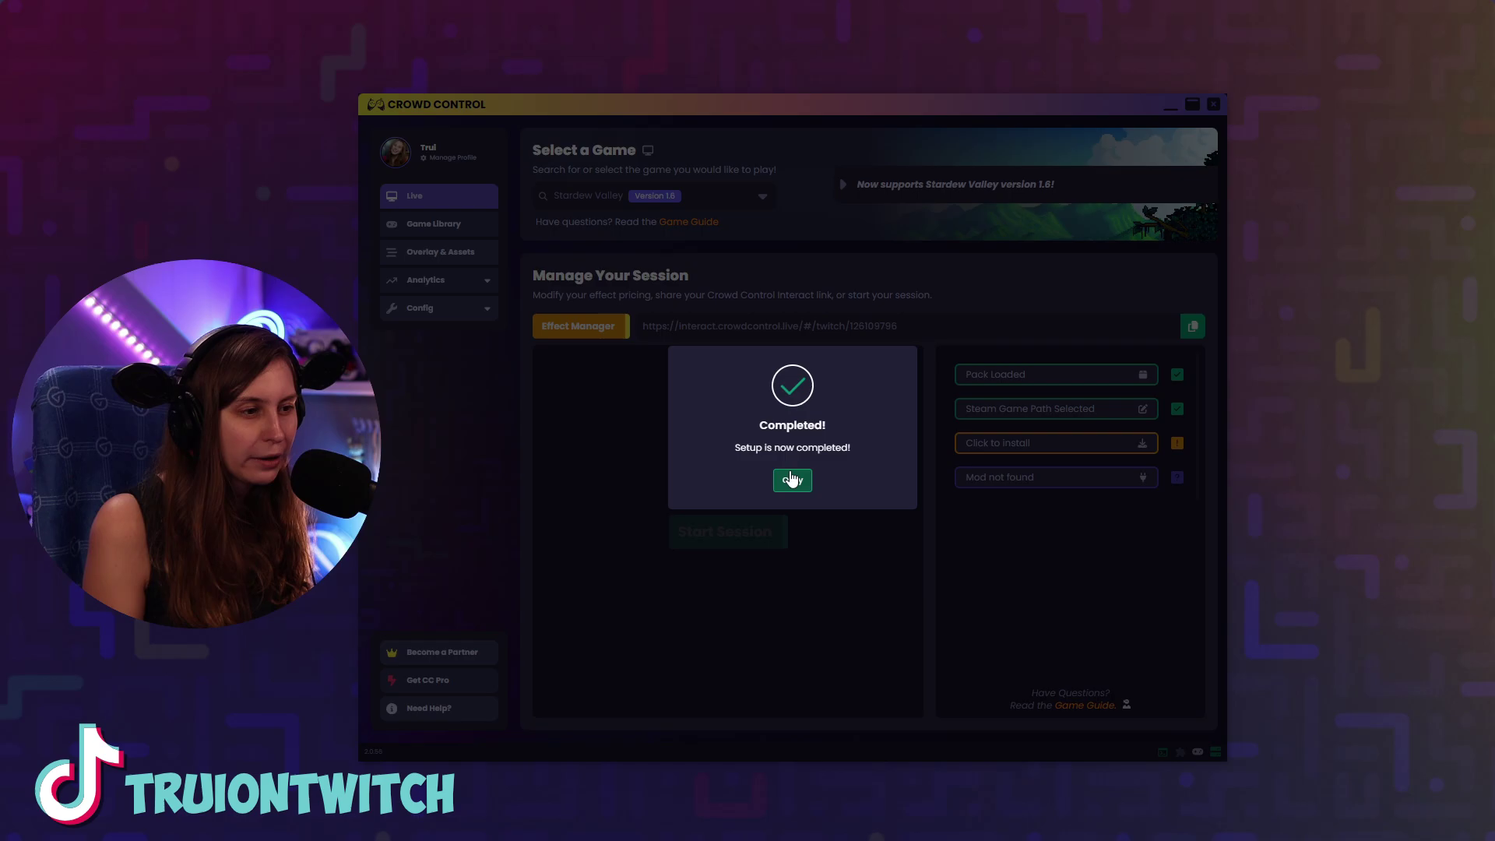
Acknowledge the completed mod setup in Crowd Control and launch Stardew Valley from the Steam library.
click(792, 482)
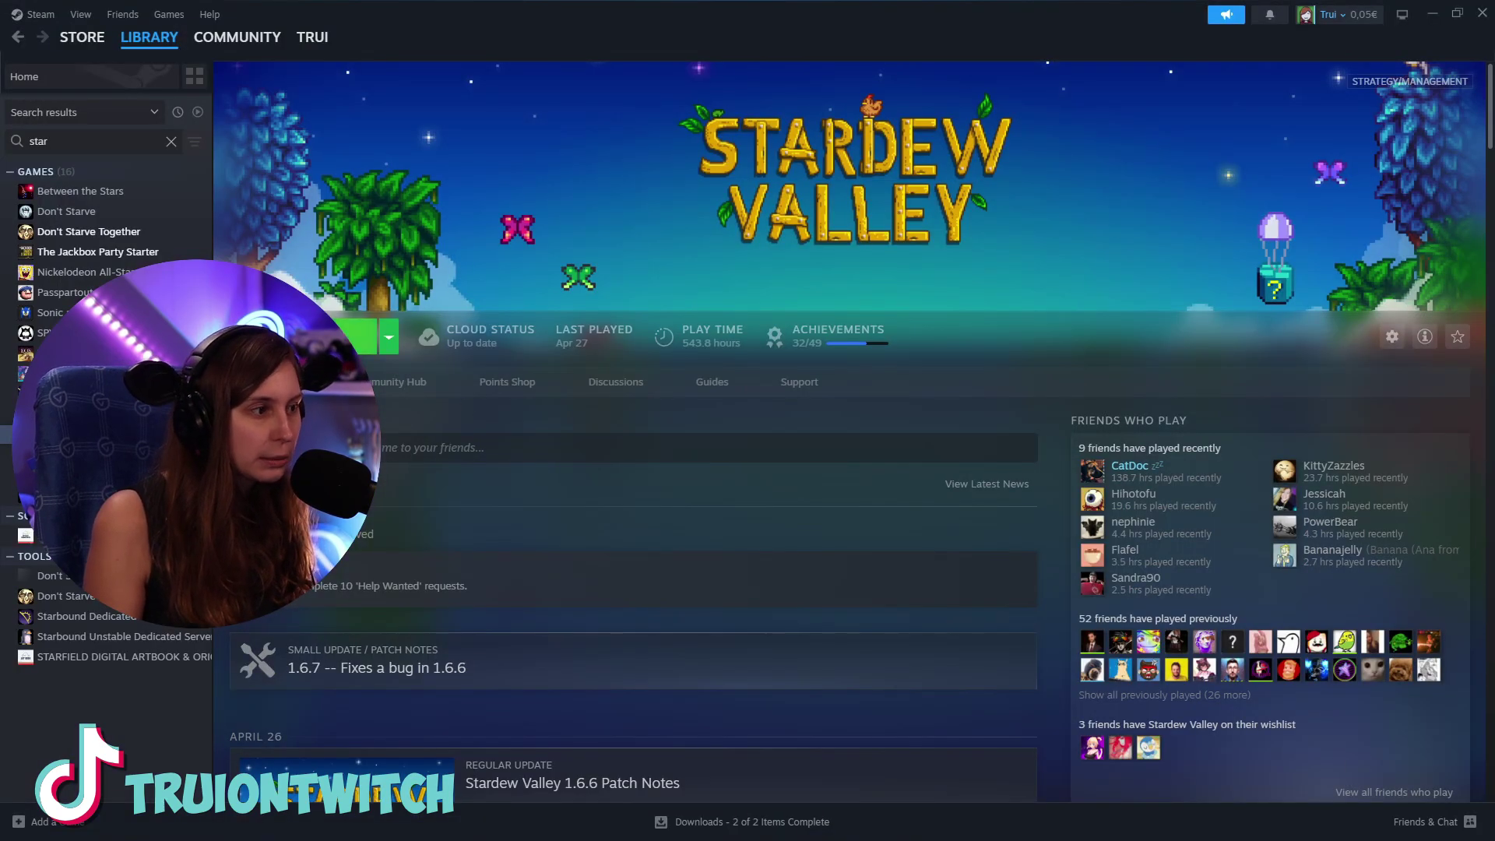
click(355, 337)
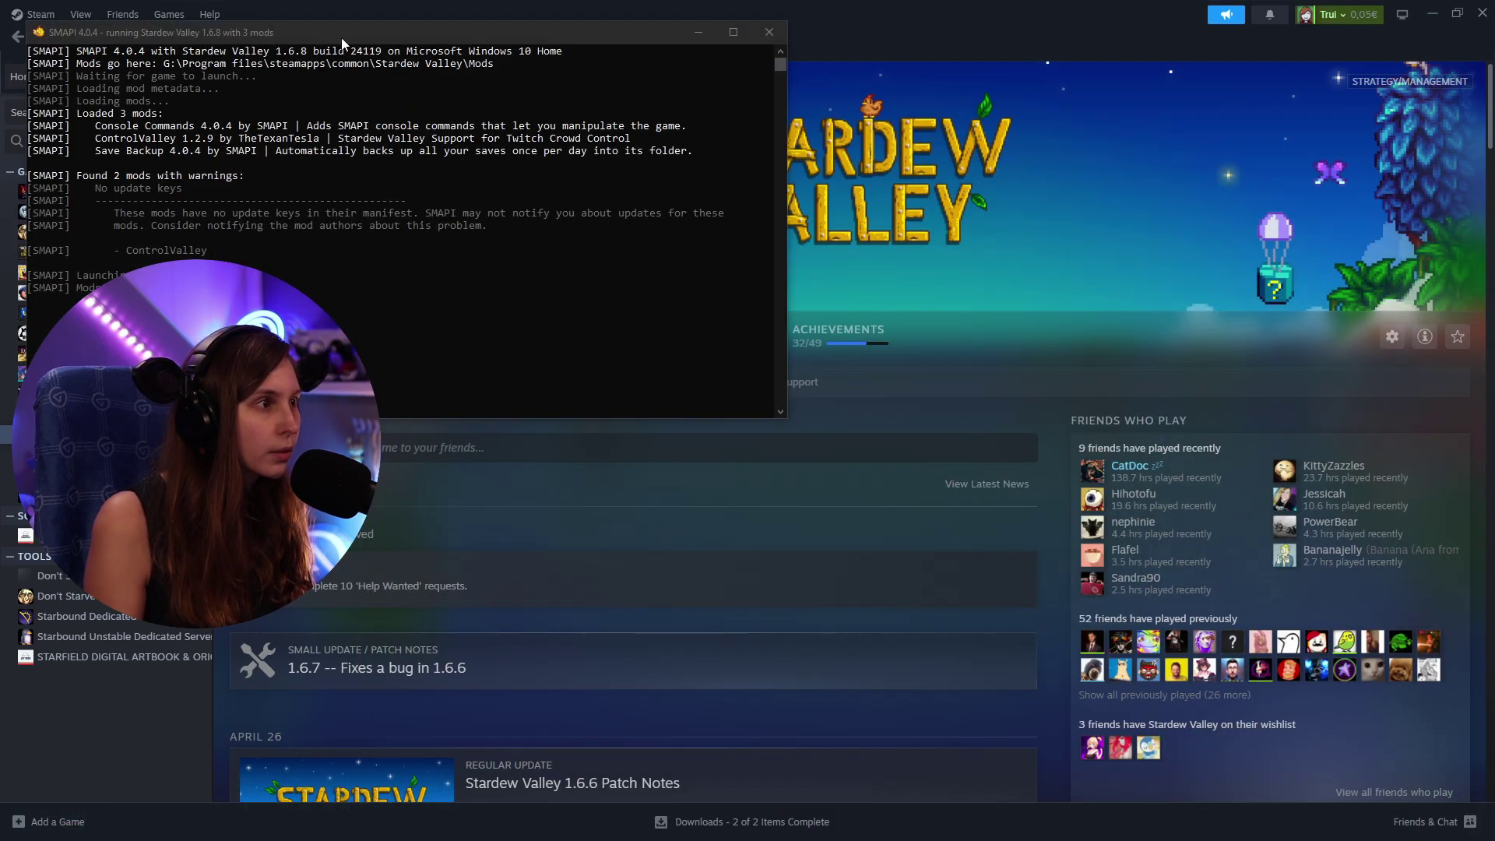
drag(341, 37, 449, 63)
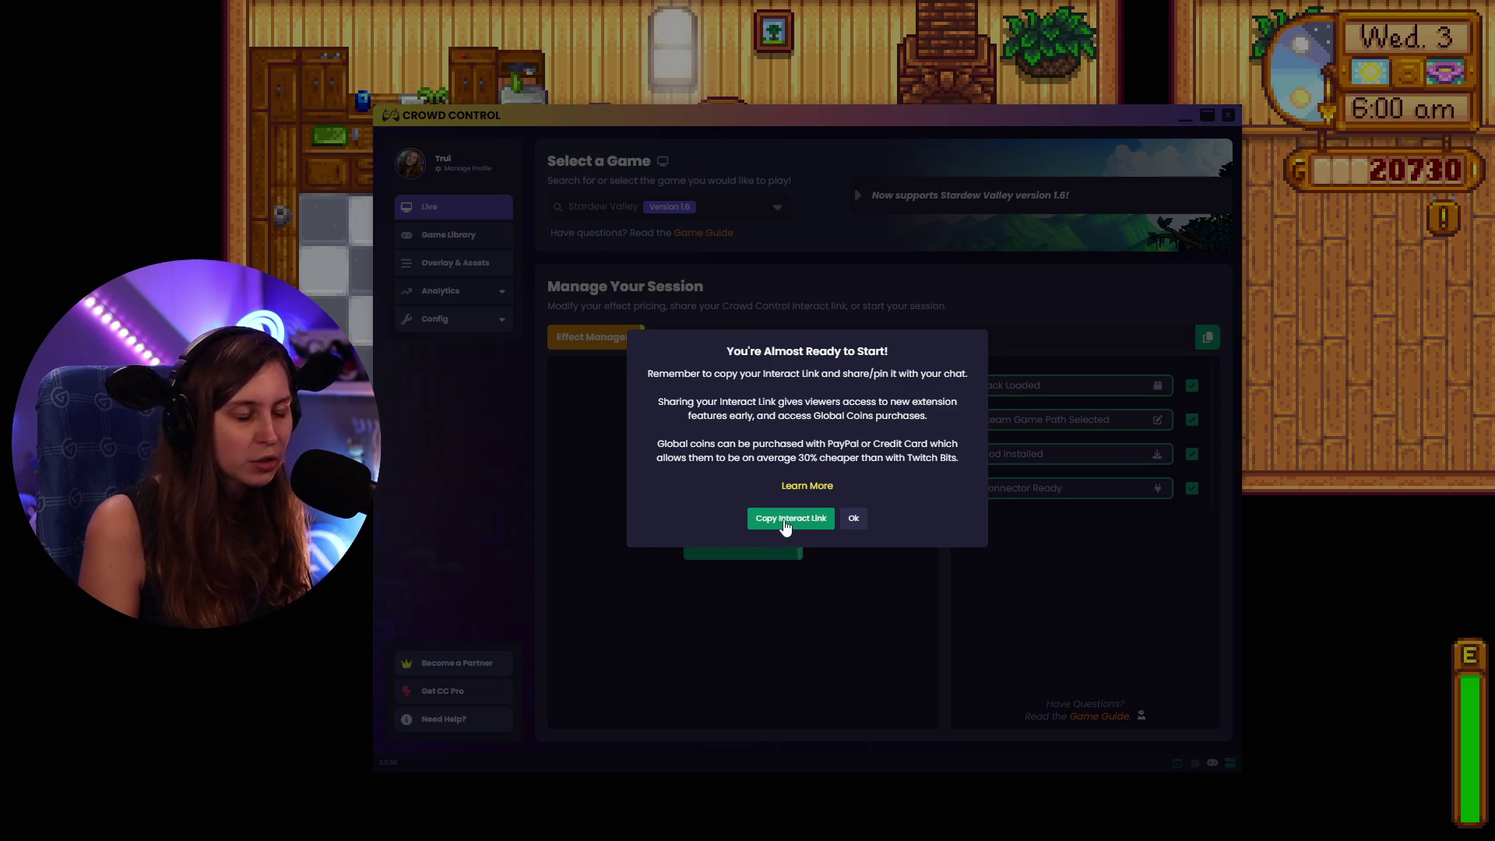
Copy the Interact Link from the Crowd Control reminder, close the reminder and start the Stardew Valley session.
click(785, 522)
click(843, 518)
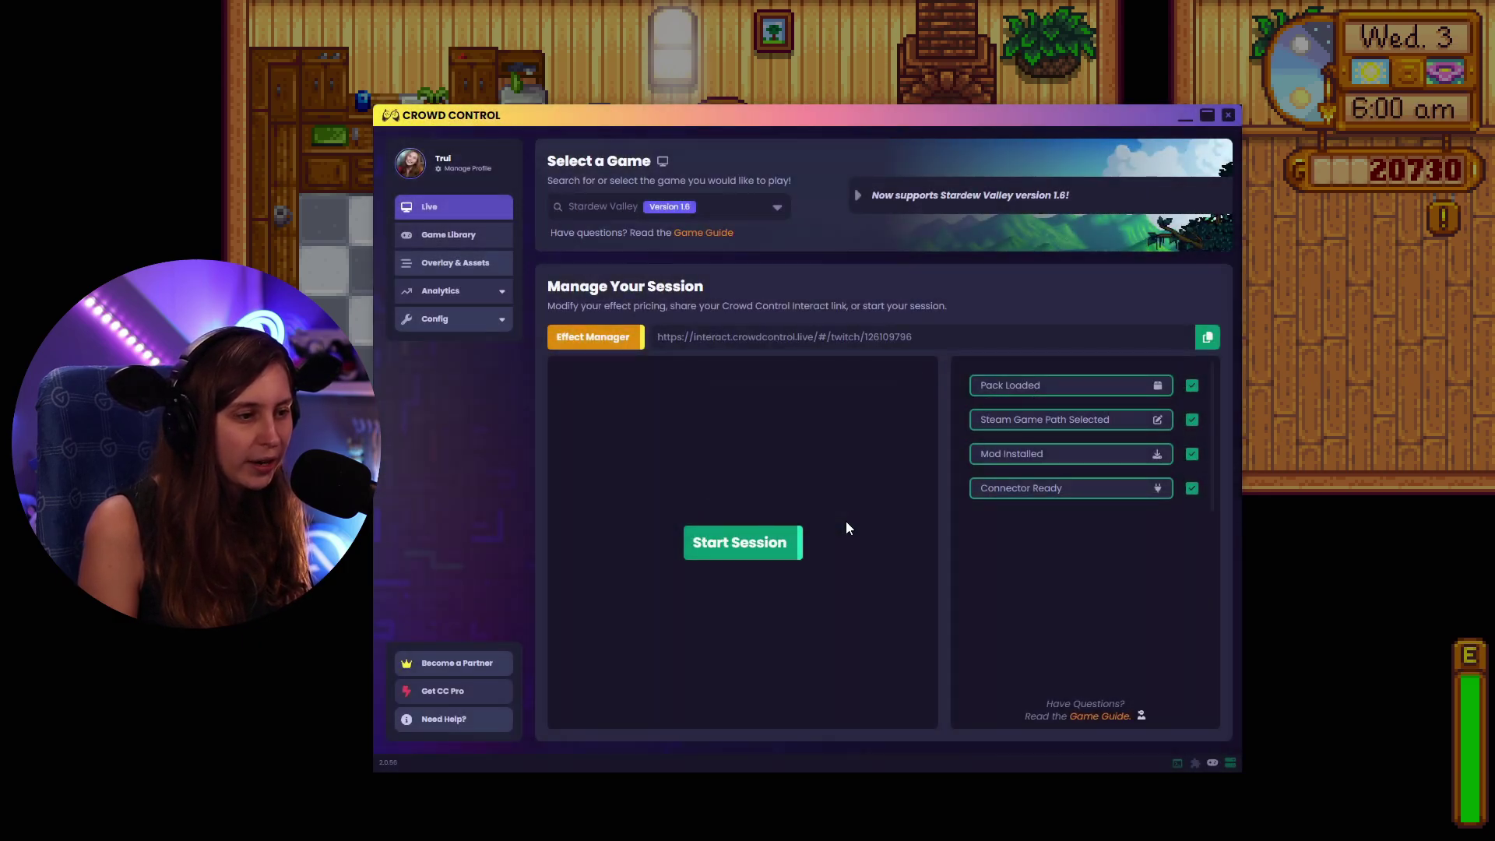
click(752, 545)
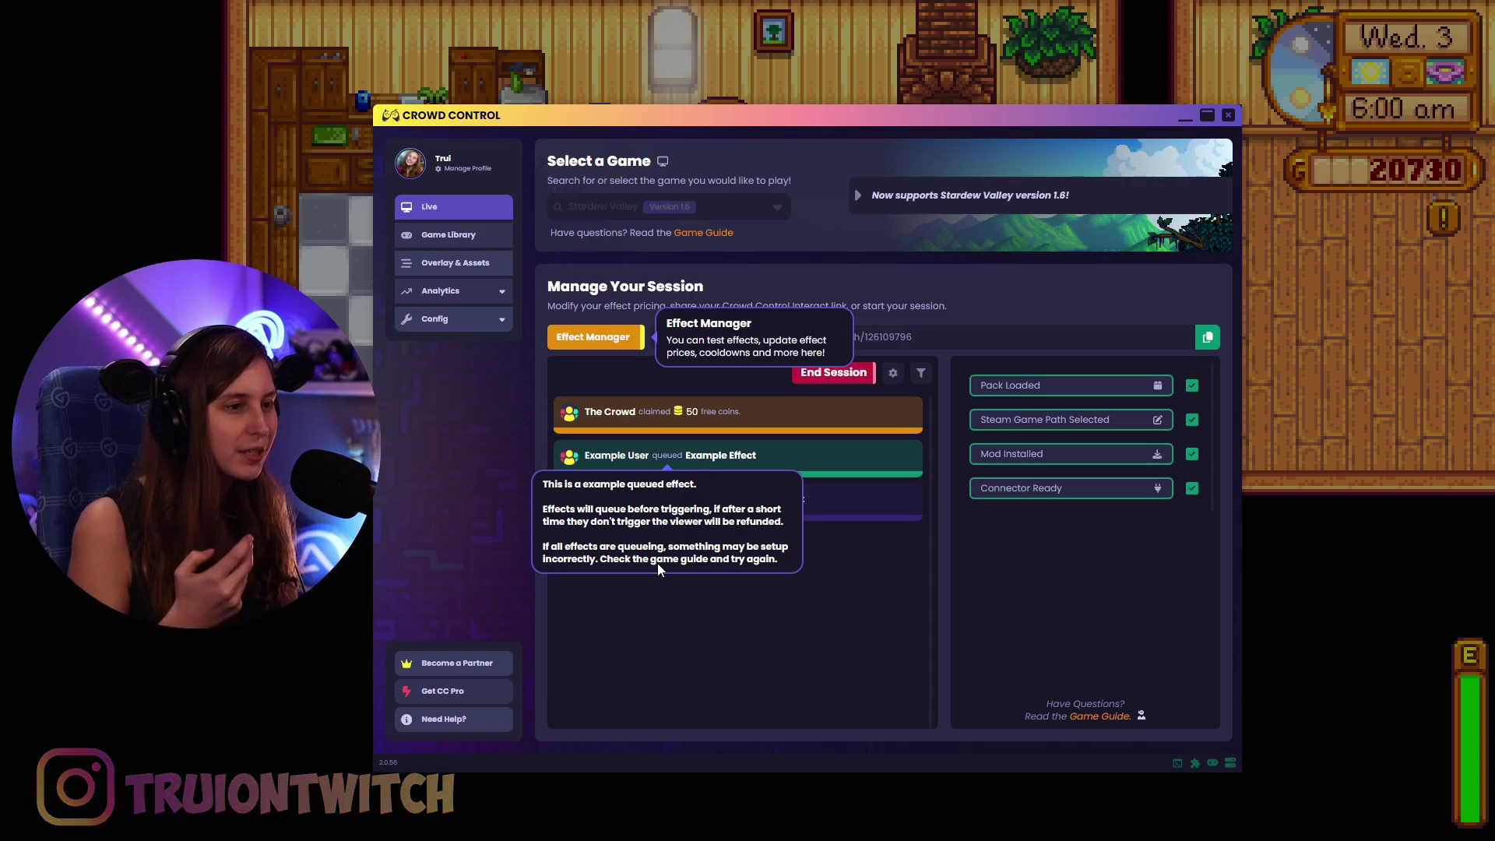
click(791, 611)
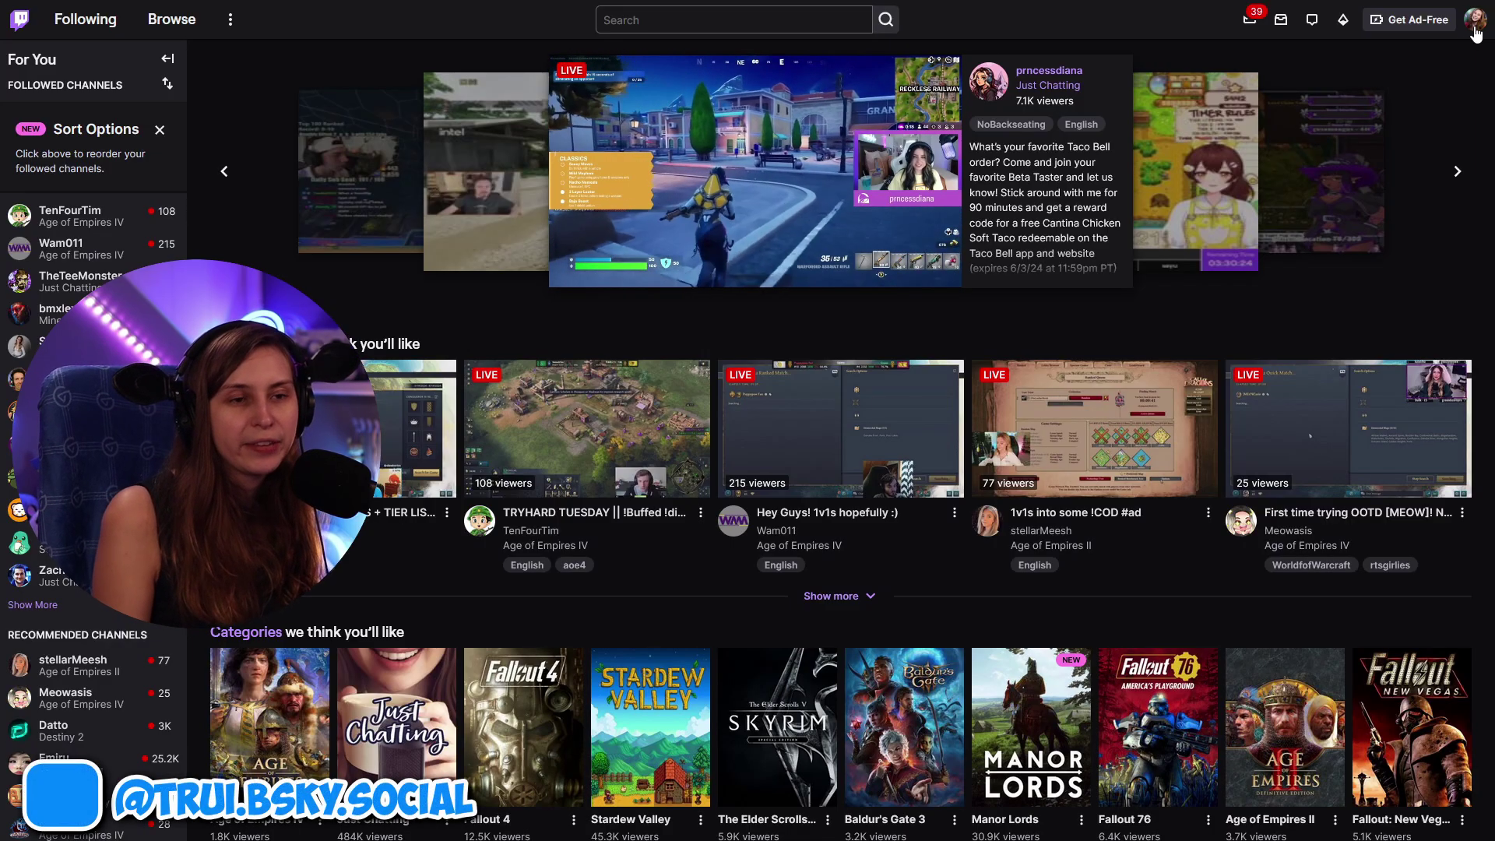
Switch to Twitch and open the Extensions page of the Creator Dashboard.
click(1474, 22)
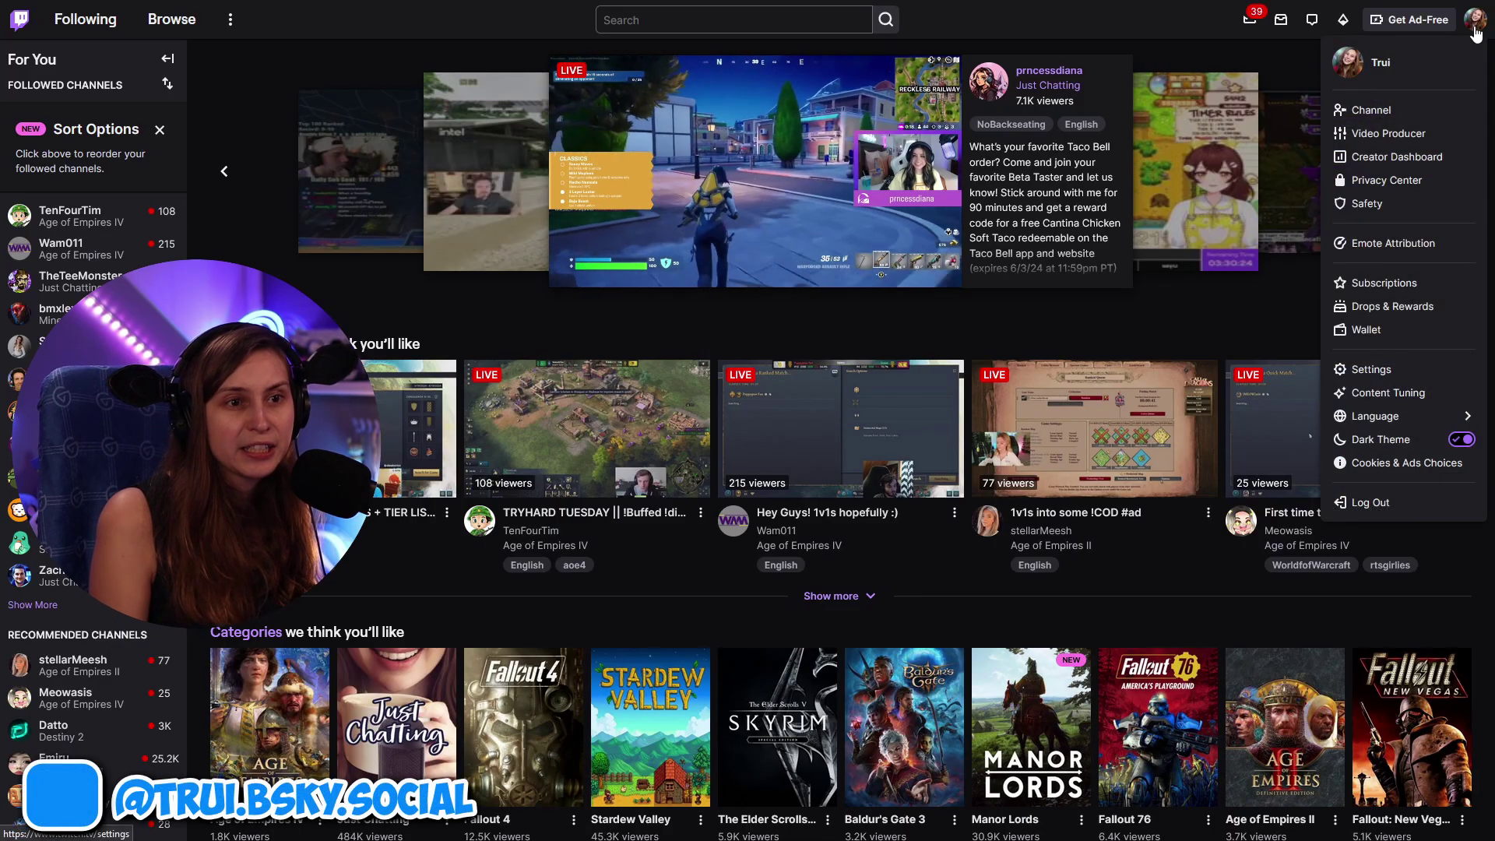
click(1396, 157)
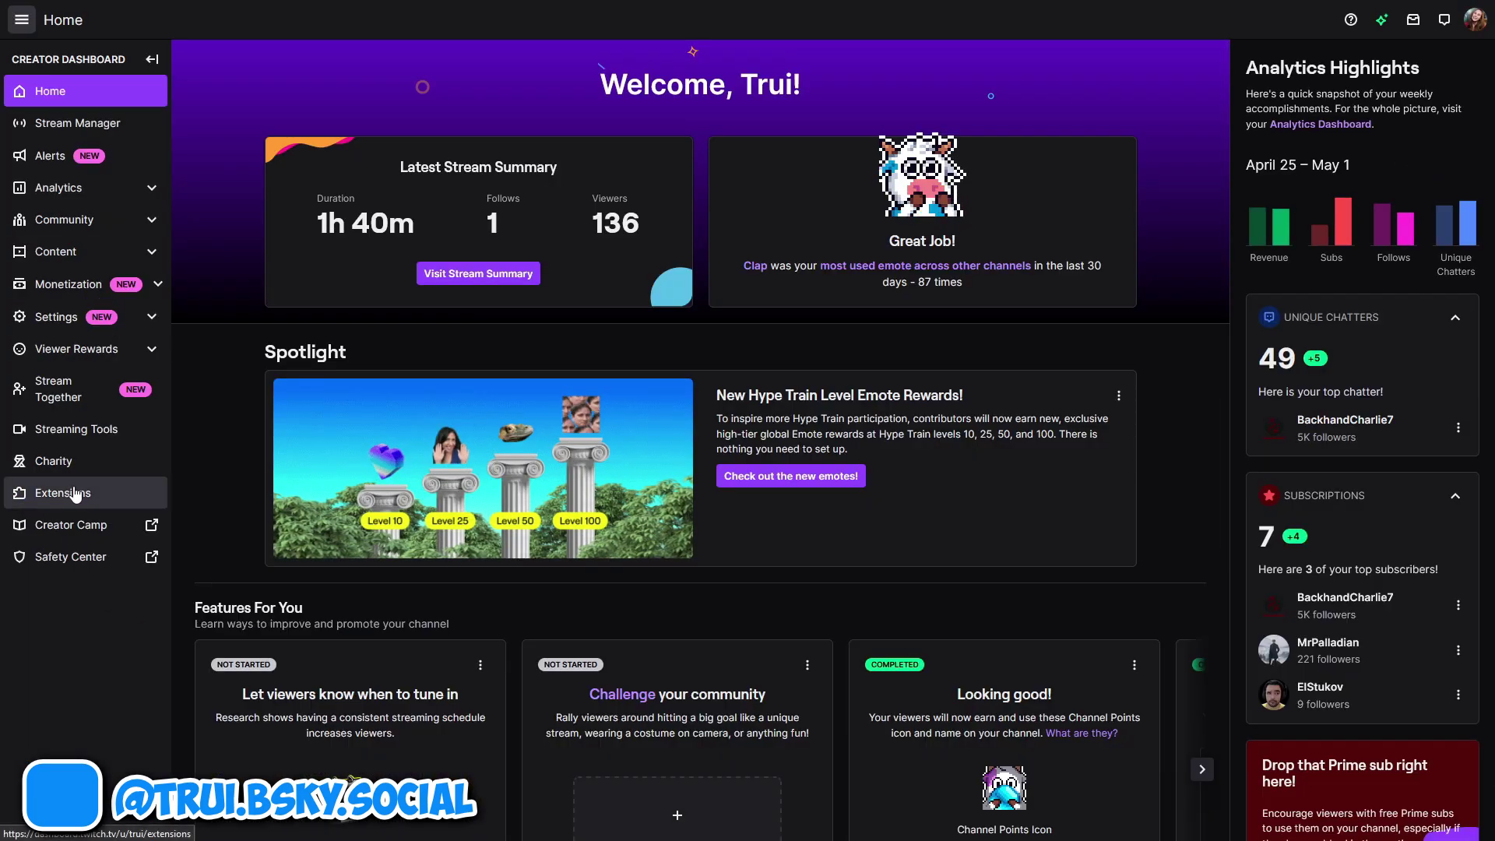
click(70, 492)
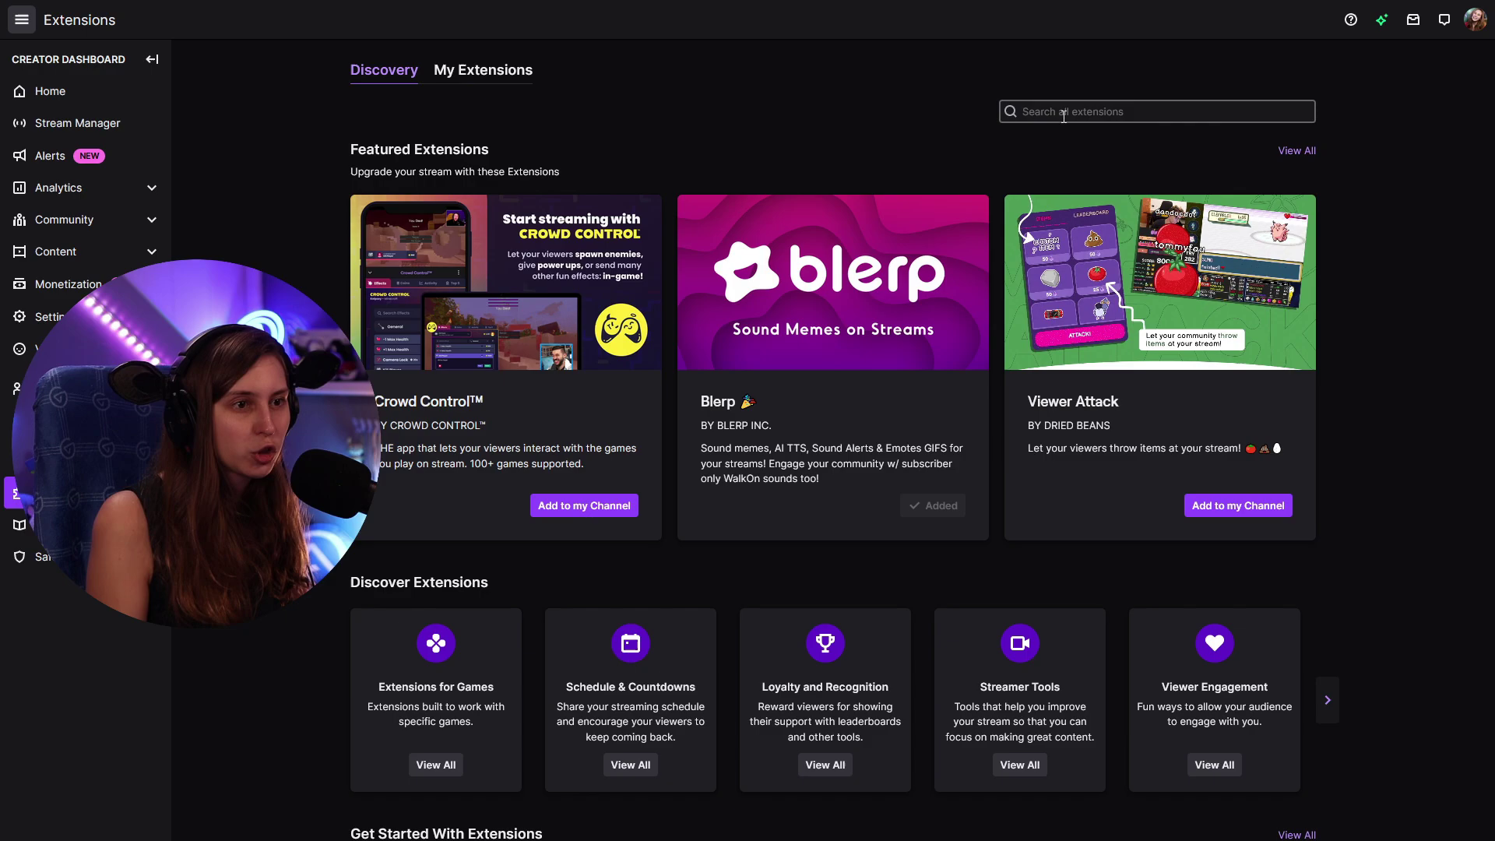
Add the Crowd Control extension to the channel and activate it as Overlay 1.
click(548, 506)
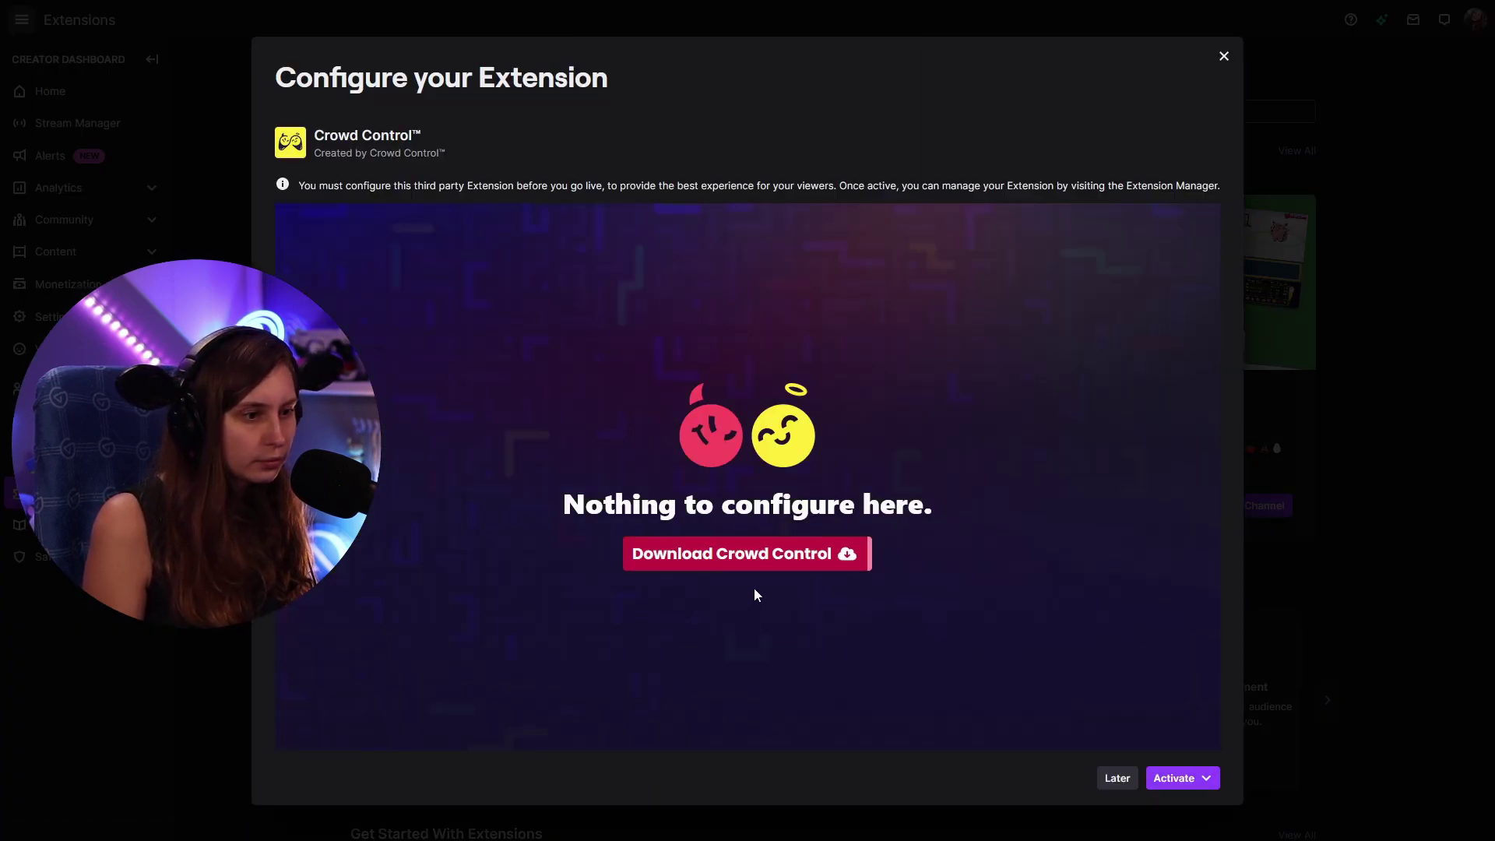
click(1202, 780)
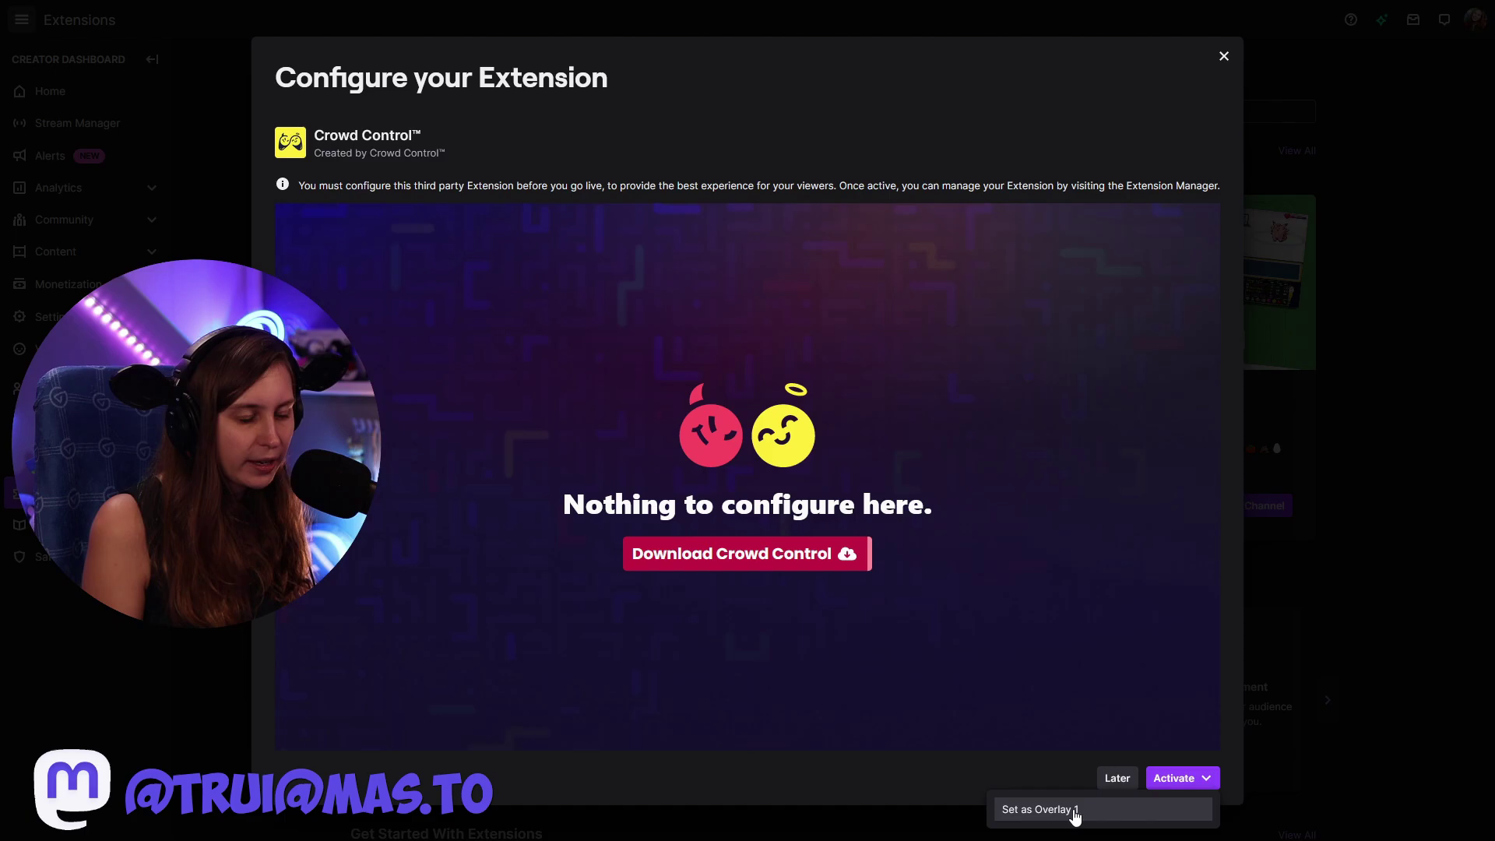
click(1076, 813)
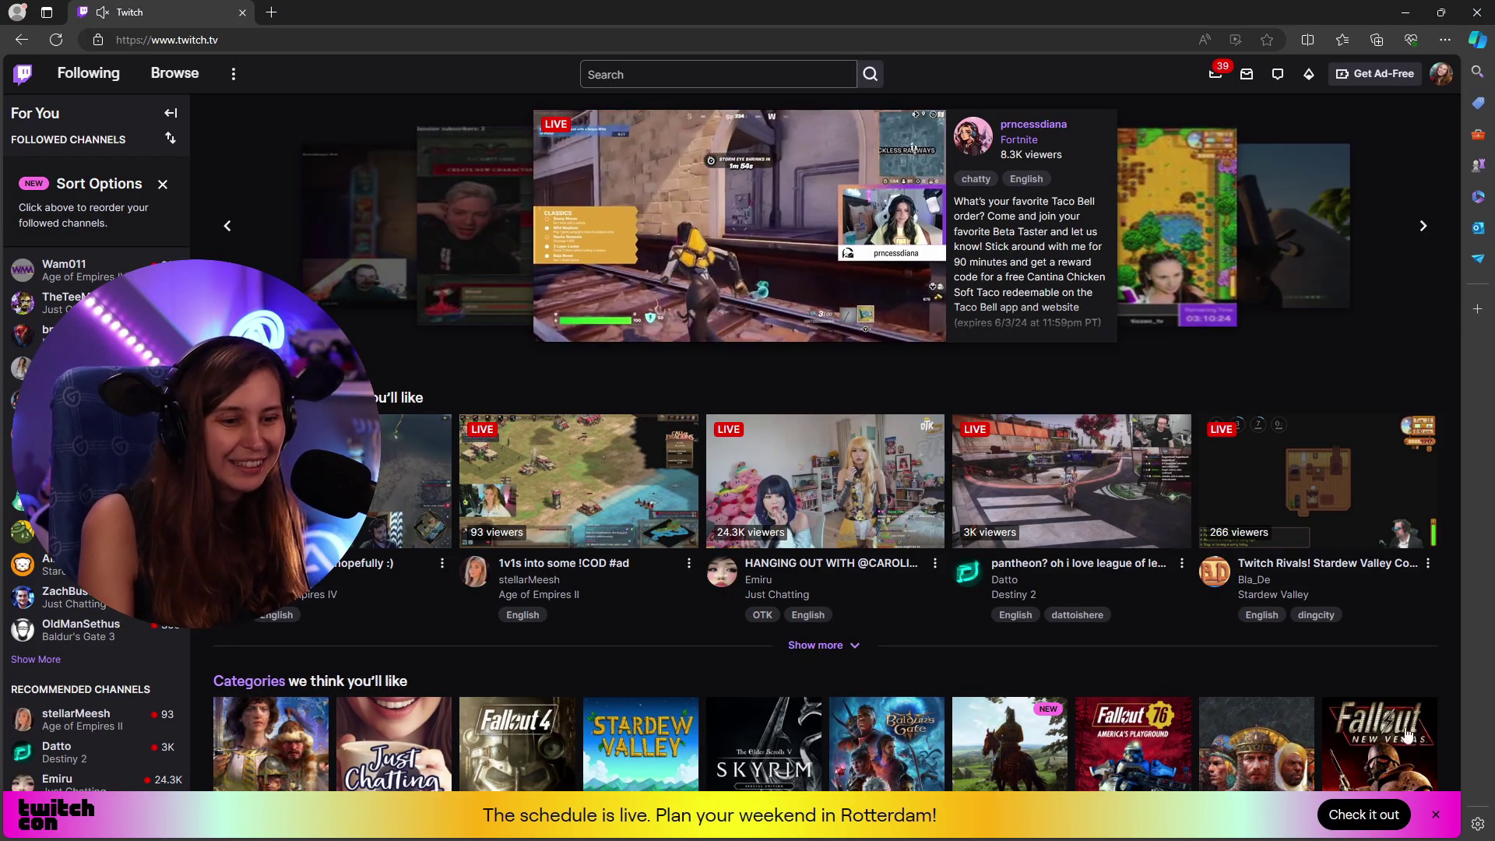
From the Twitch homepage, dismiss the TwitchCon banner and open My Extensions in the Creator Dashboard.
click(1435, 815)
click(1440, 75)
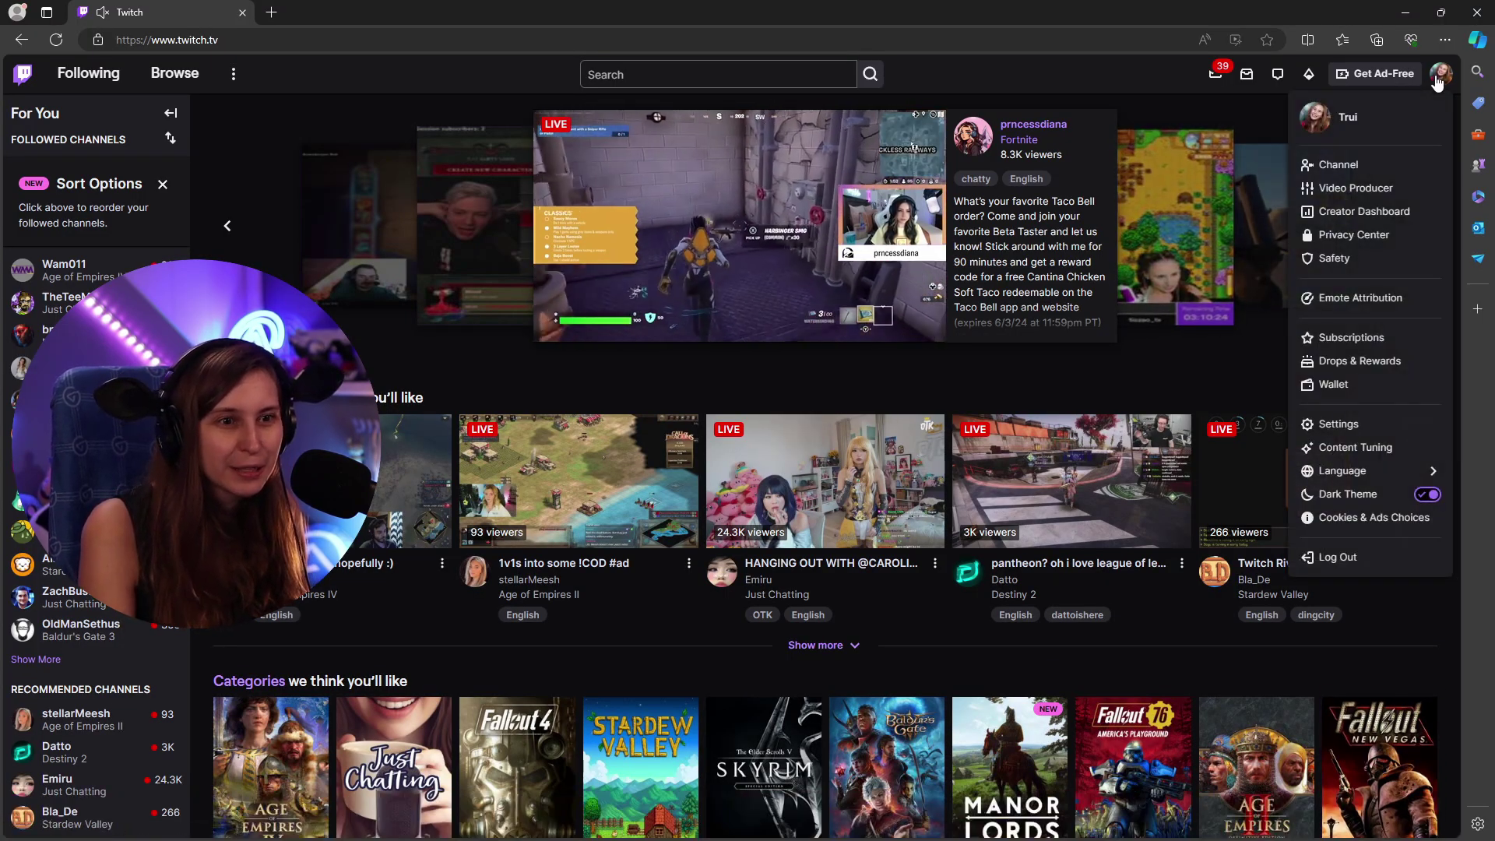
click(1396, 222)
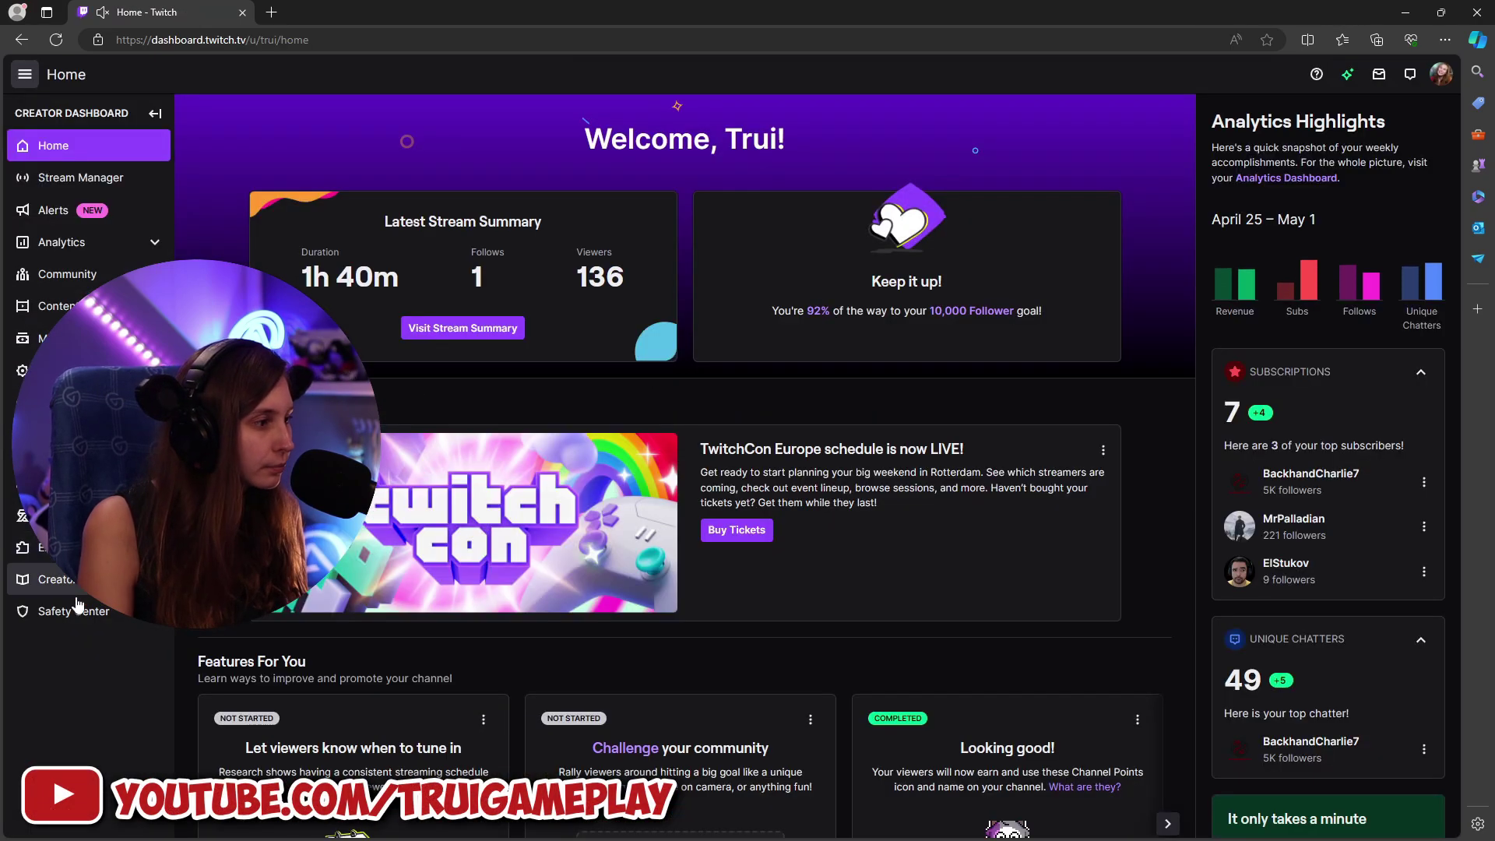
click(47, 548)
click(477, 137)
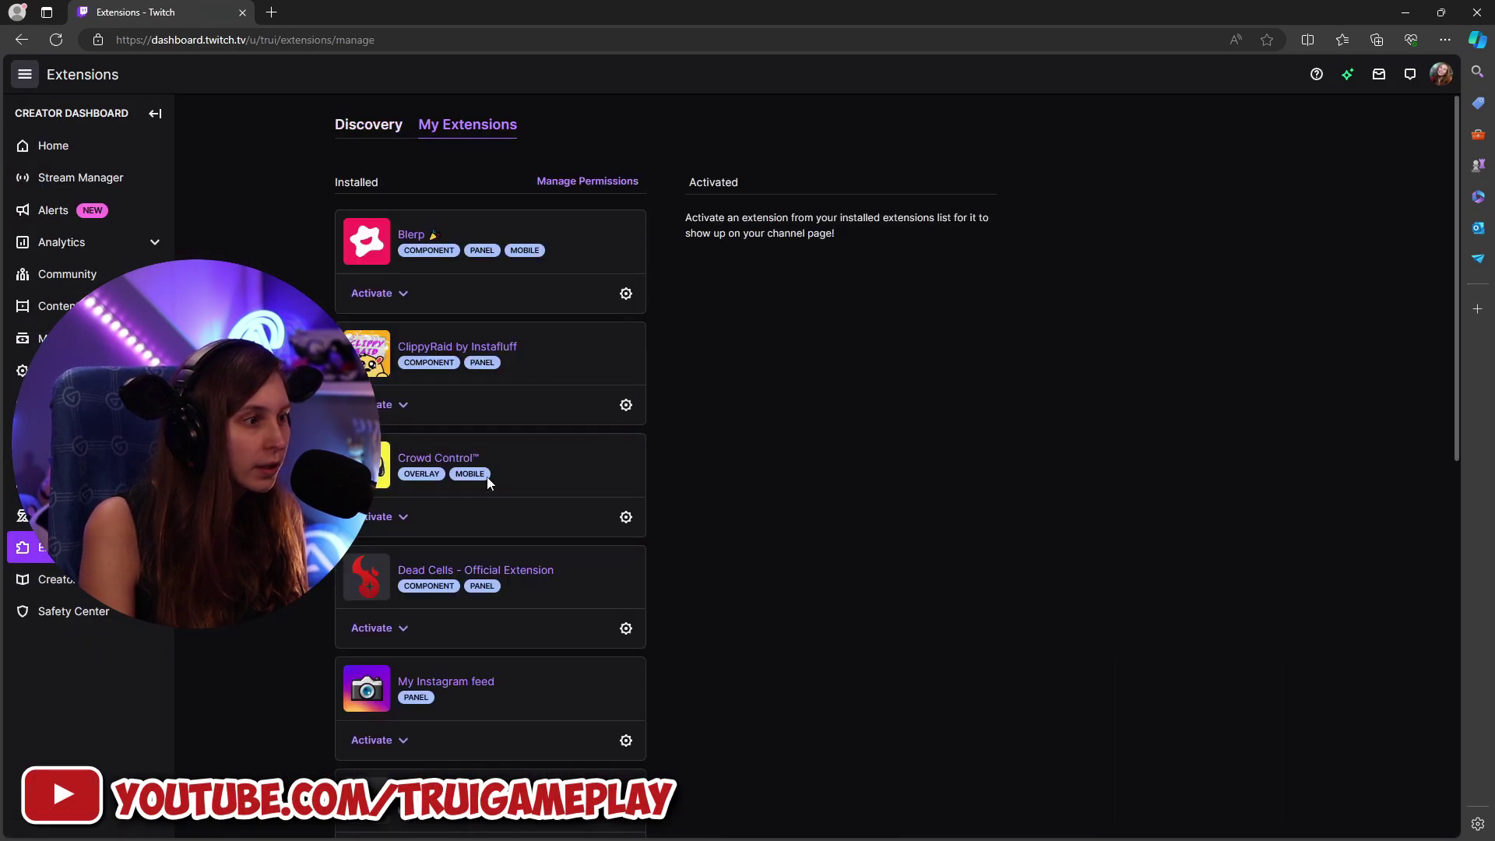
Activate the installed Crowd Control extension in an overlay slot and acknowledge the activation notice.
click(382, 516)
click(391, 549)
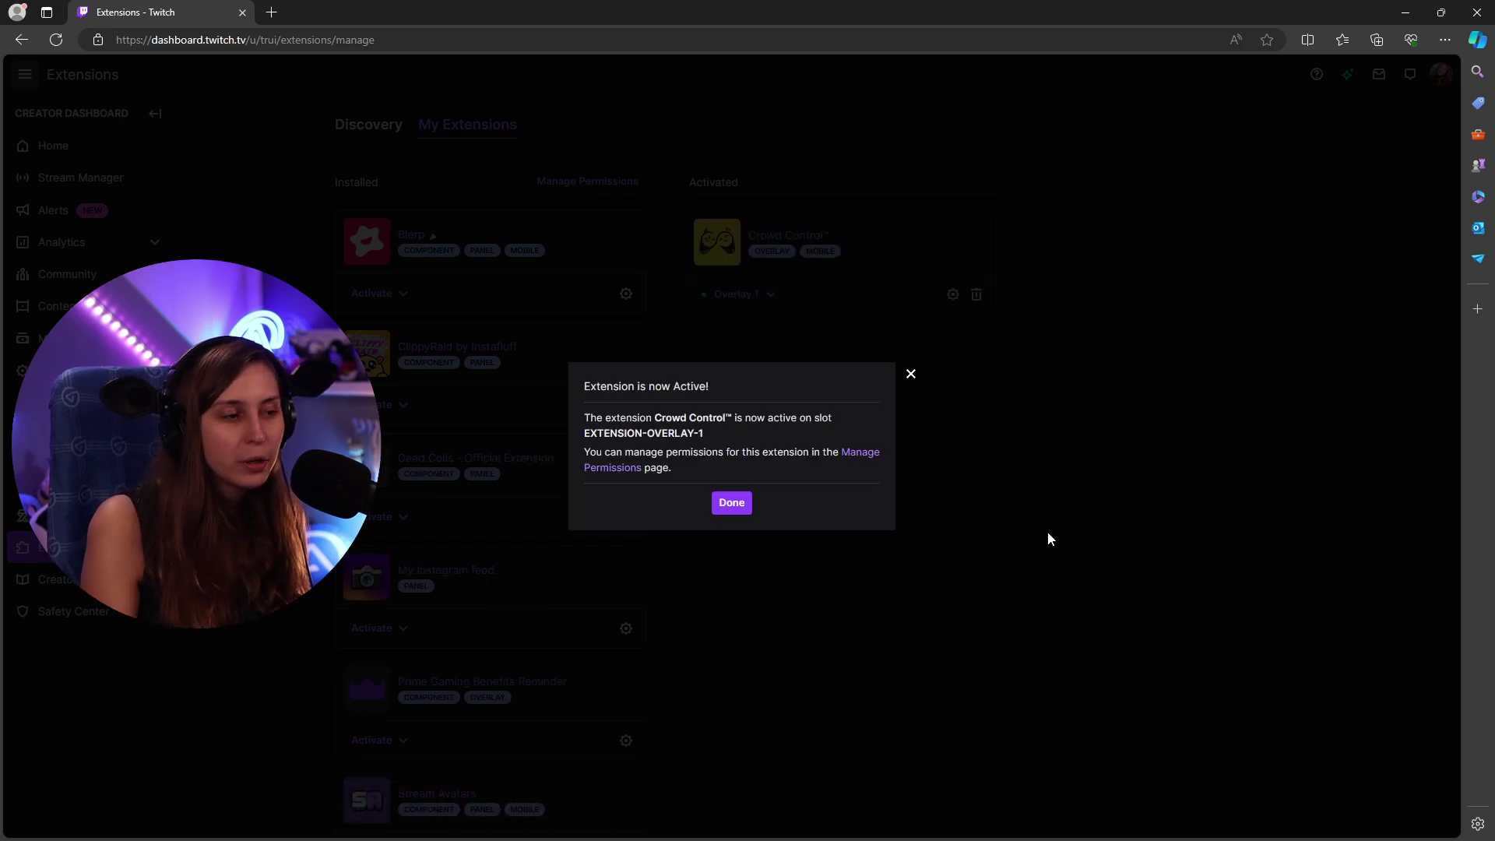
click(731, 503)
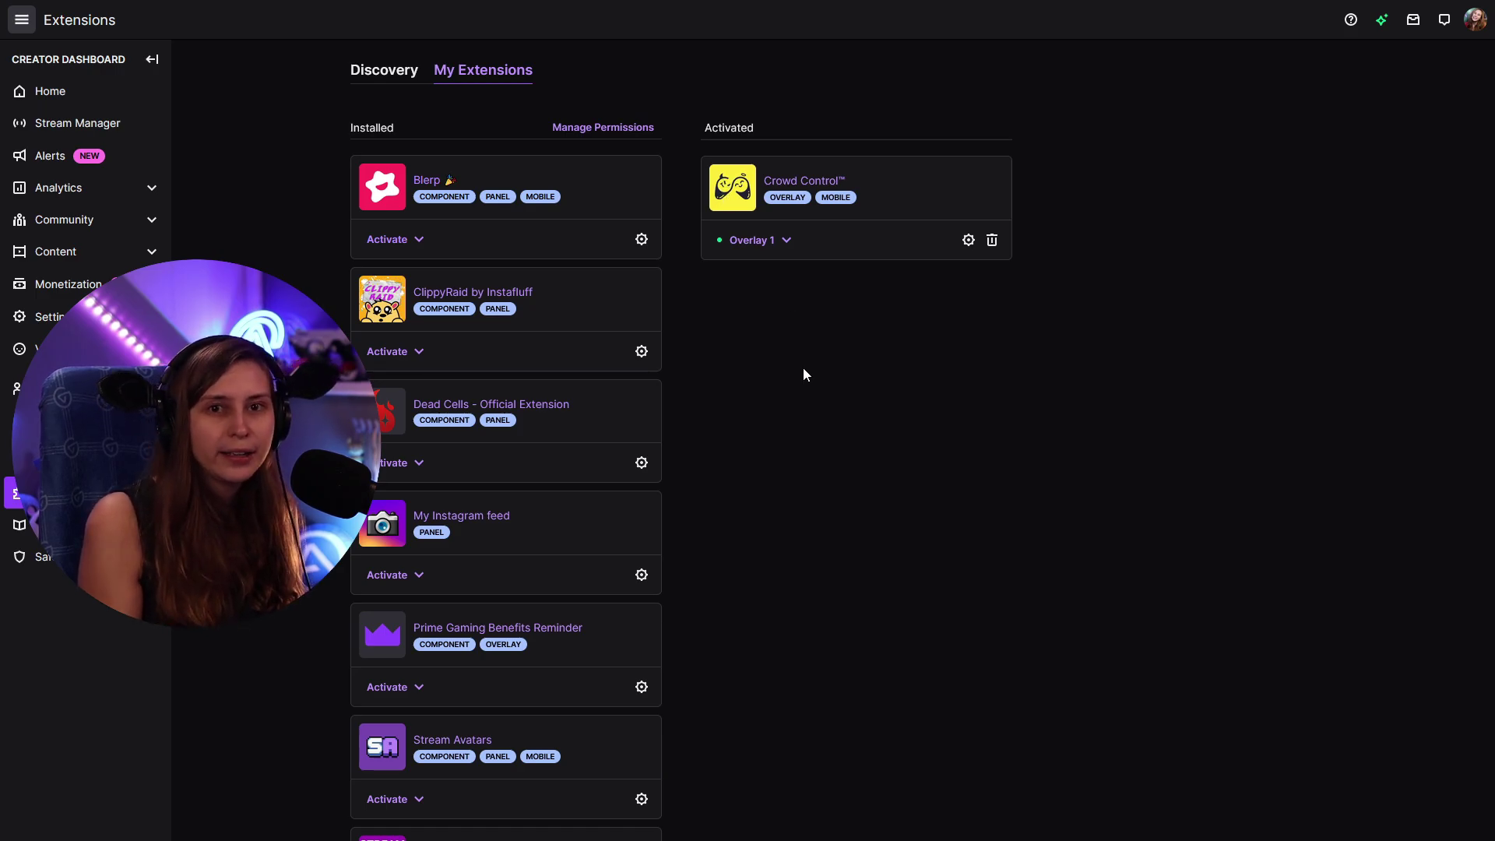
Copy the Interact link in the Crowd Control app, open it in the browser and start the Stardew Valley session.
key(alt+Tab)
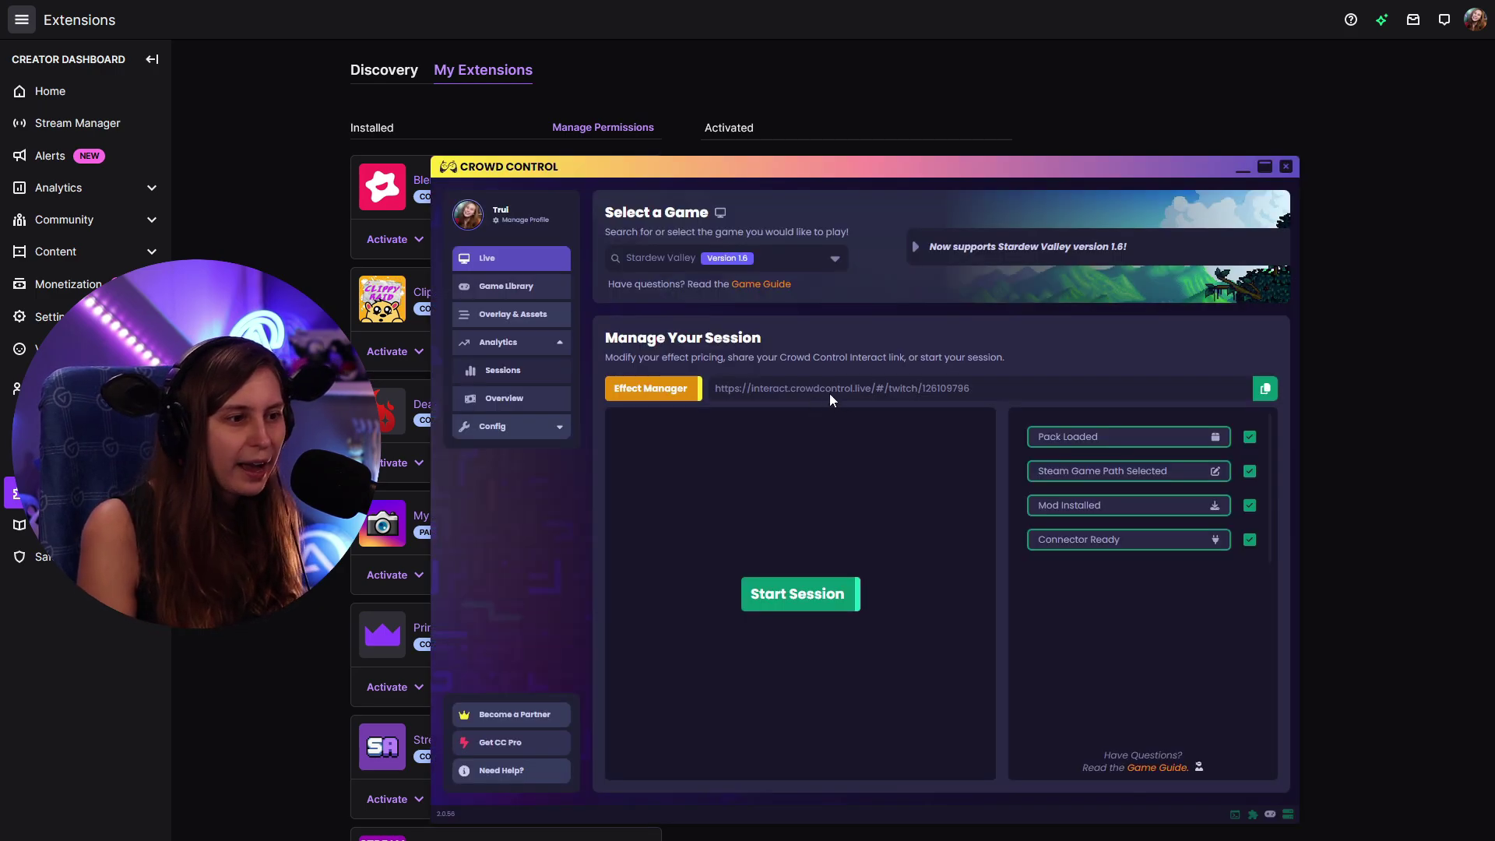
click(1265, 395)
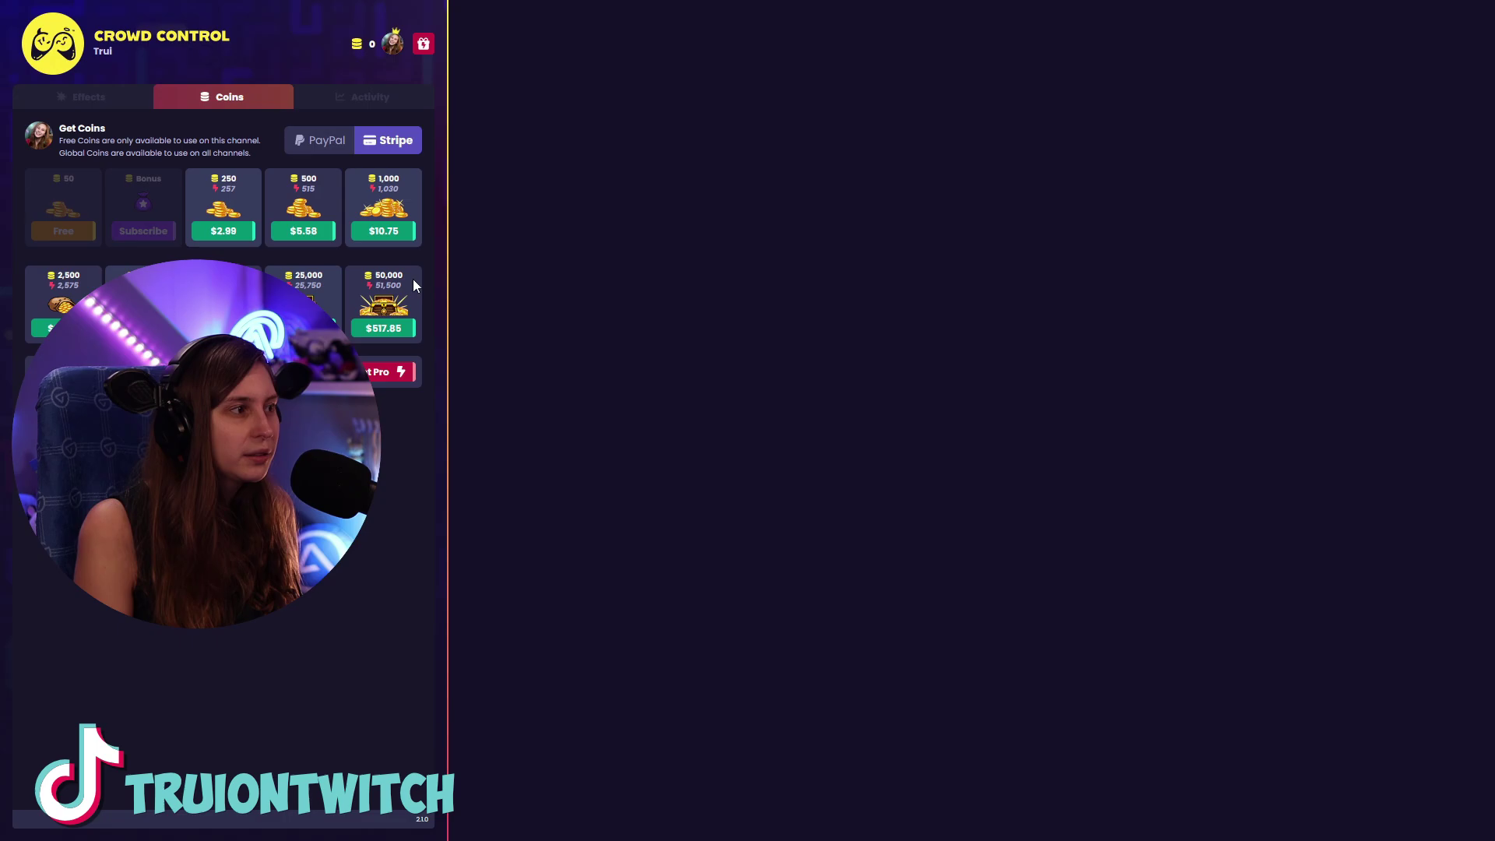
key(alt+Tab)
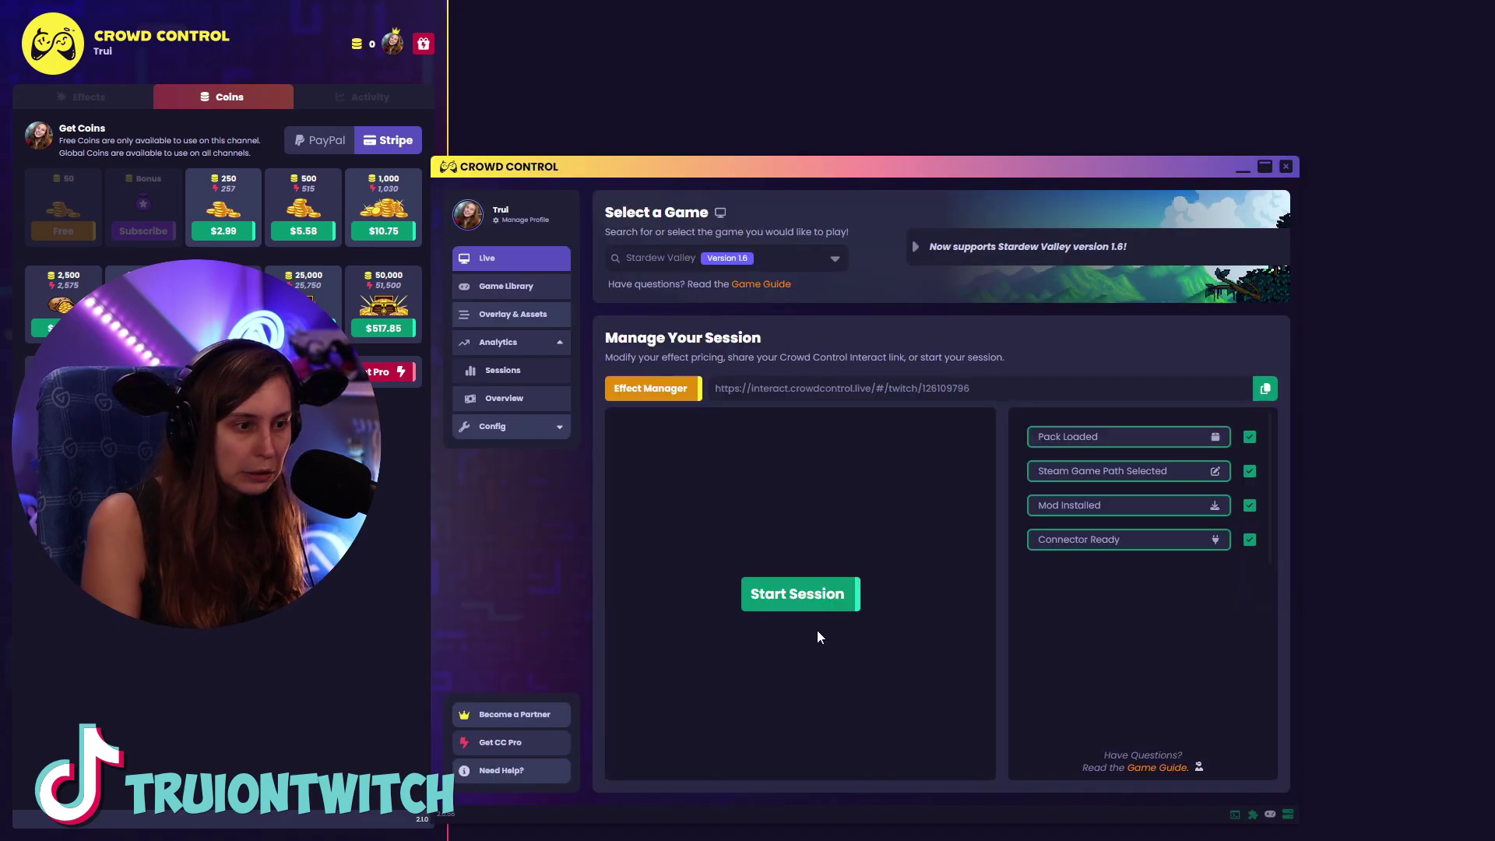
click(797, 595)
click(1363, 394)
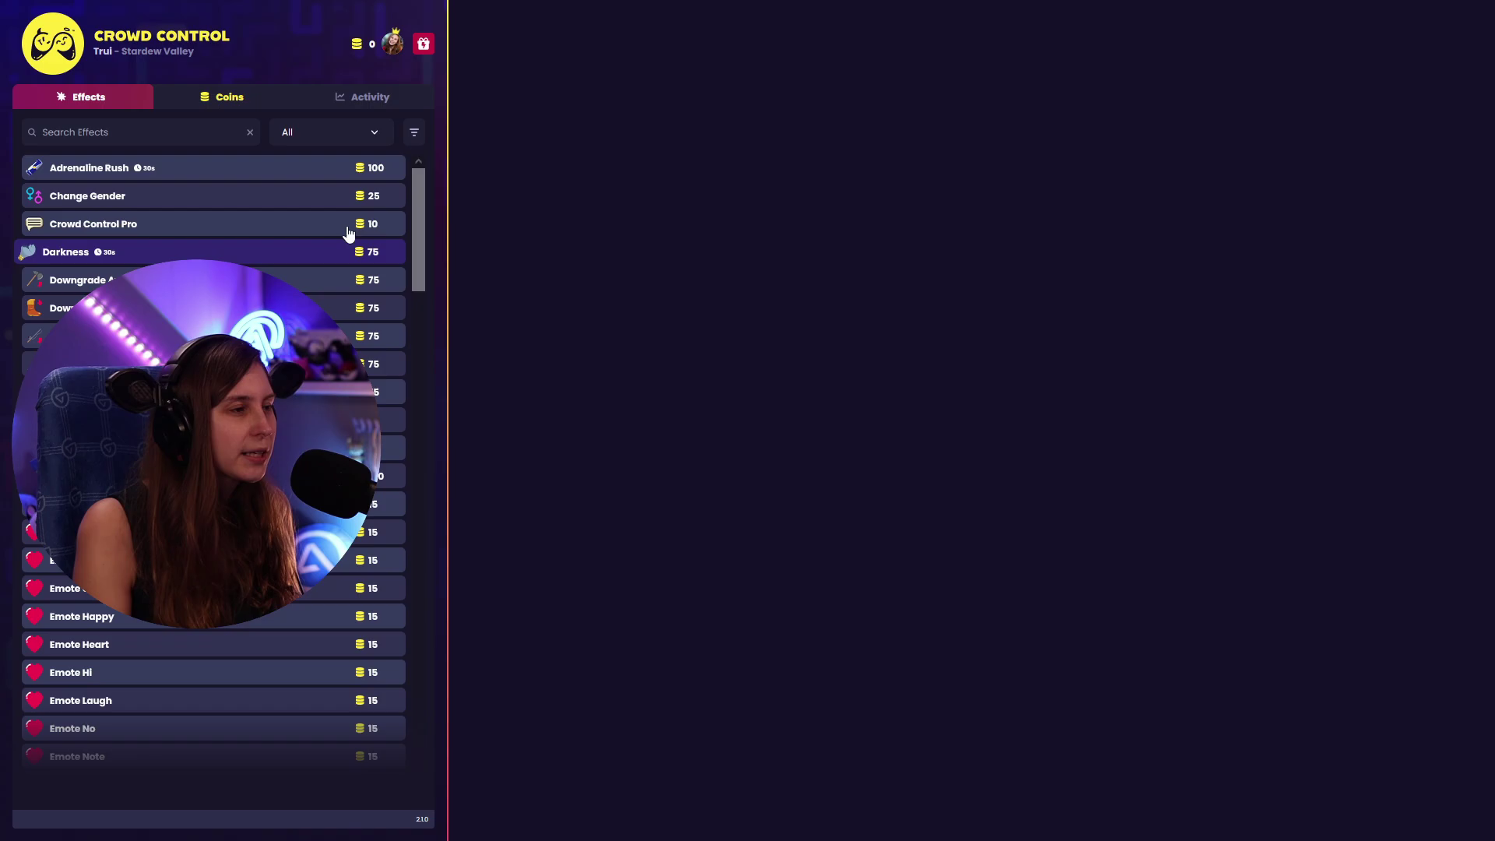
Examine the viewer interaction page: the effects with their prices, the coin offers and the stream activity.
drag(413, 199, 419, 133)
click(237, 103)
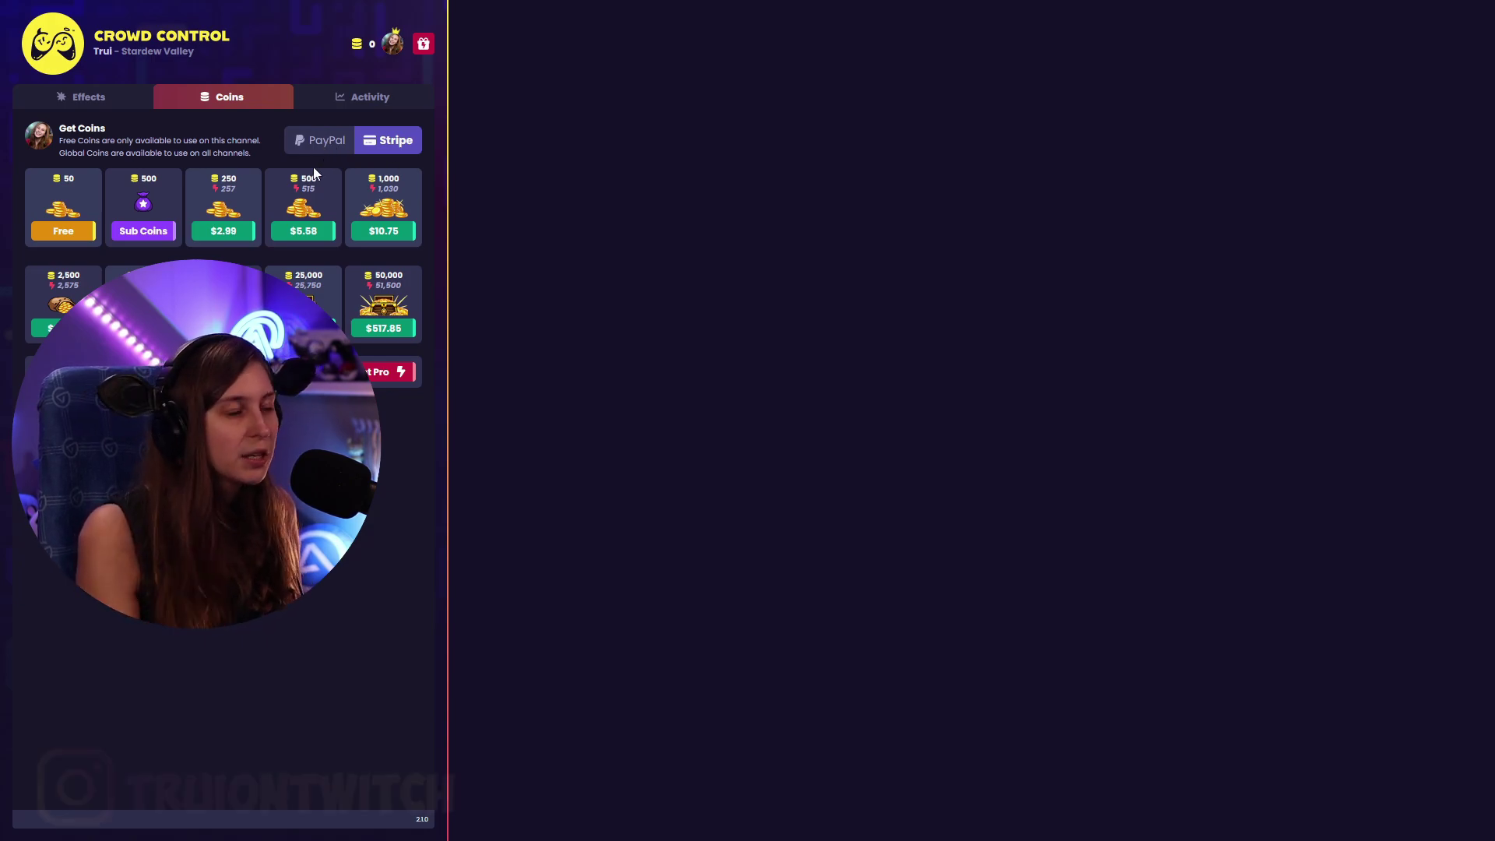
click(348, 110)
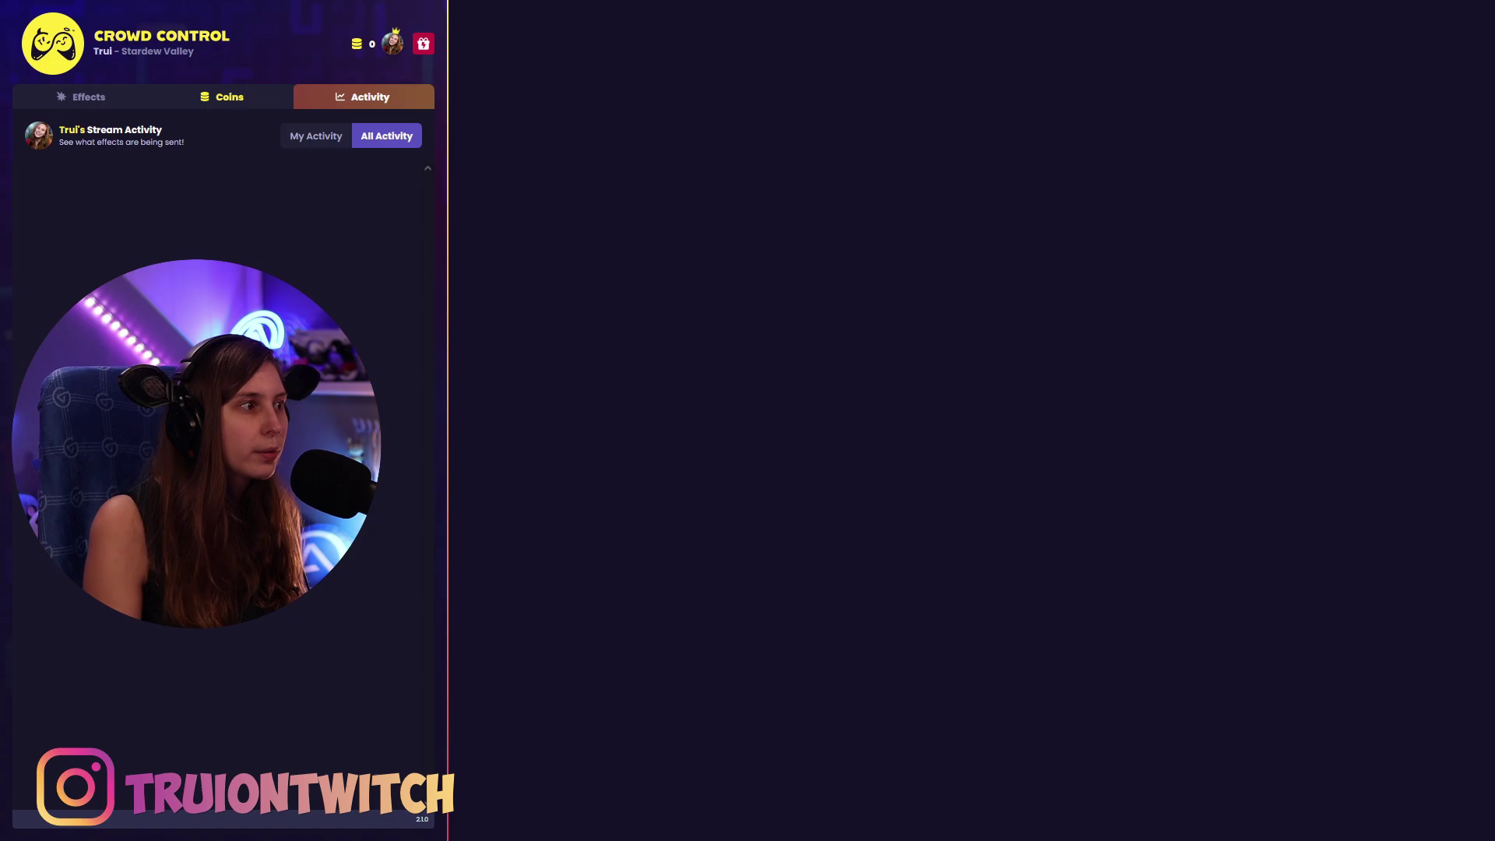
click(216, 108)
click(129, 100)
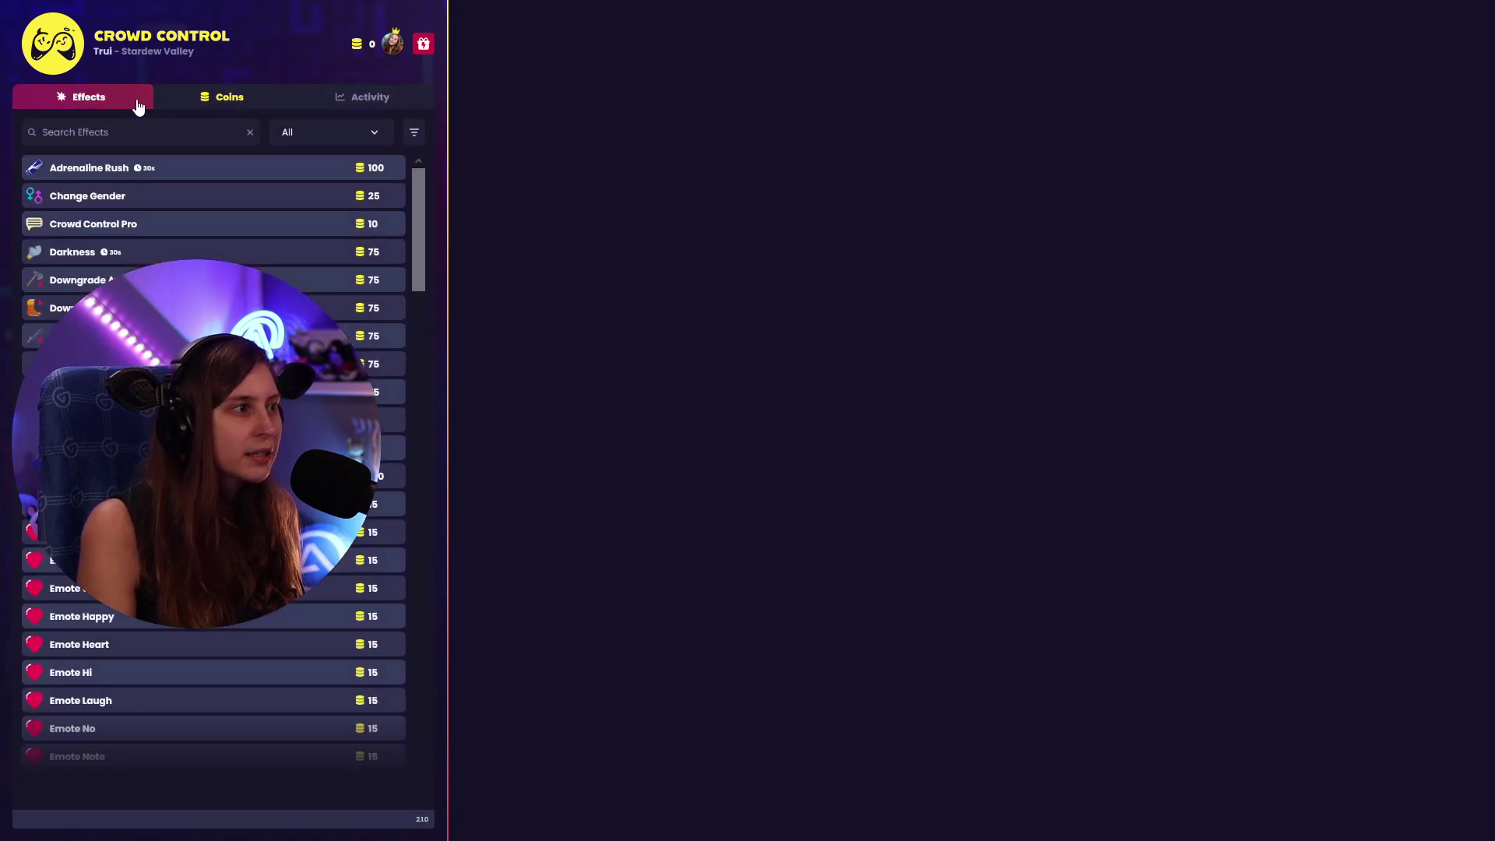
click(217, 103)
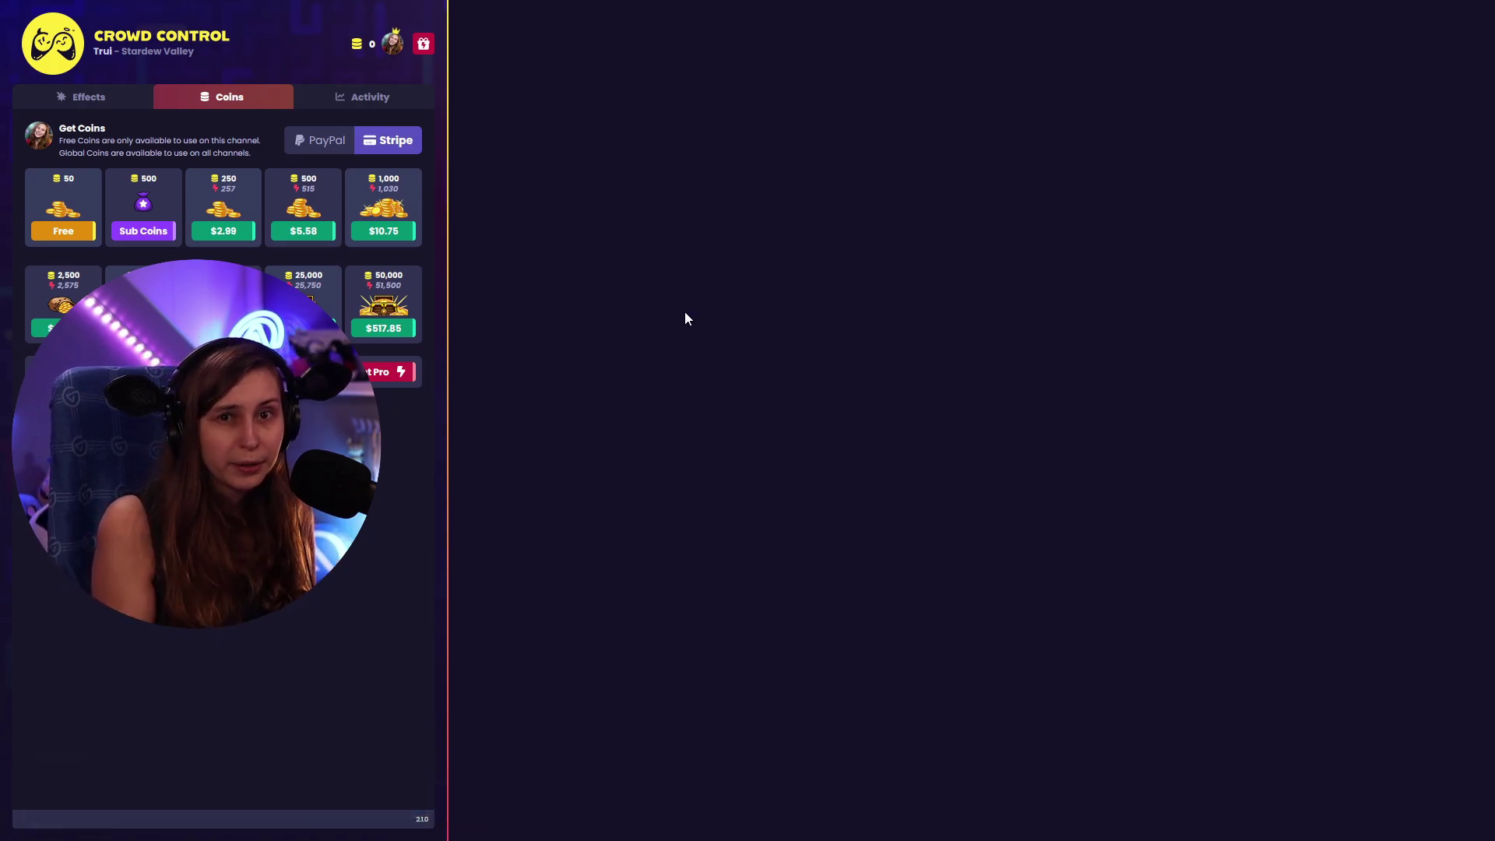
In the Crowd Control app, examine the coin configuration, including the bonus coin settings and channel reward coins.
click(505, 426)
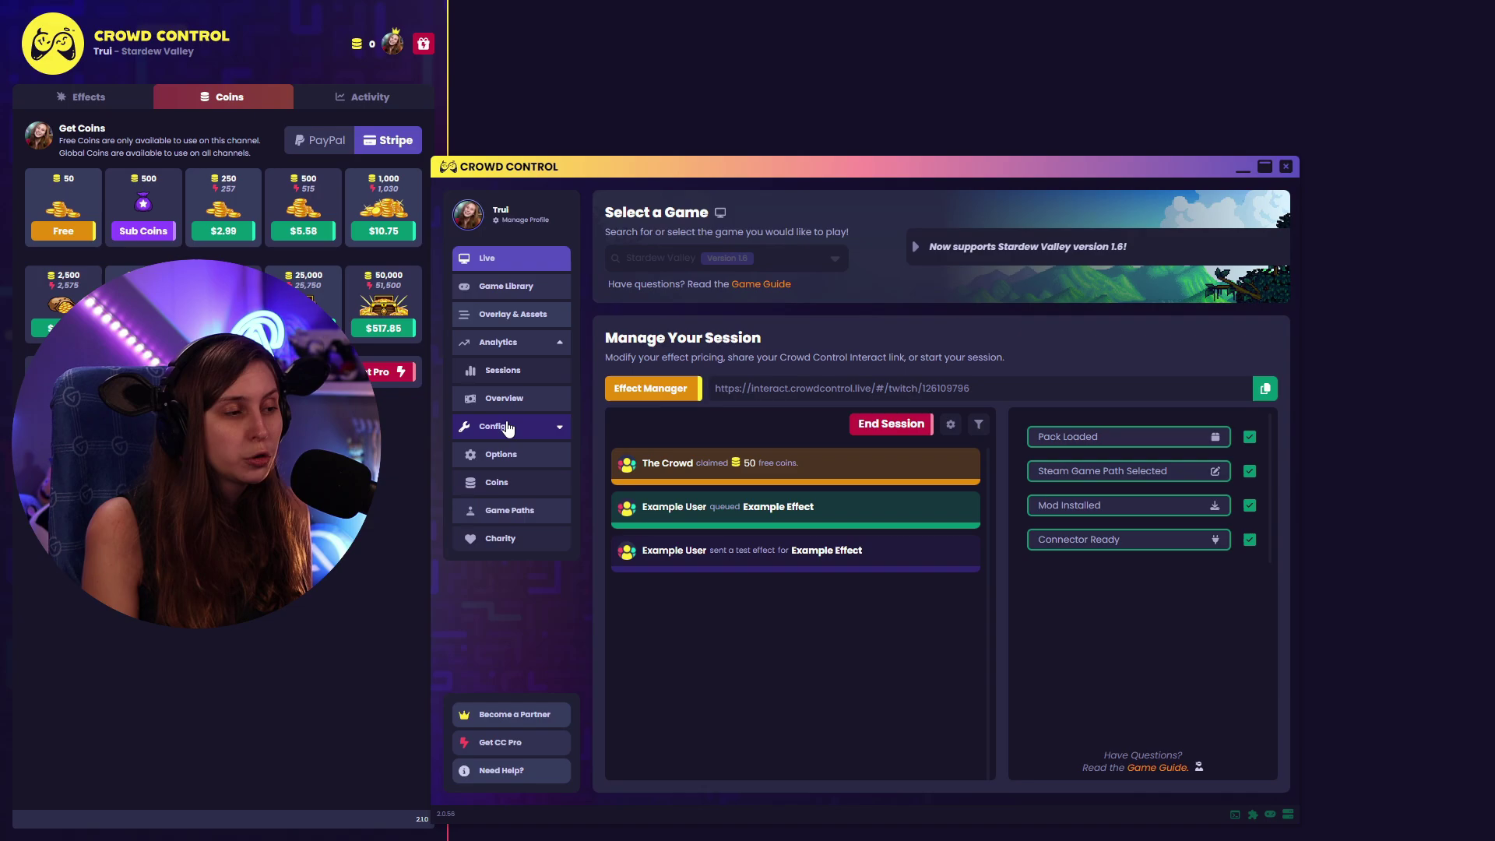
click(499, 483)
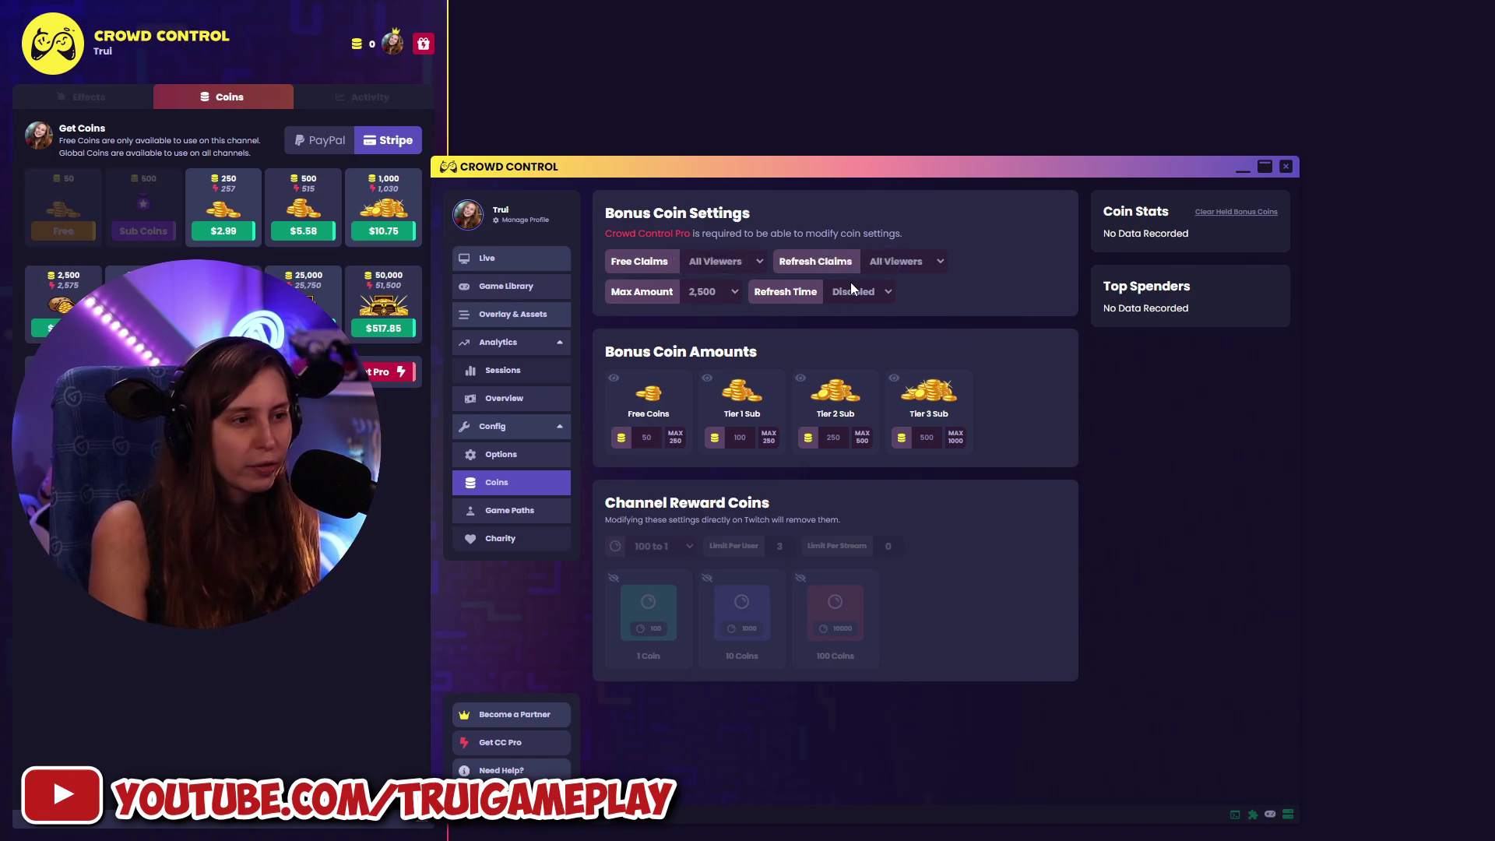
mouse_move(814, 306)
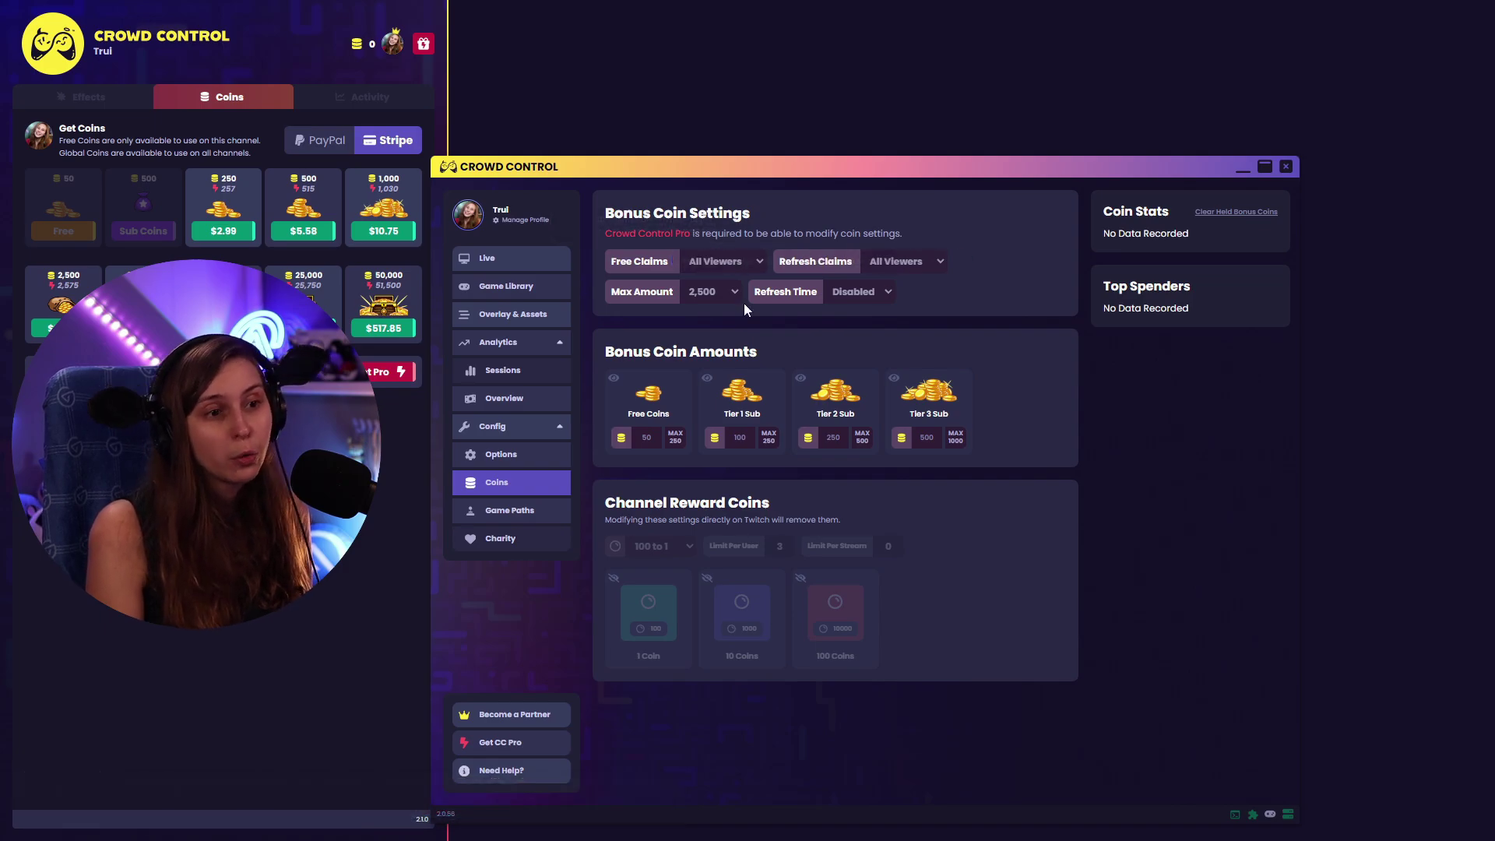
Review the configuration options for Twitch 3rd party events and automatic extension activation on session start.
click(537, 455)
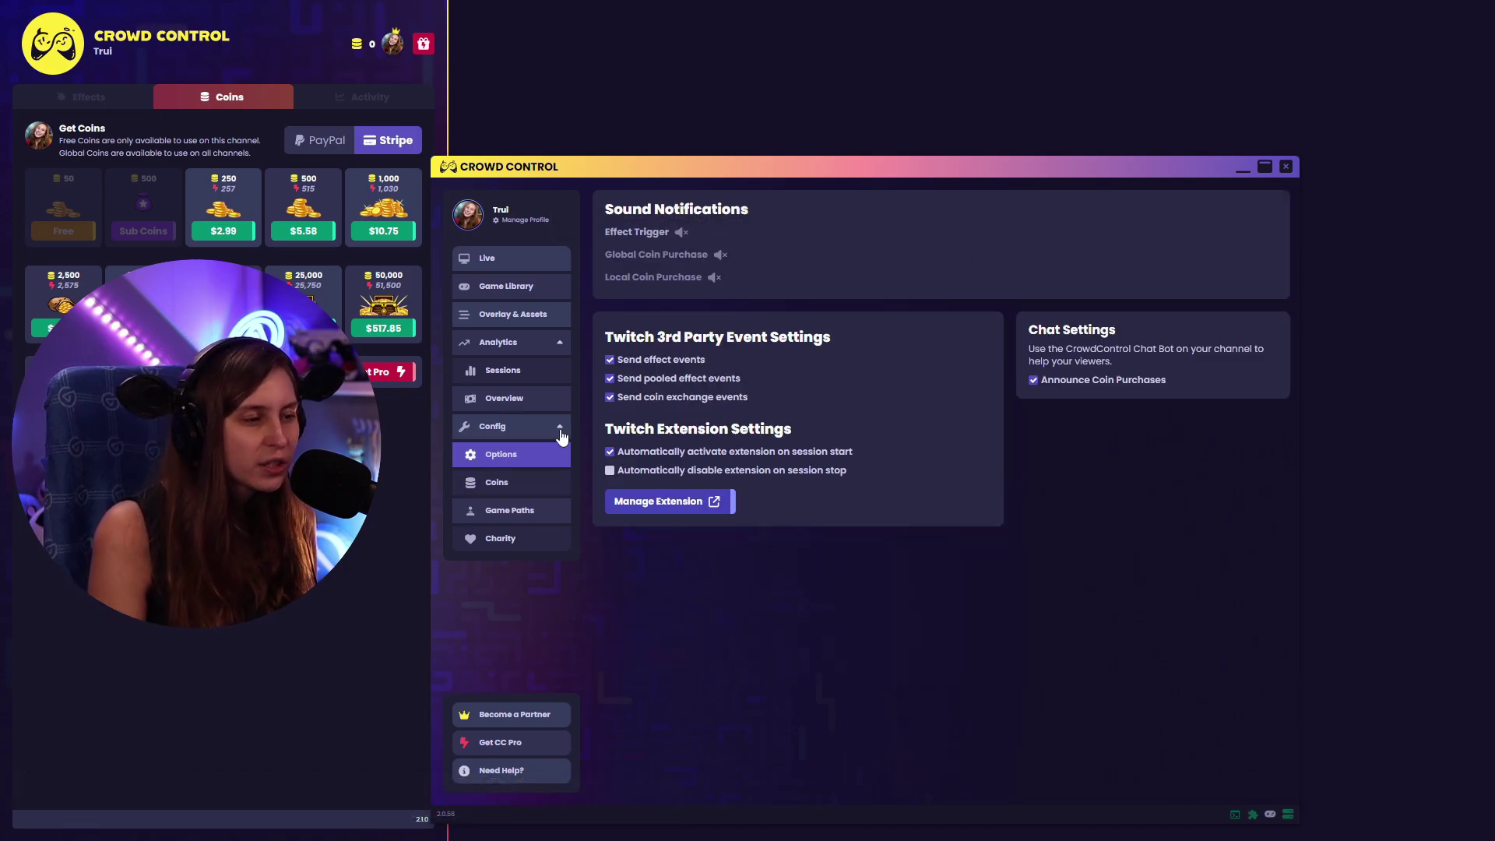
mouse_move(754, 378)
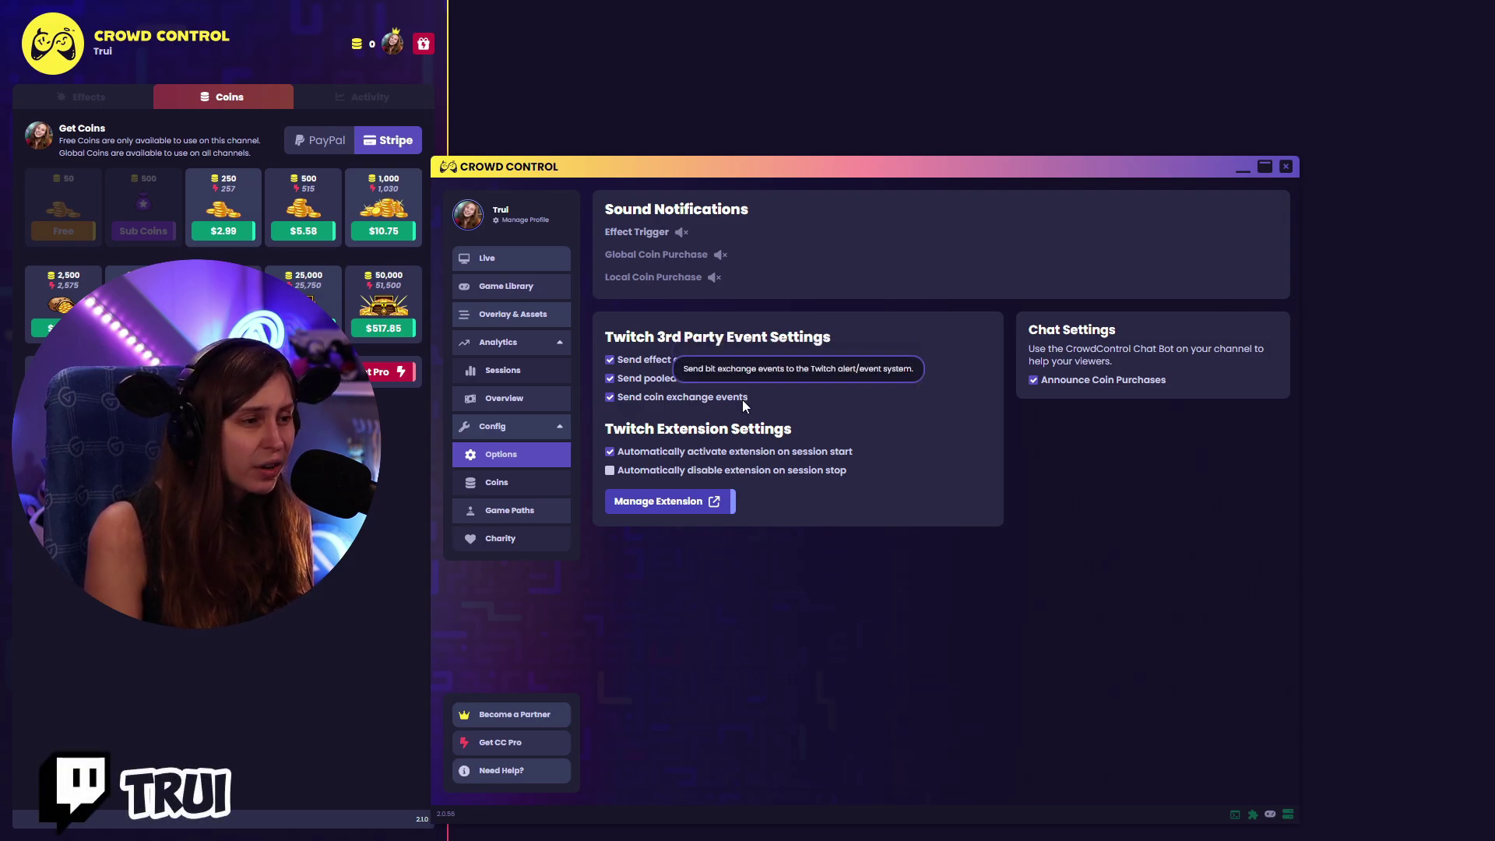
mouse_move(662, 452)
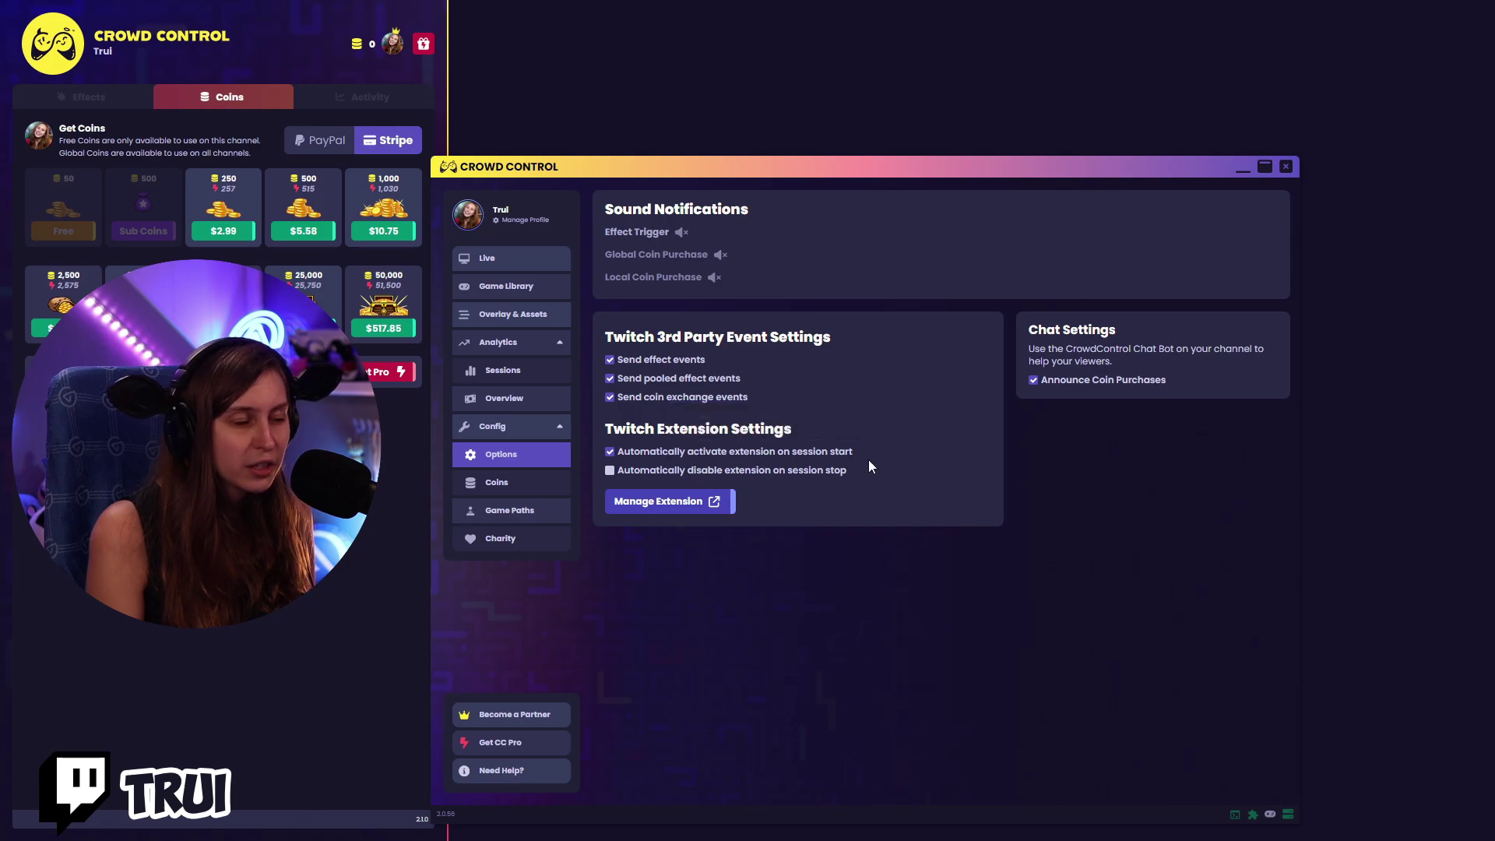
Enable "Automatically disable extension on session stop" in the Twitch Extension Settings, checking the Live page before and after.
click(506, 259)
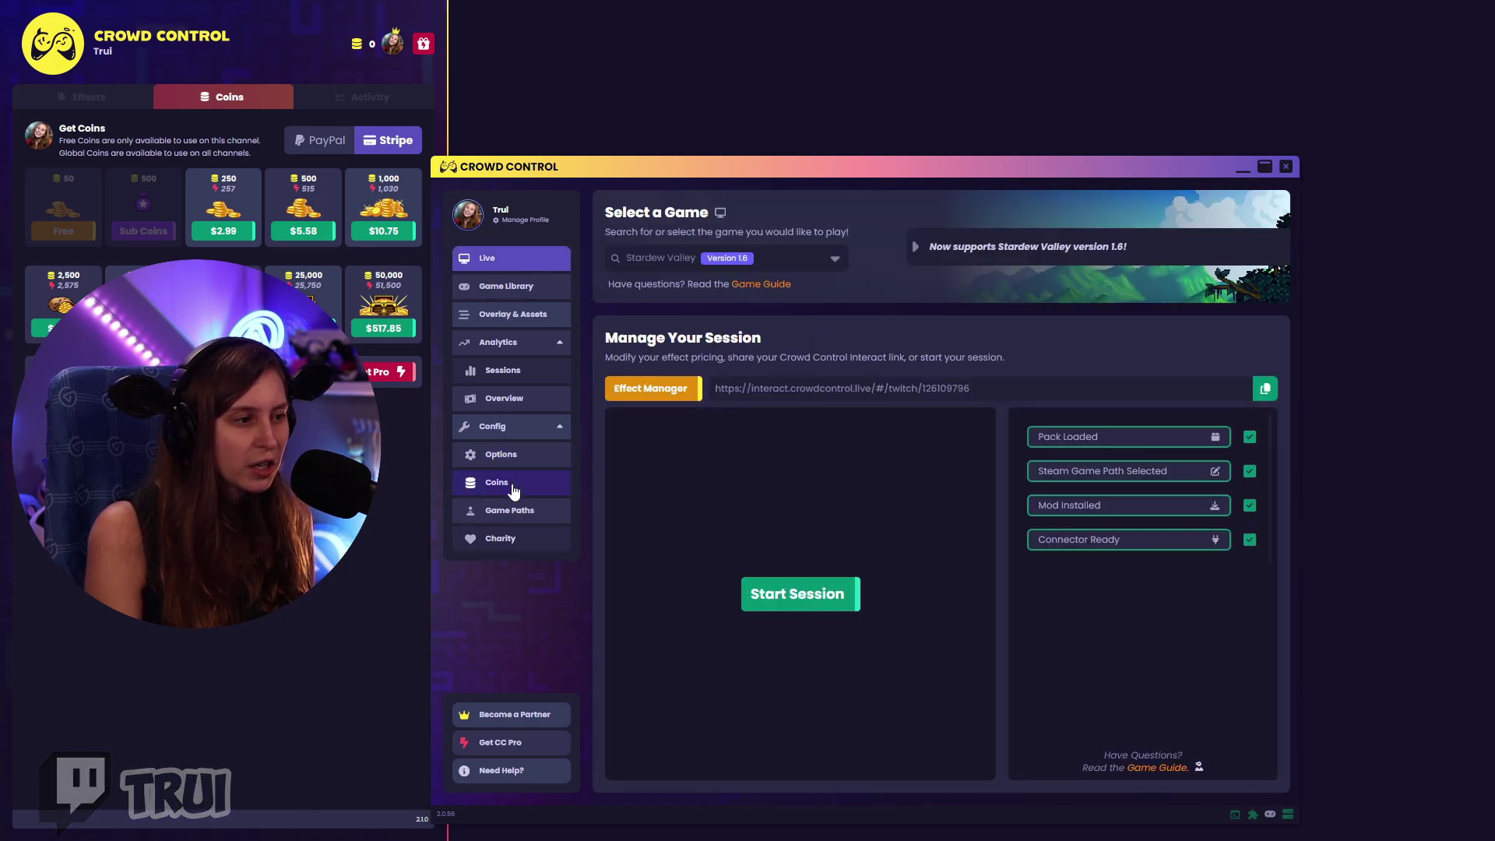
click(501, 454)
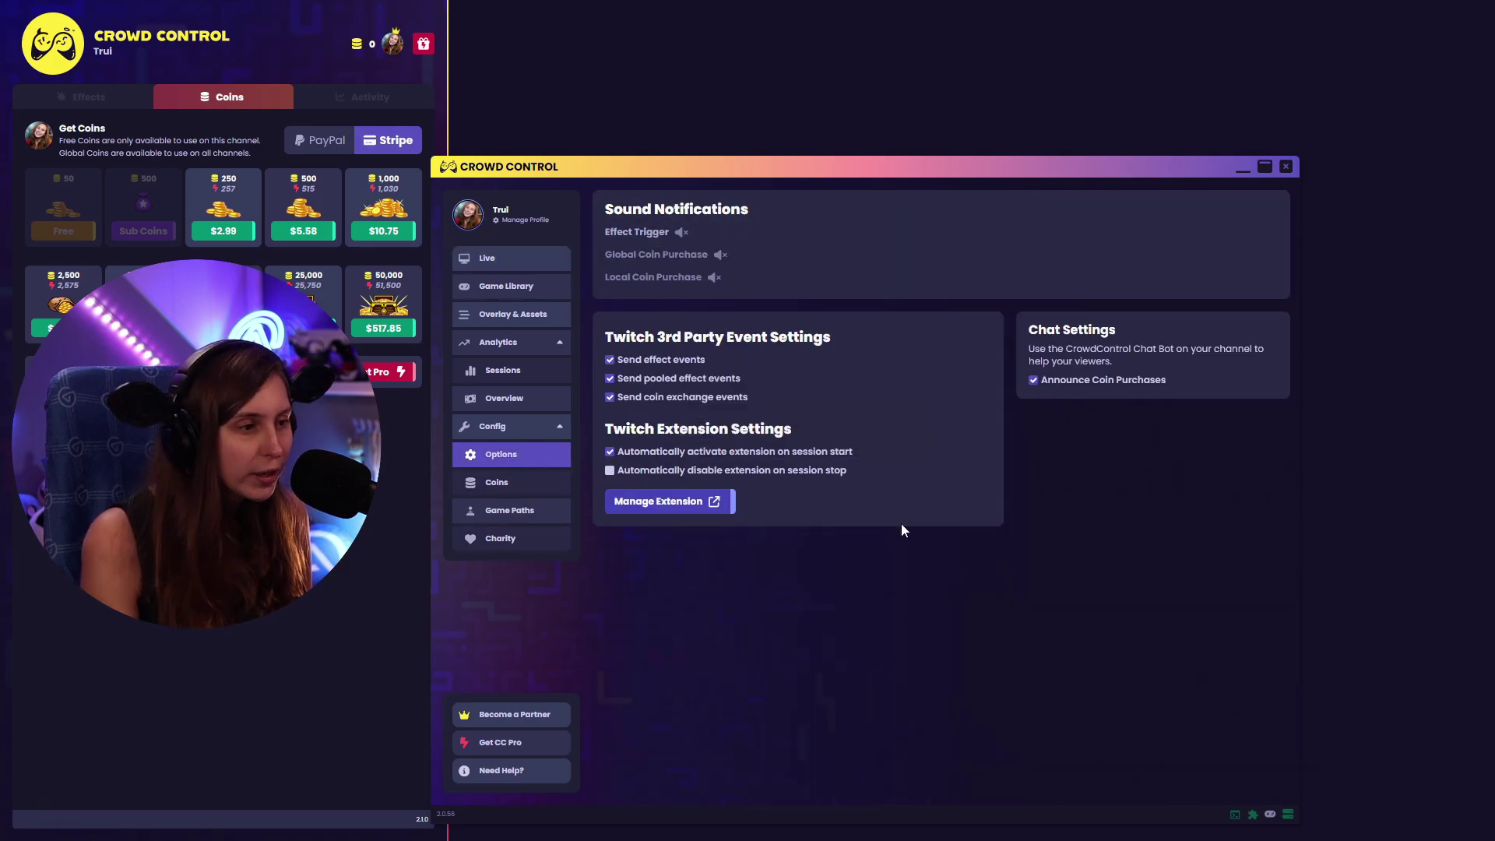
click(802, 474)
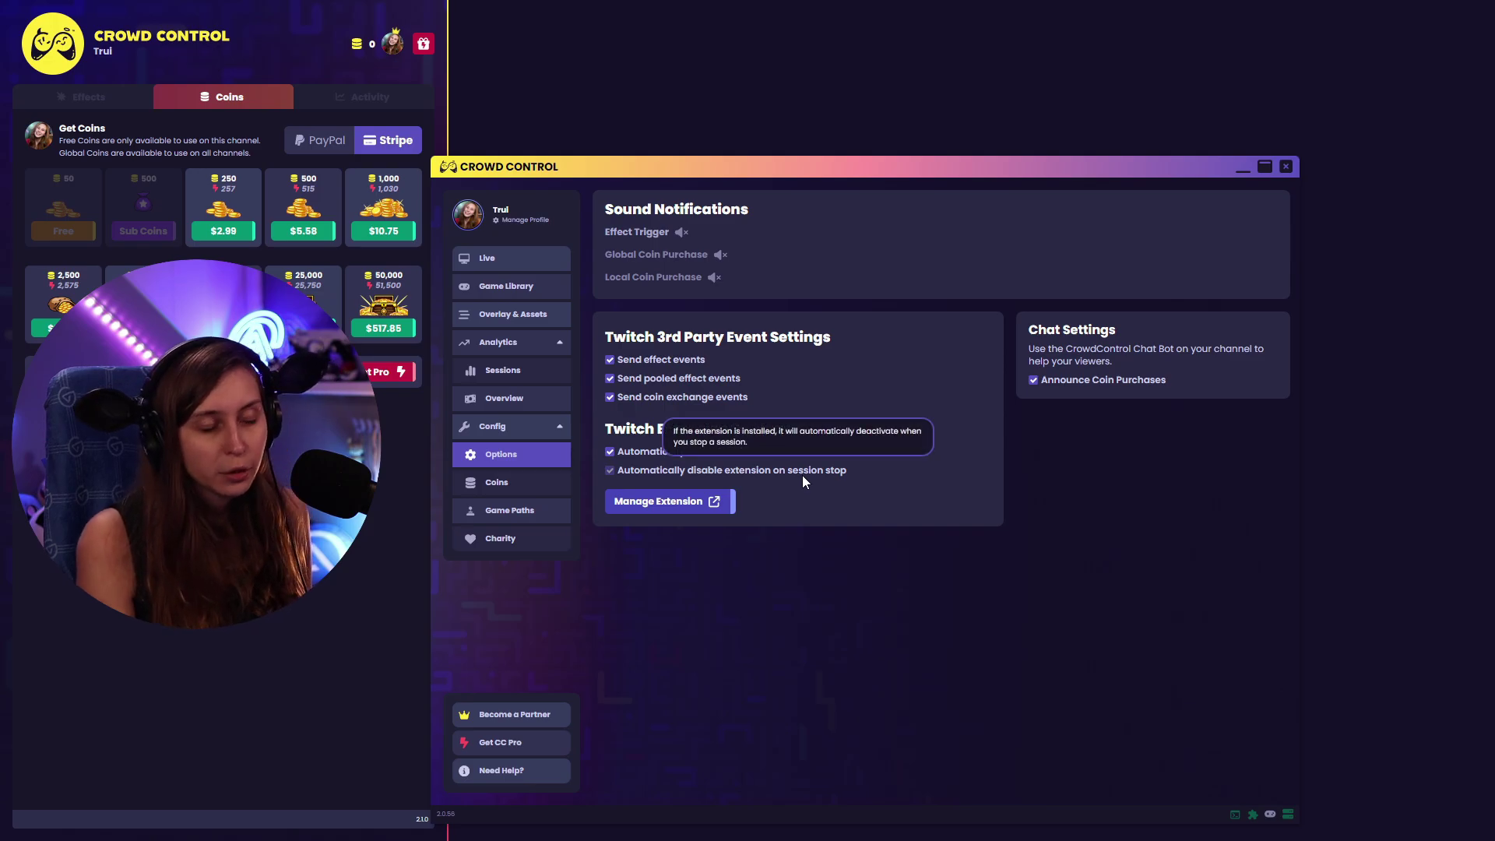
click(506, 258)
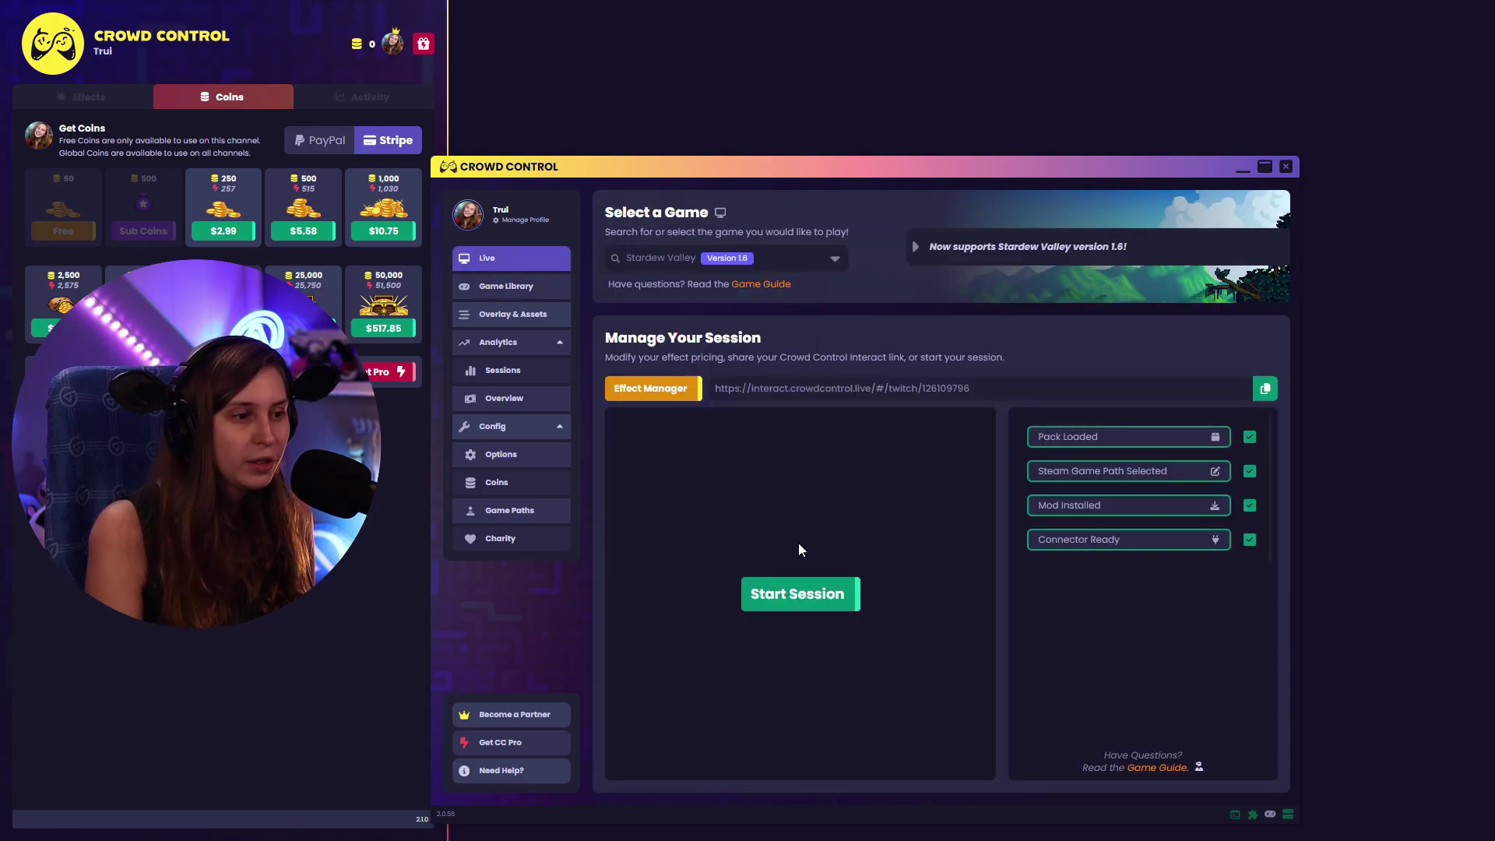
click(509, 458)
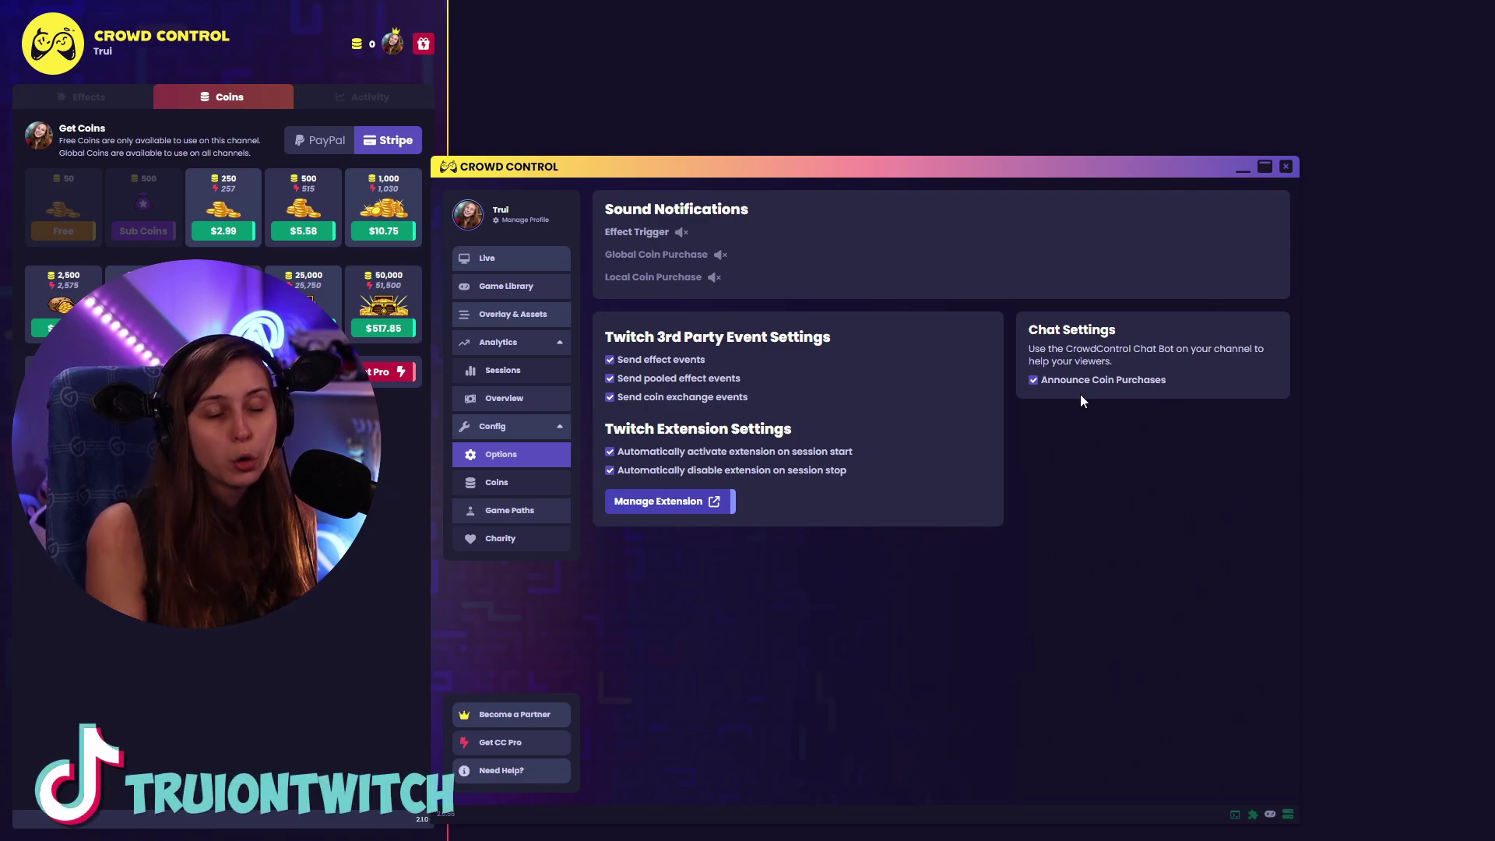
Open Crowd Control's Charity configuration, and log in to Tiltify as a fundraiser/donor through Twitch.
click(502, 550)
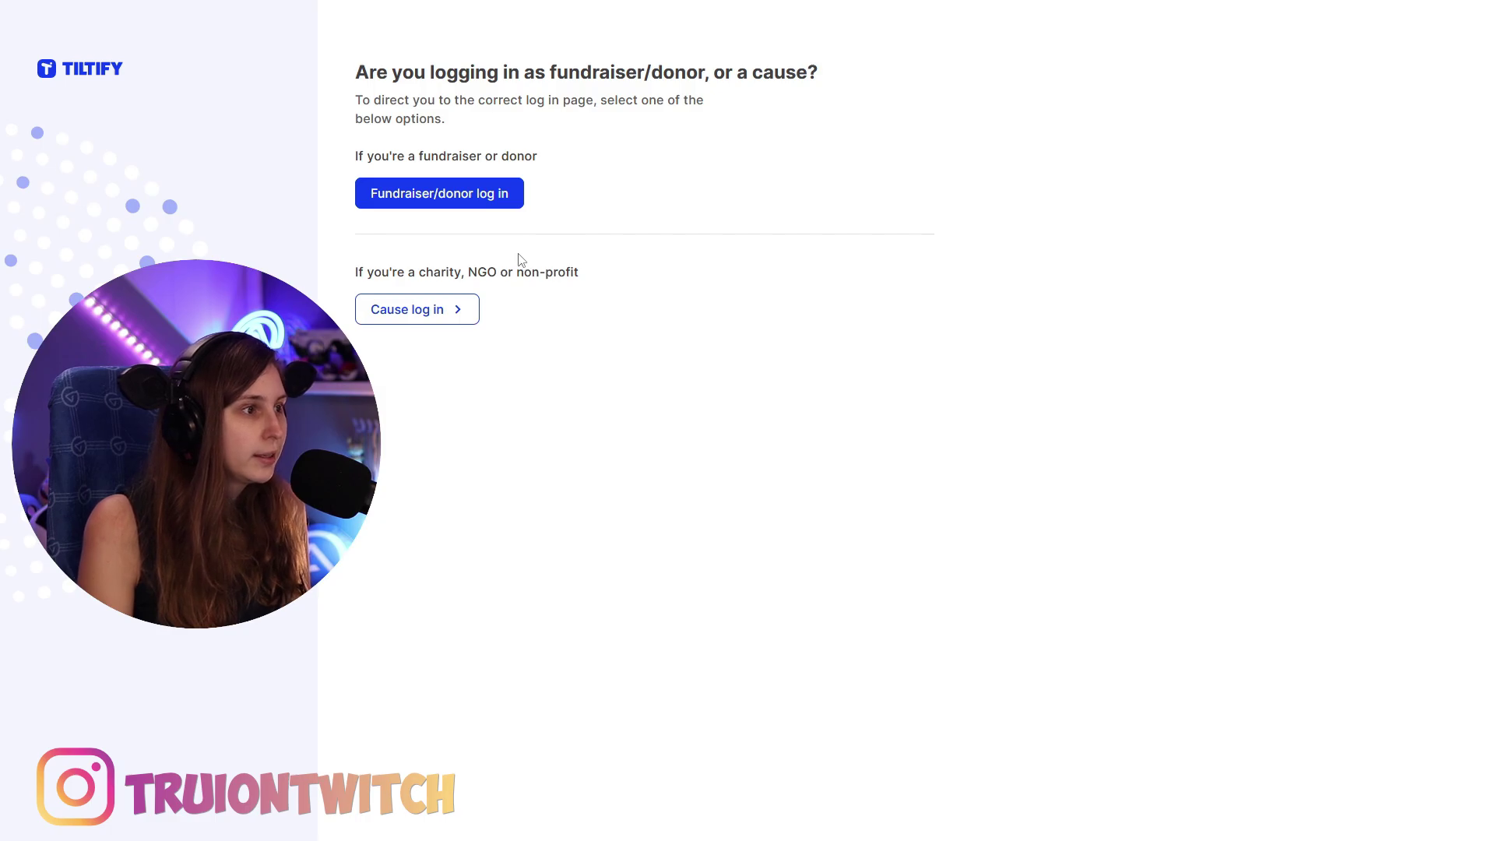
click(412, 202)
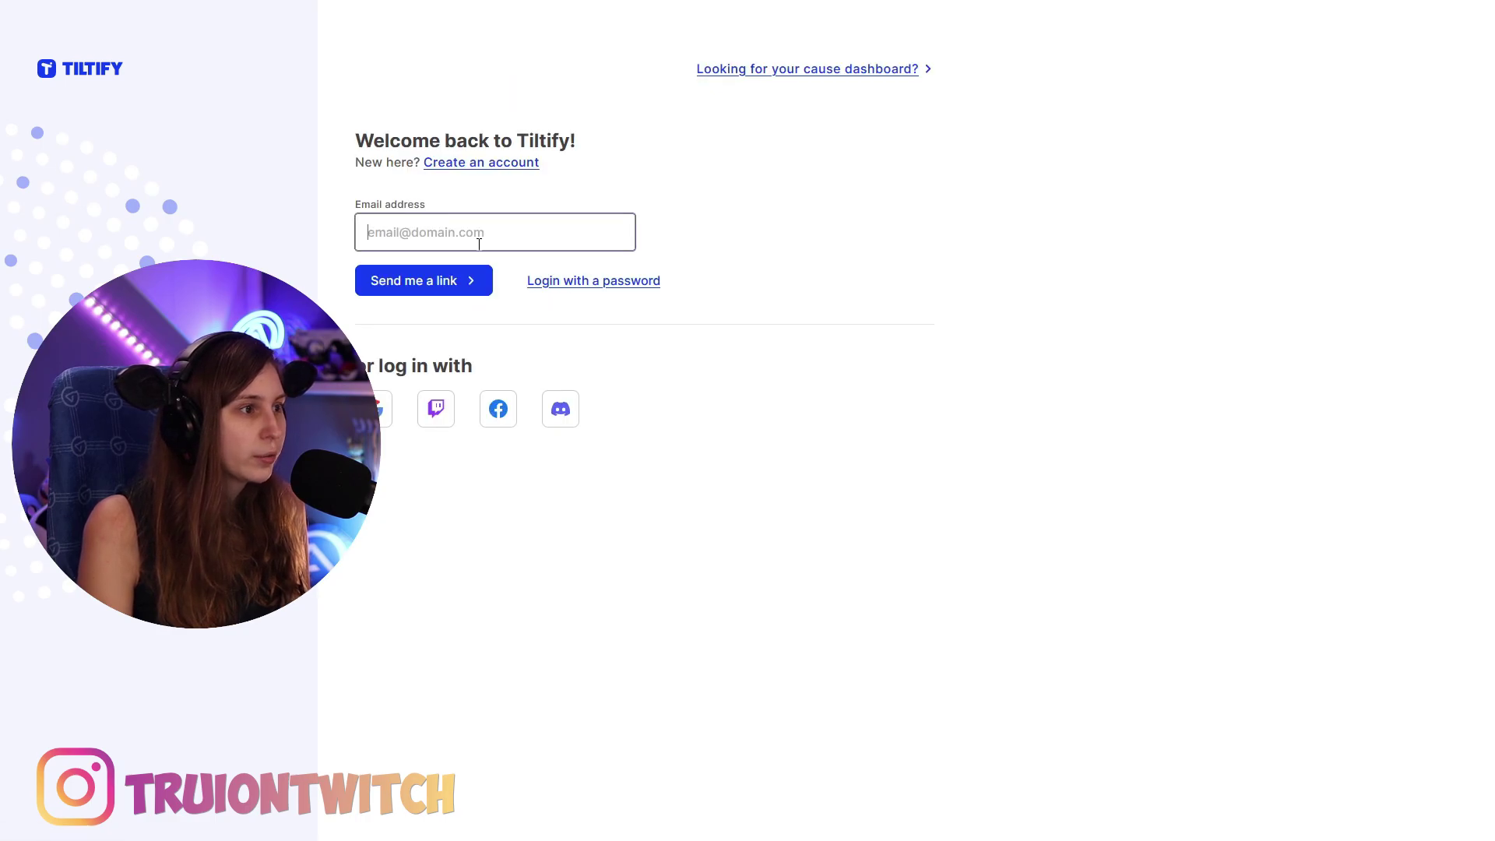
click(437, 403)
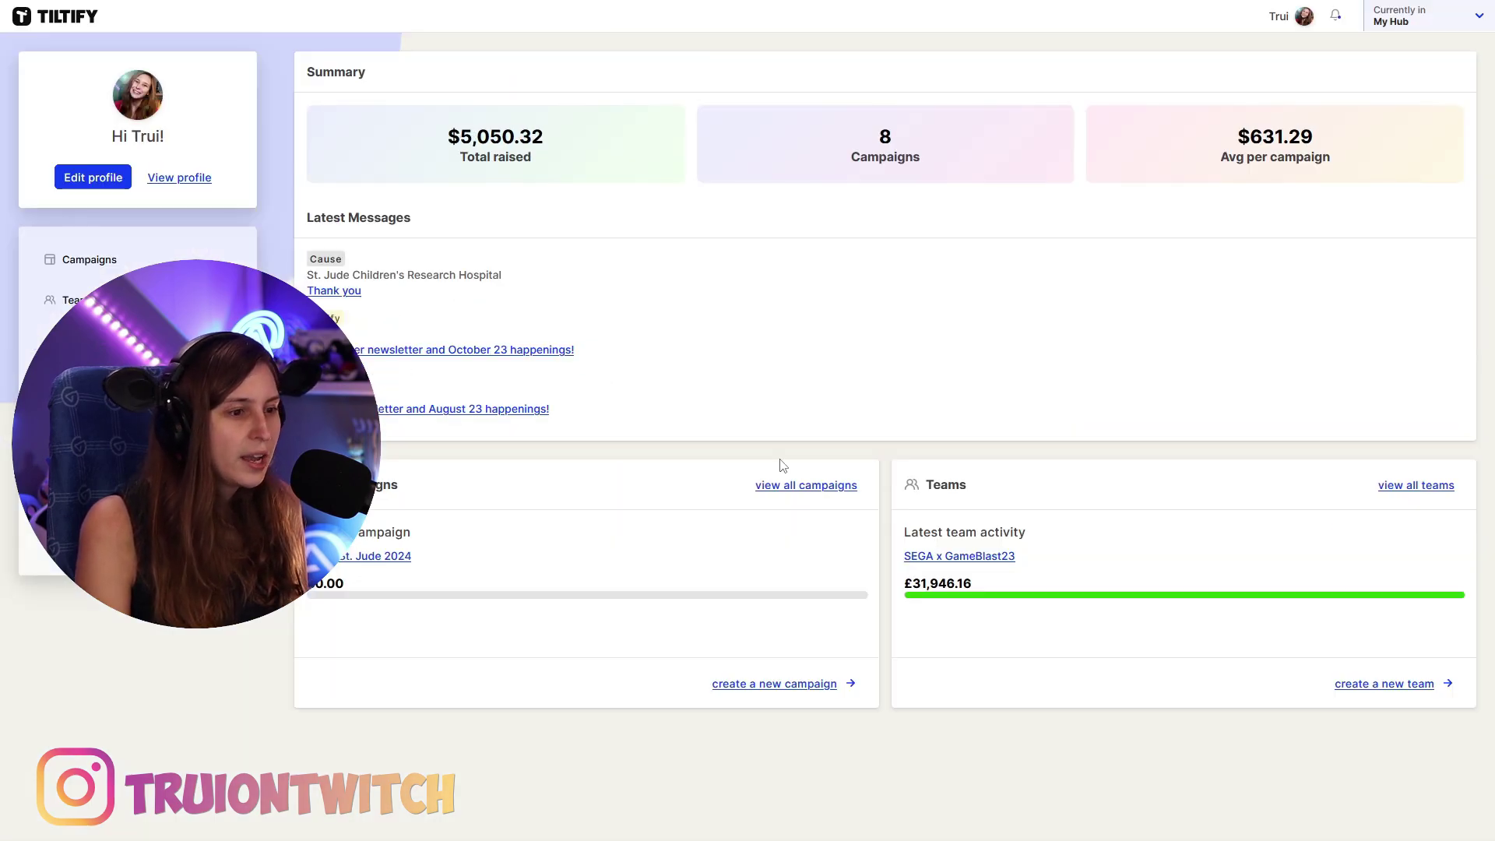
Open the St. Jude 2024 campaign in Tiltify and show its setup information.
click(384, 567)
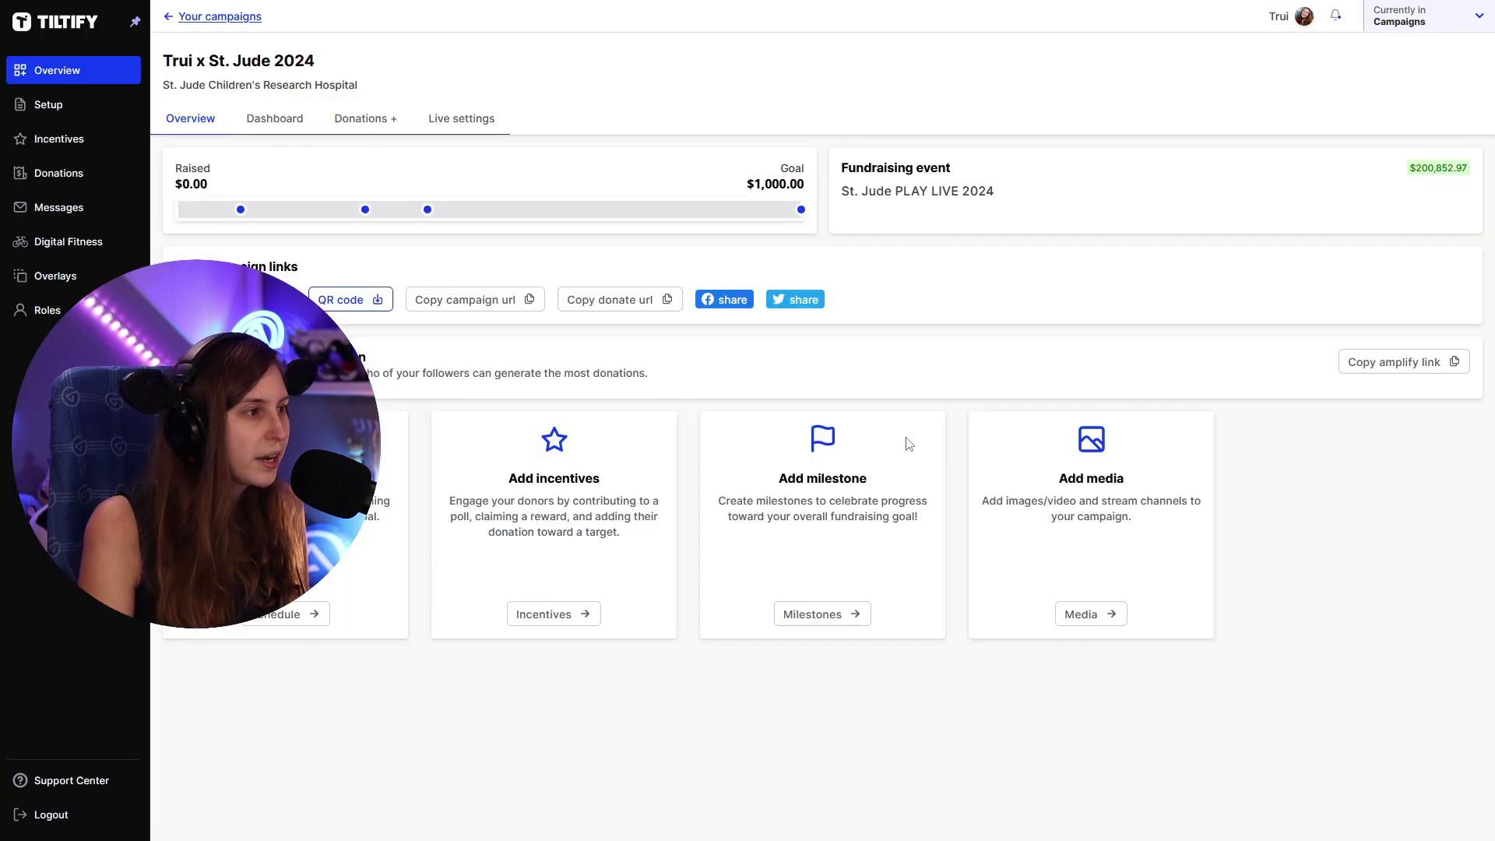
click(84, 111)
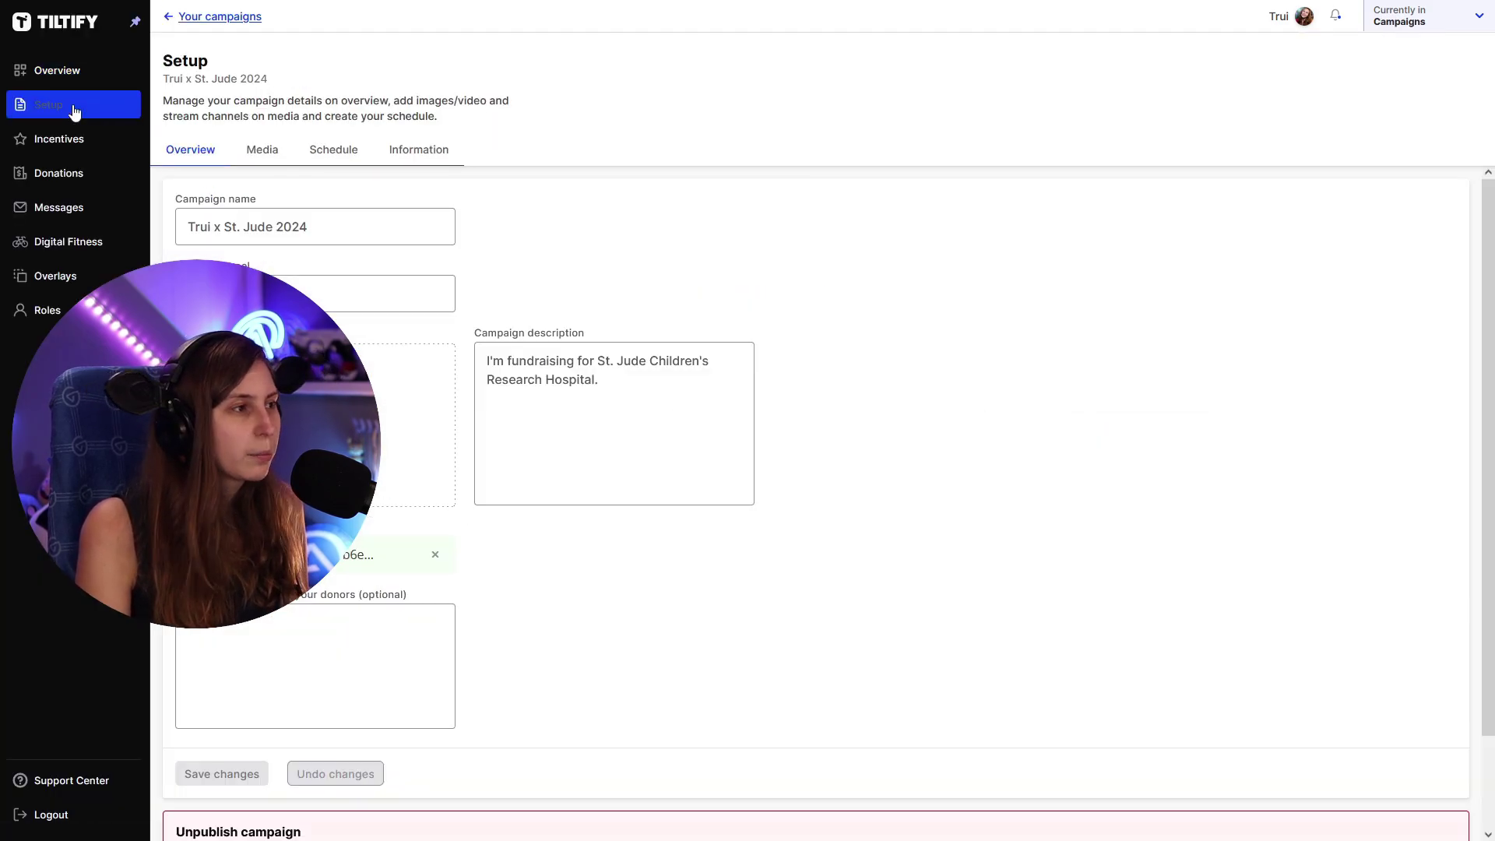
click(420, 159)
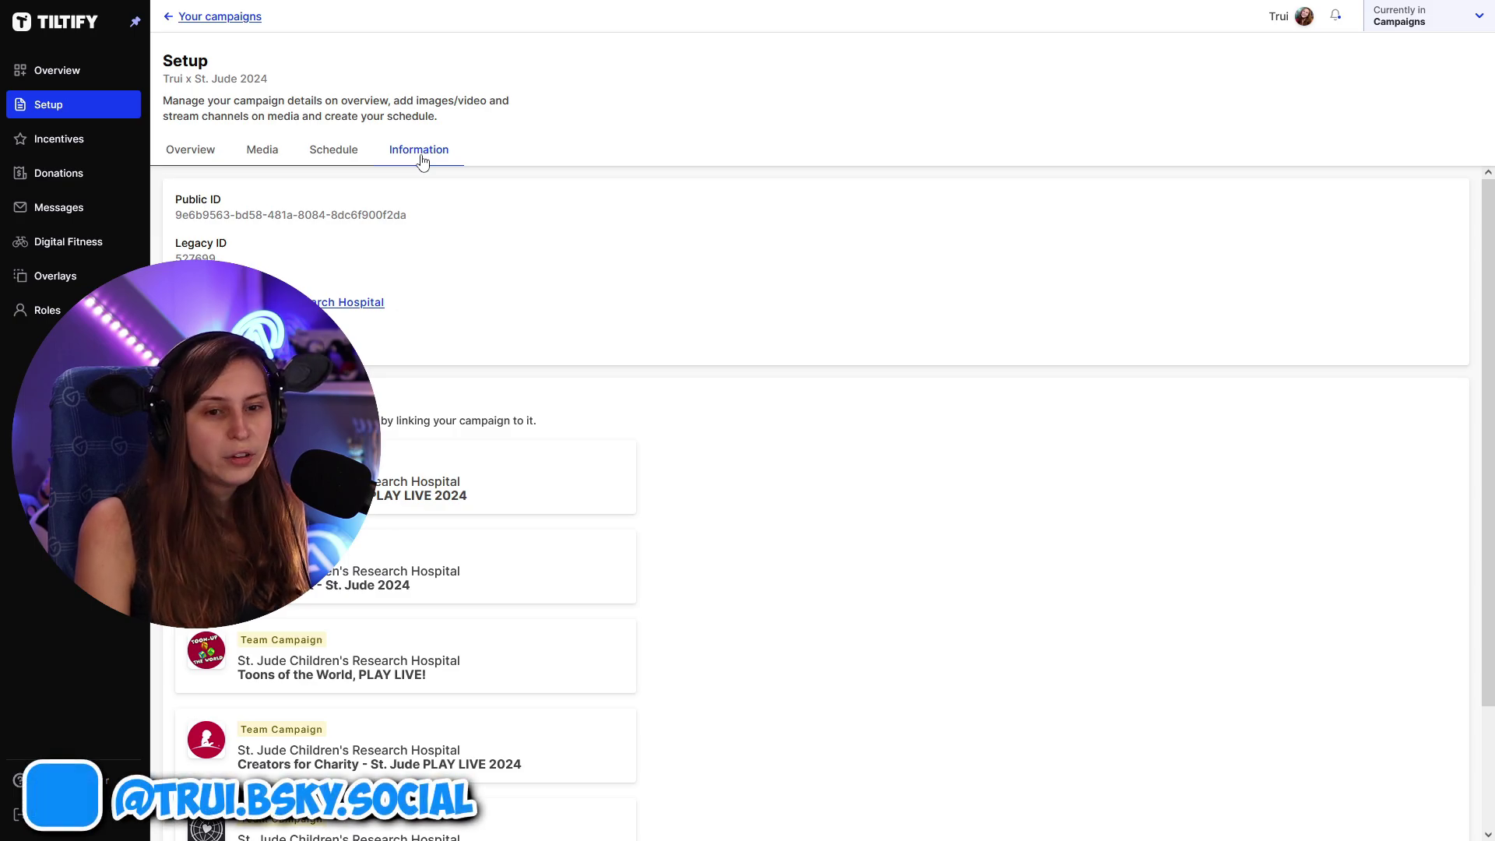
Copy the St. Jude 2024 campaign's public ID from Tiltify, switch to Crowd Control, and link that campaign as the charity to play for.
drag(175, 215, 406, 215)
key(ctrl+c)
key(alt+Tab)
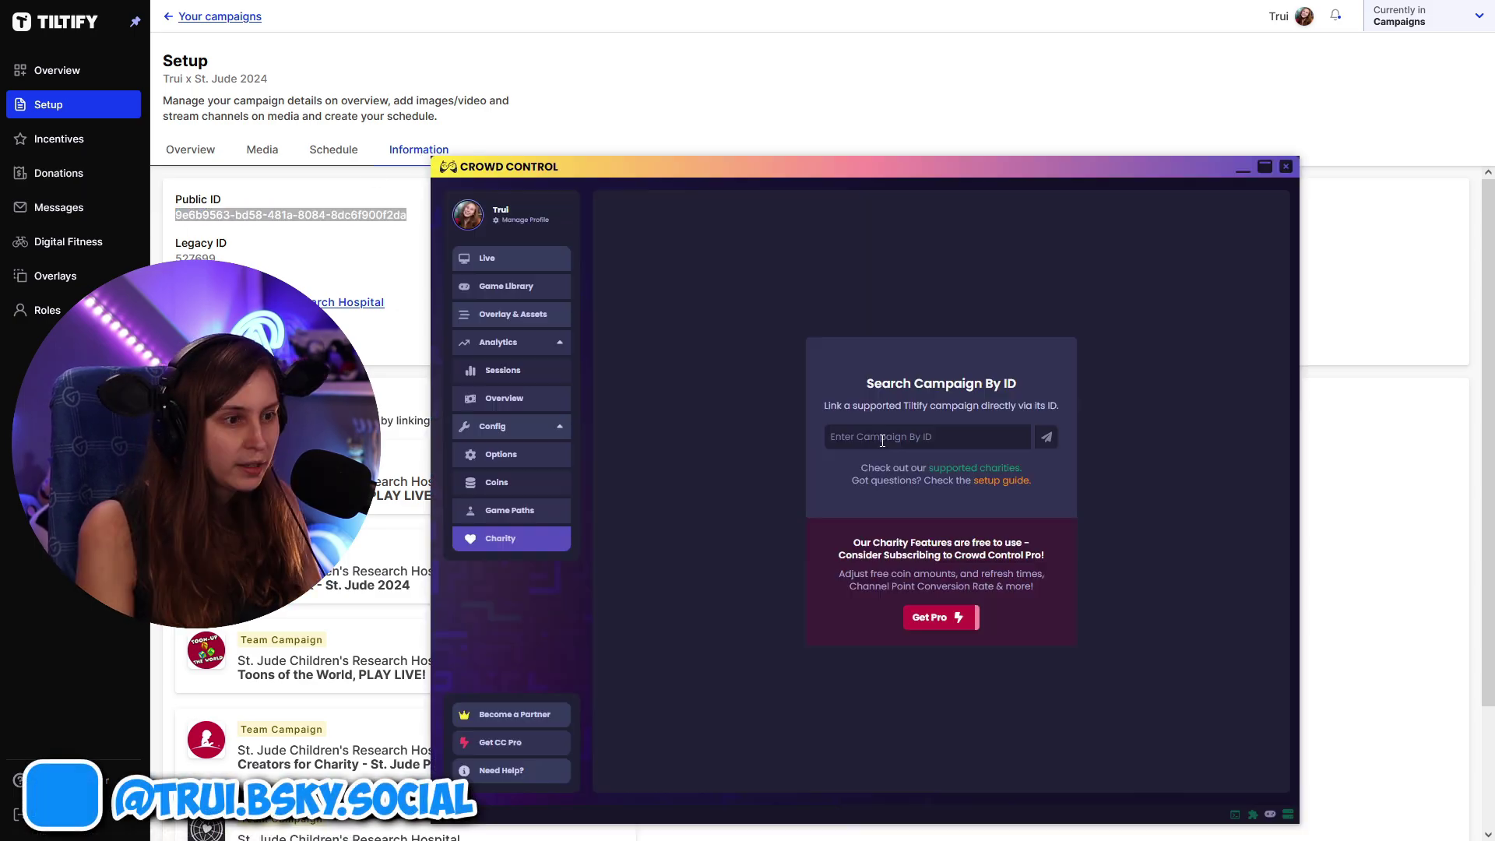
key(ctrl+v)
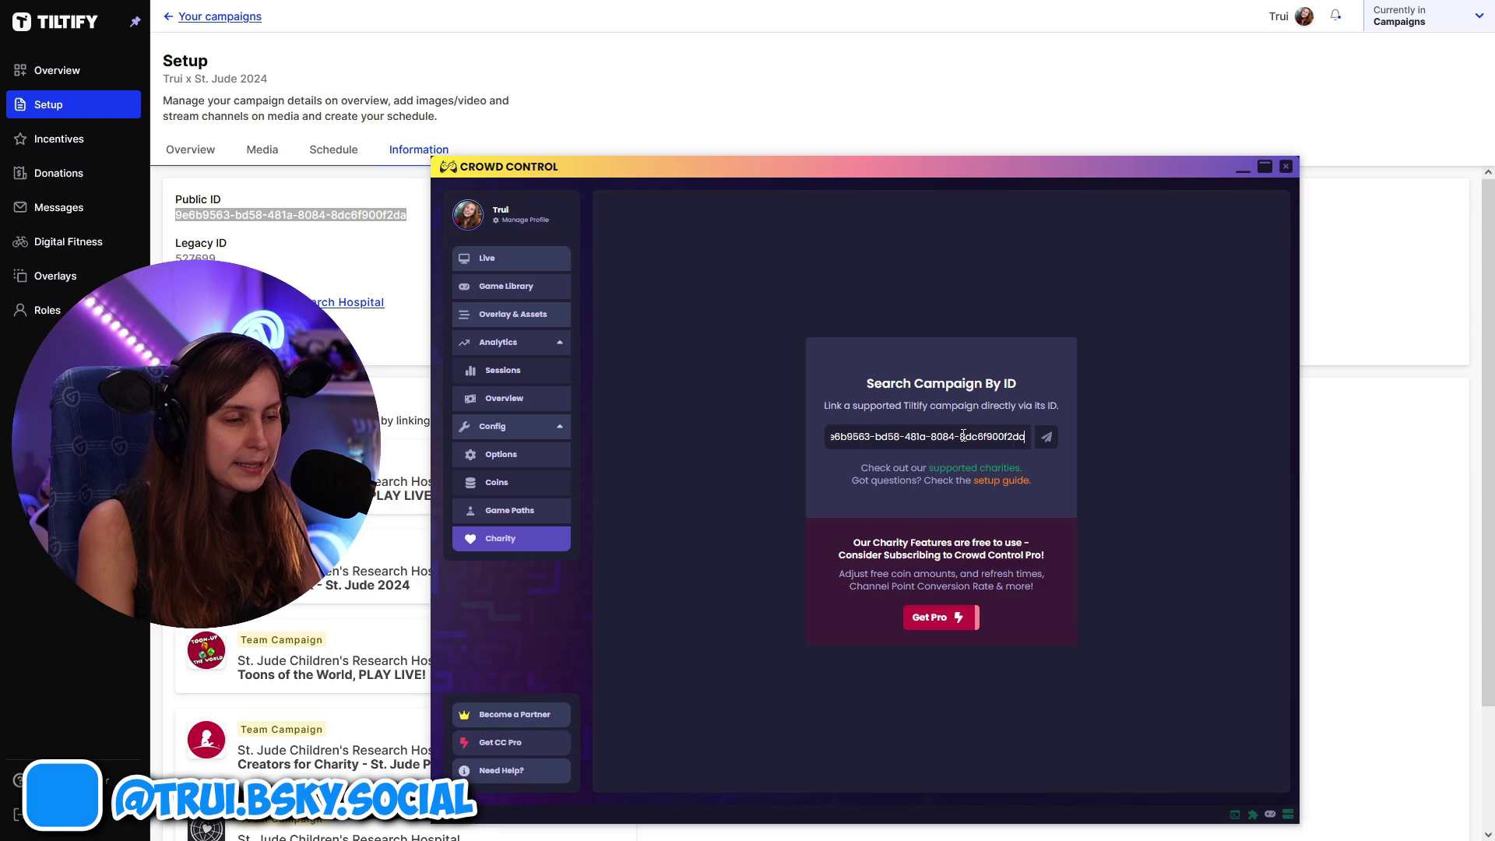
click(1045, 438)
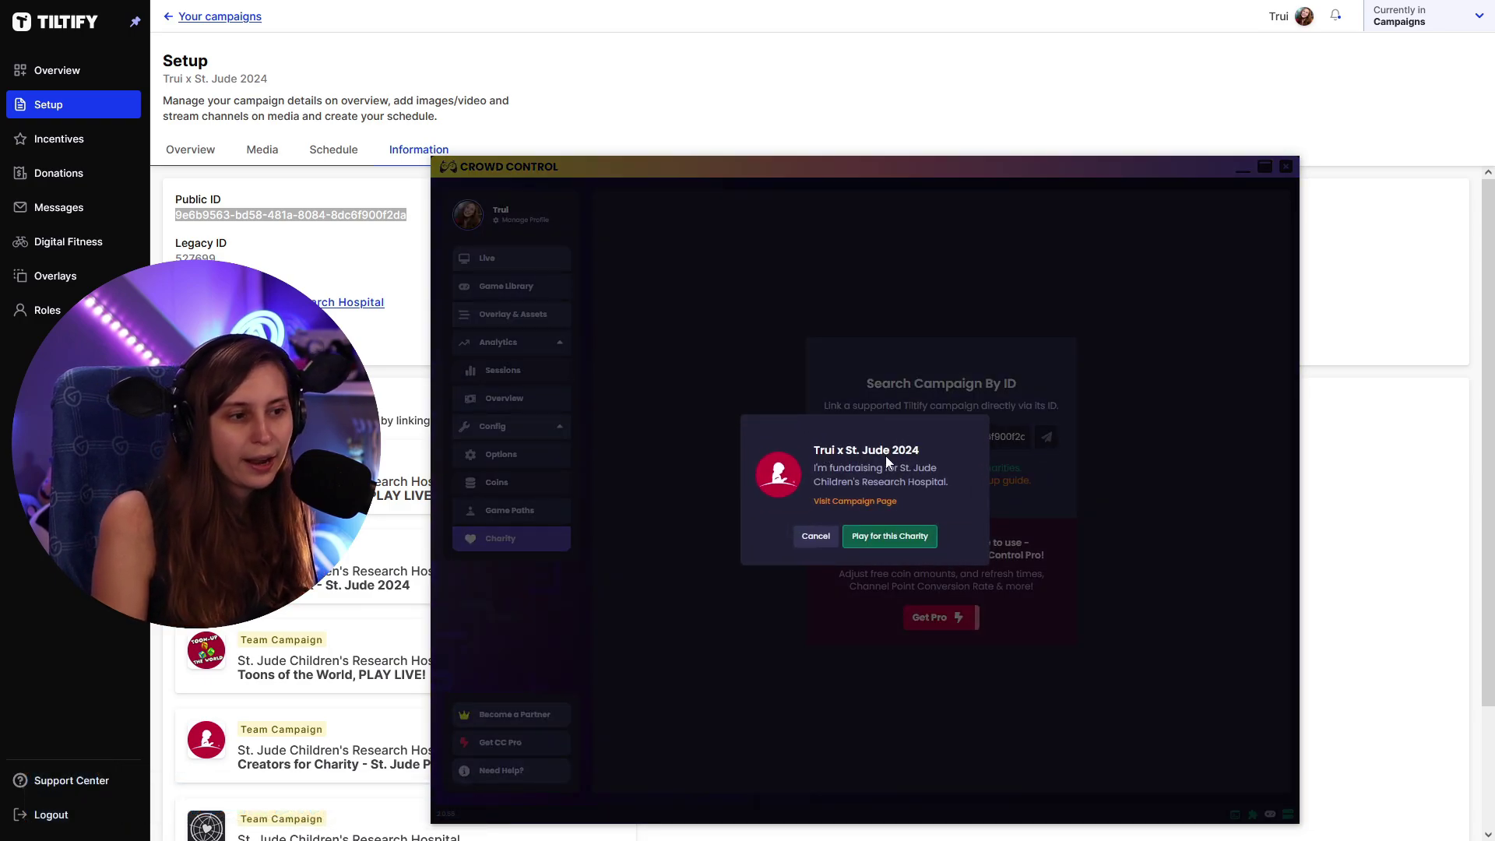
click(903, 542)
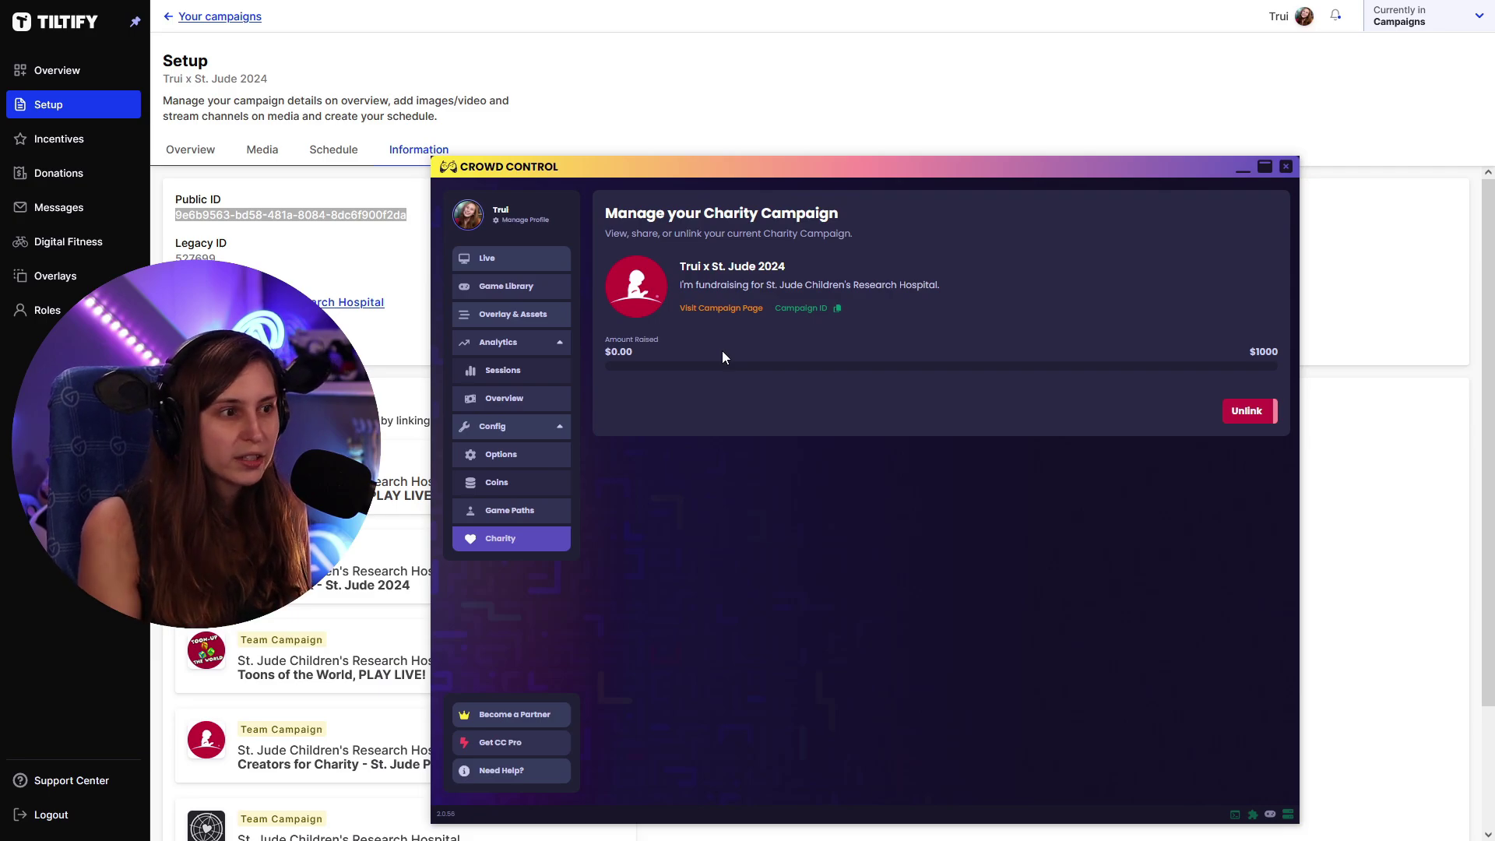
View the linked charity campaign's public Tiltify page and return to Crowd Control.
click(720, 310)
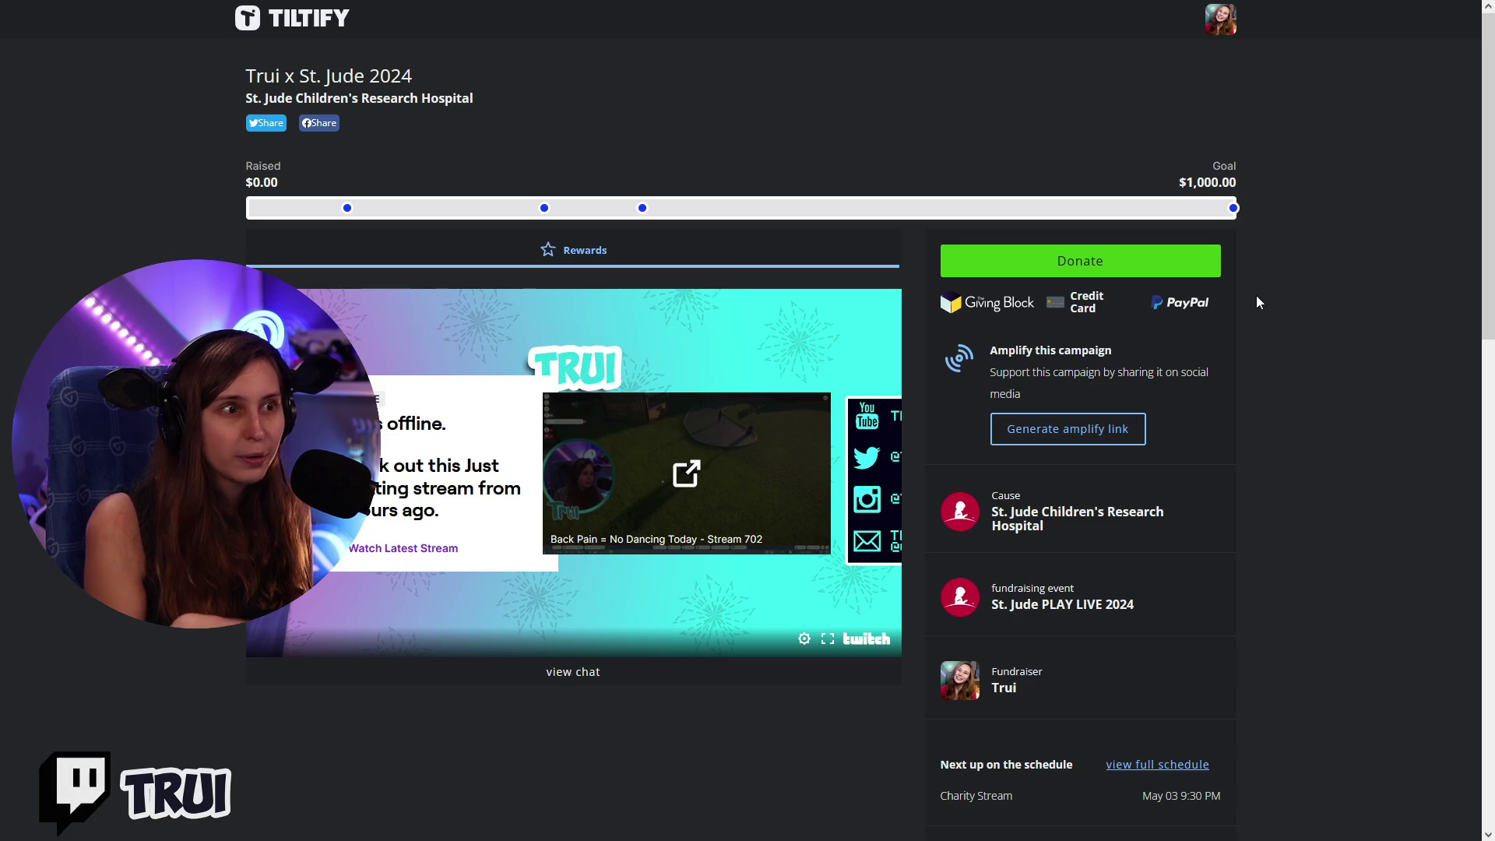
key(alt+Tab)
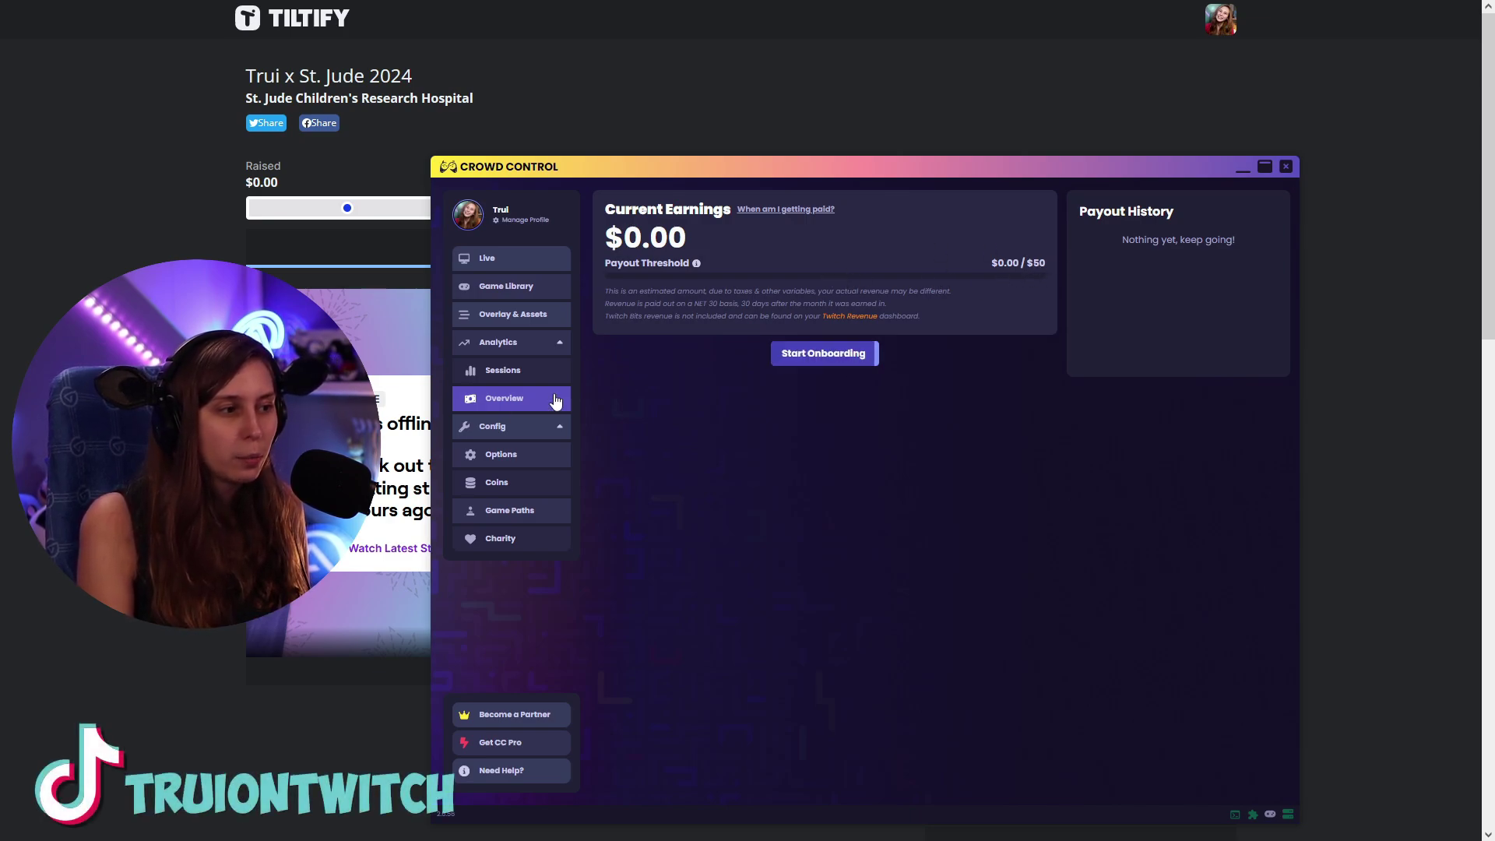
Examine Crowd Control's Overlay & Assets page and browse the supported games in the Game Library.
click(507, 326)
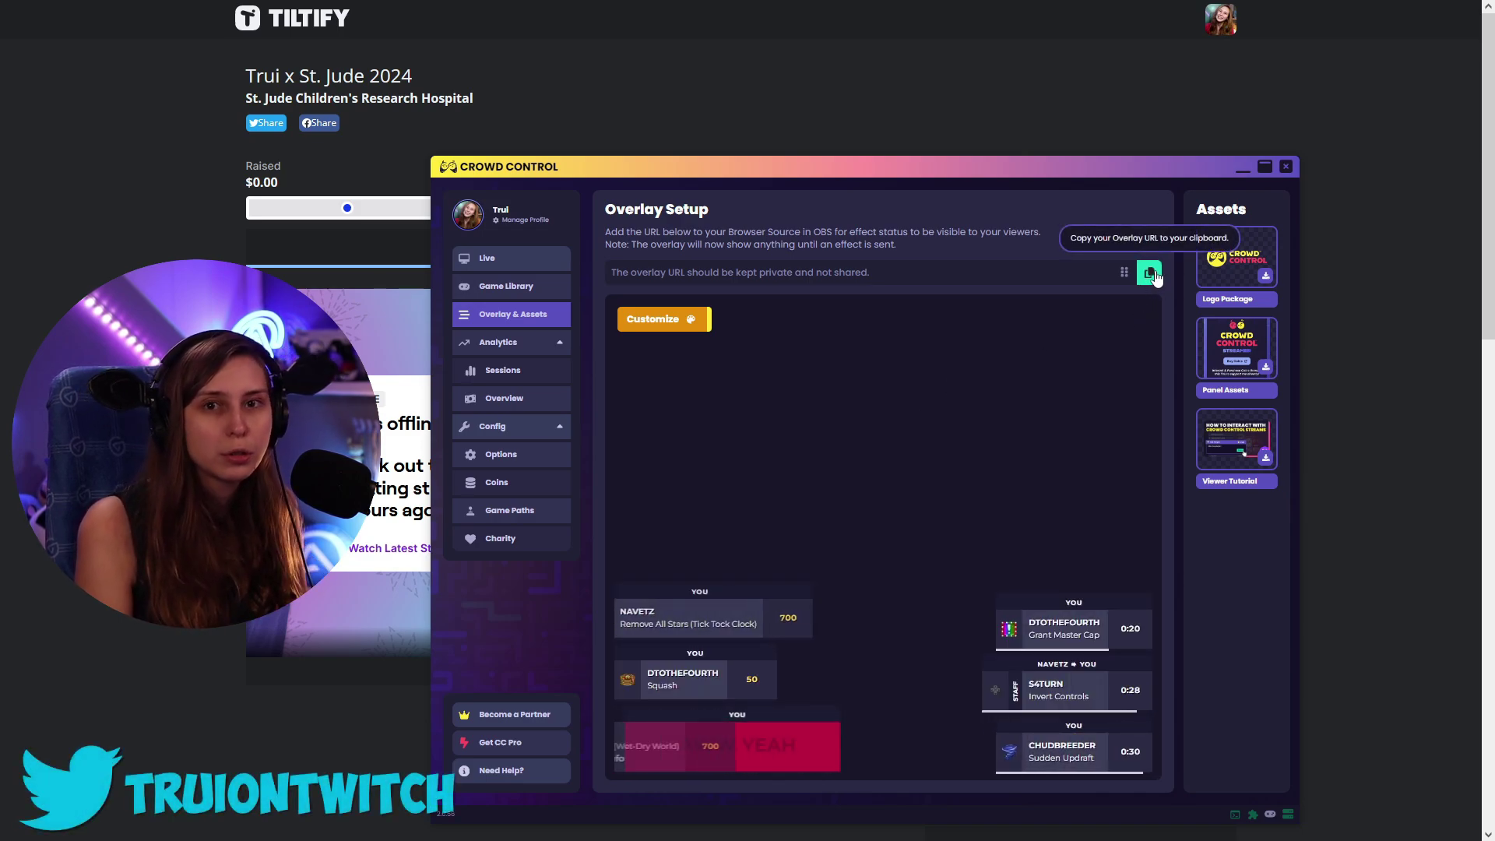
click(506, 285)
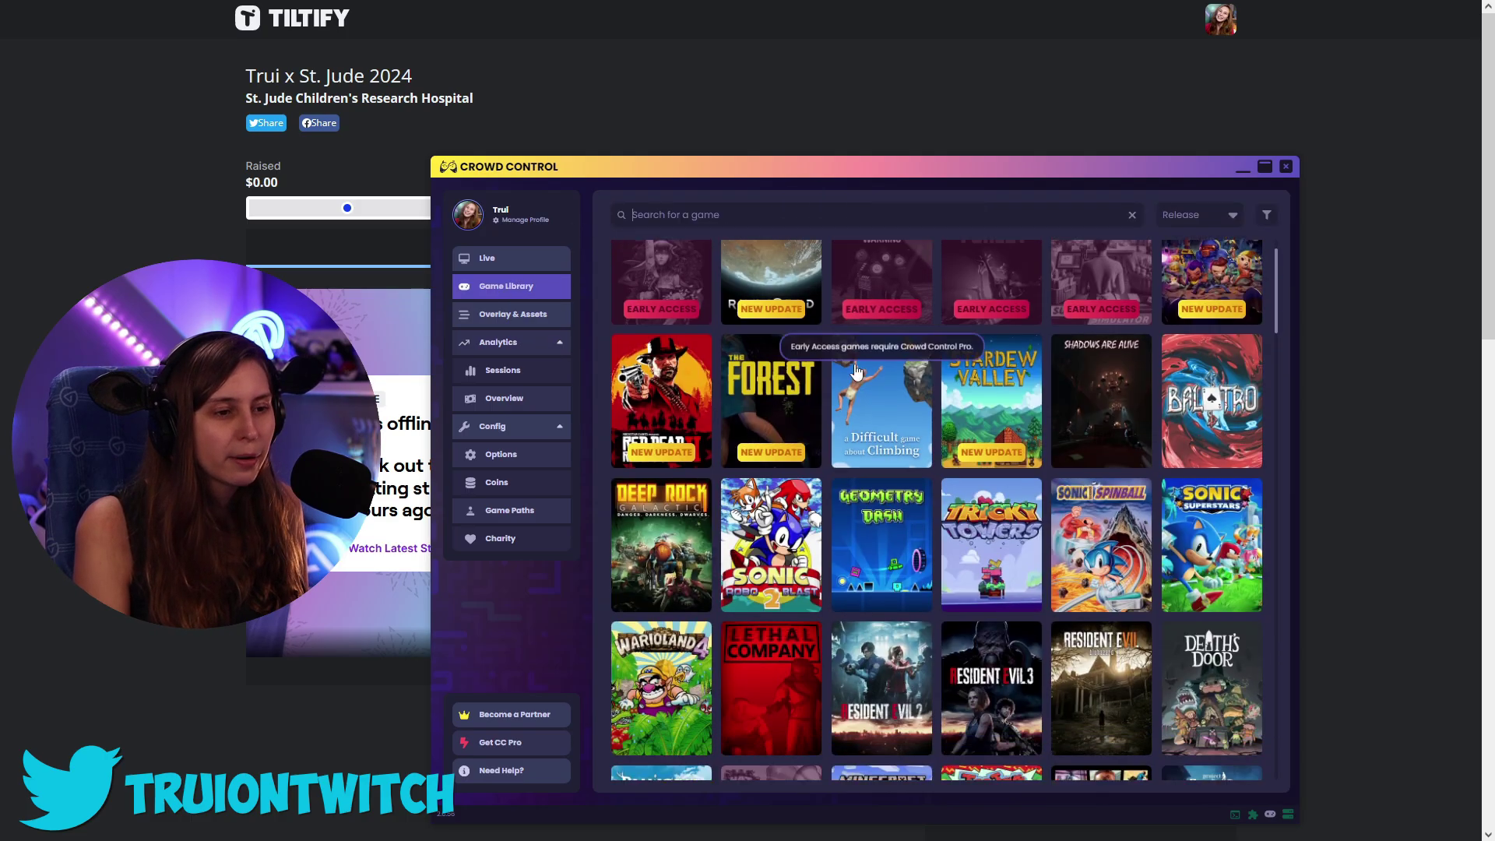
scroll(855, 376, down, 5)
scroll(855, 376, down, 20)
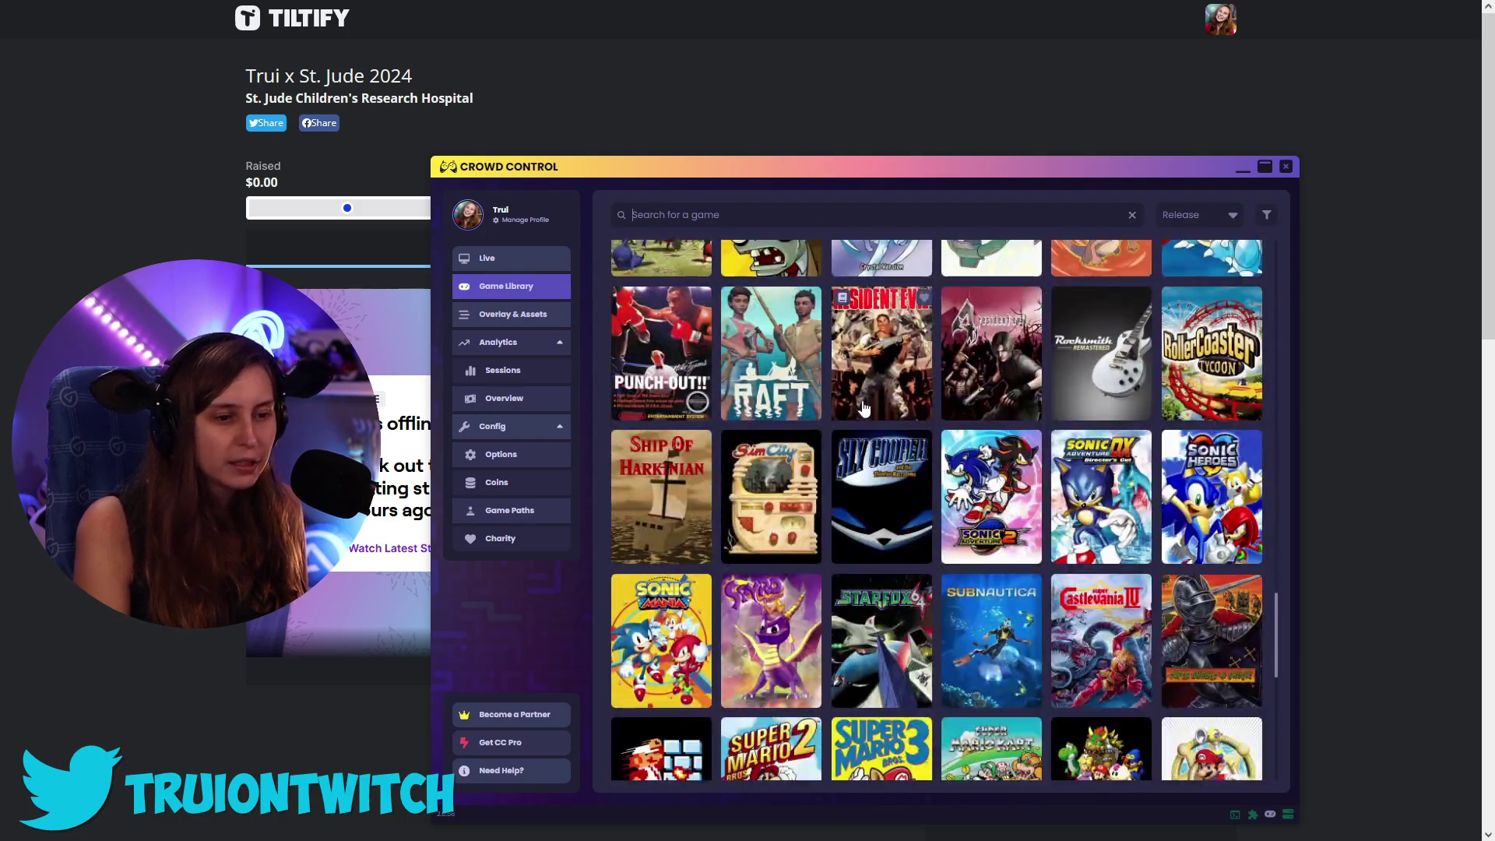
drag(1277, 732, 1258, 260)
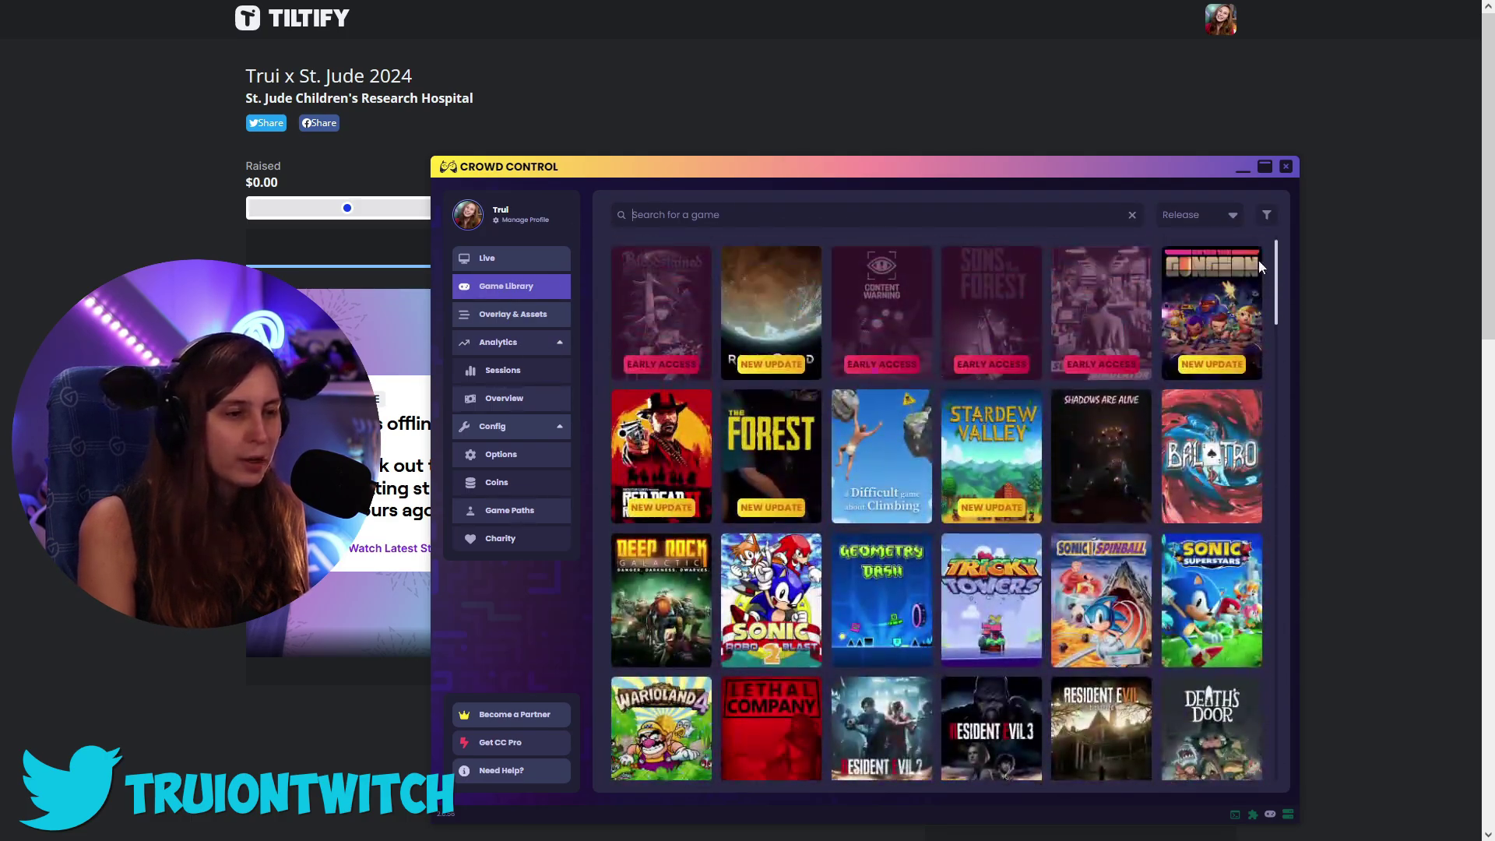
Open Crowd Control's Live page and check the charity session option for Stardew Valley.
click(484, 516)
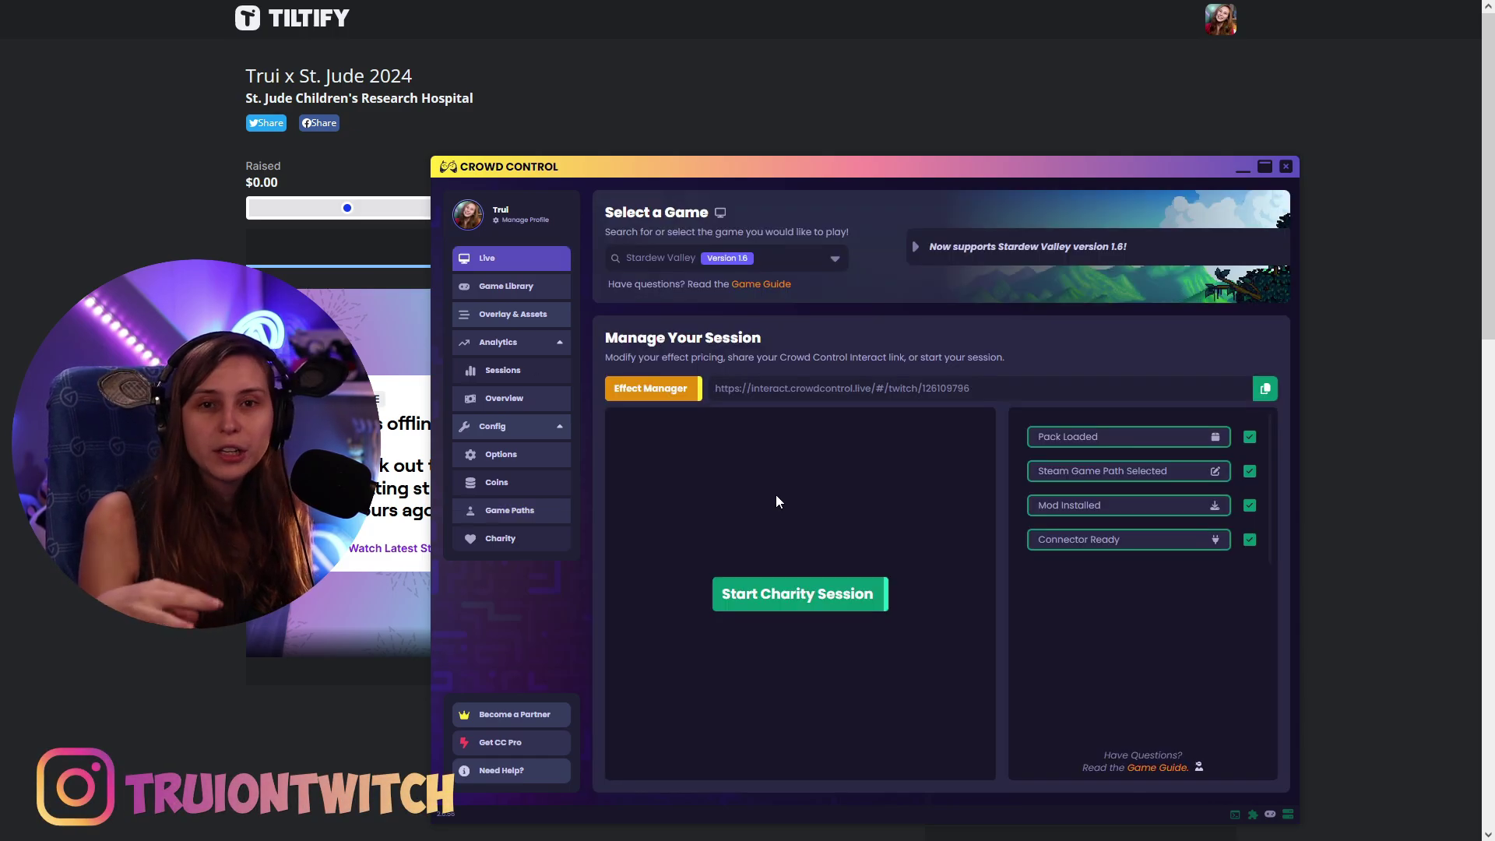
click(810, 594)
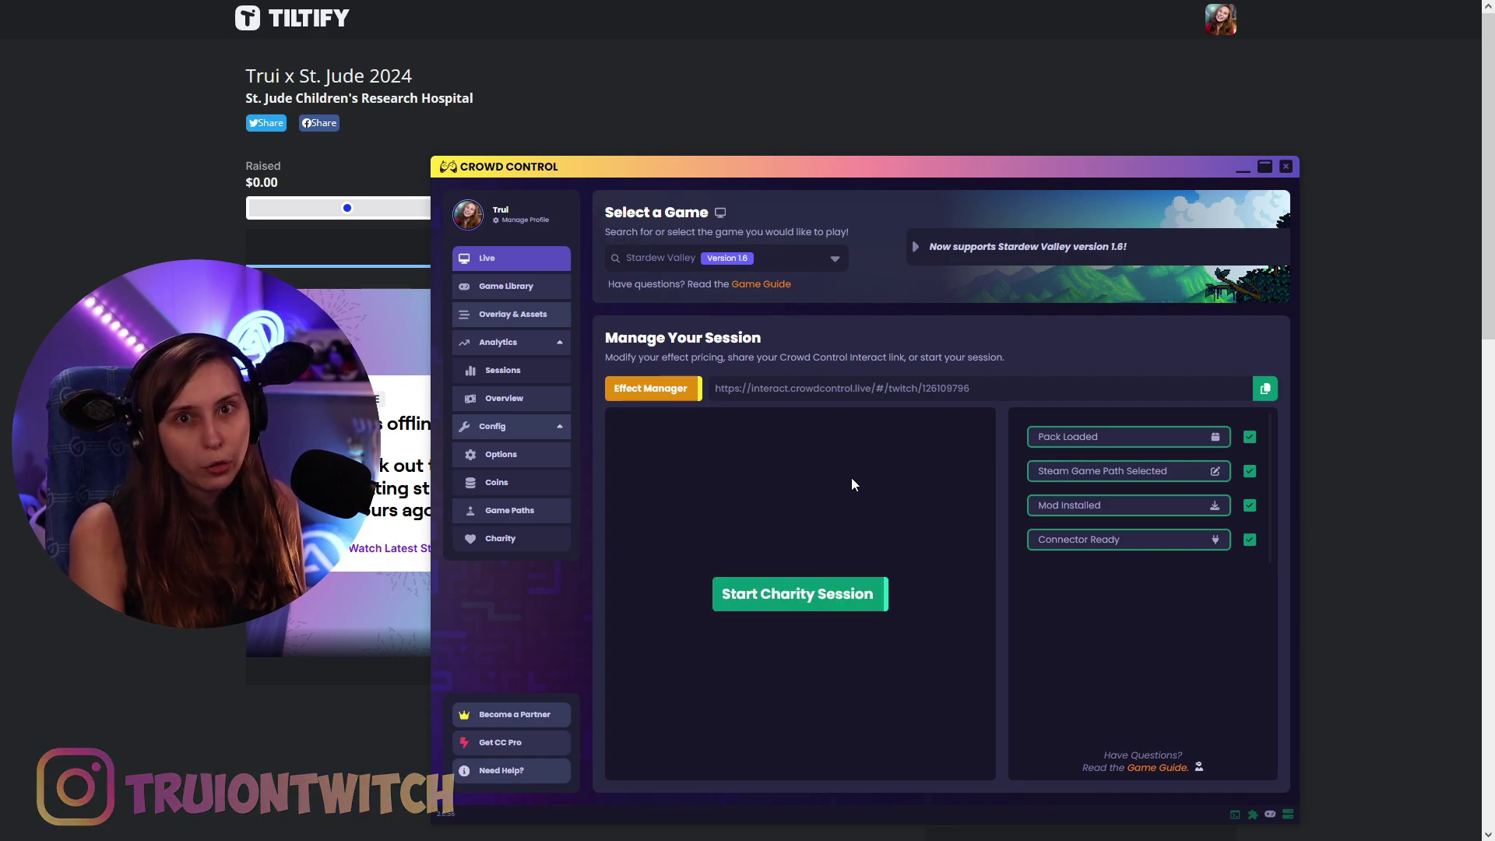